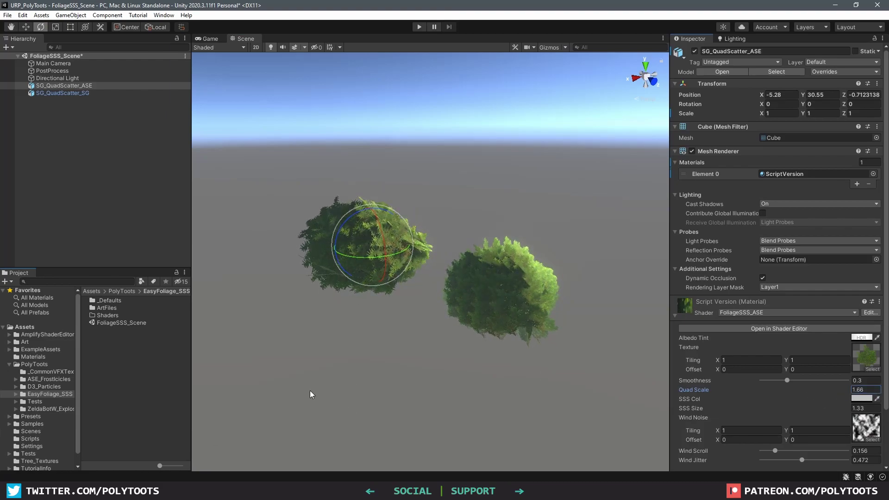
Set the Quad Scale of the SG_QuadScatter_ASE foliage material to 1.66
{"action": "left_click_drag", "start_coordinate": [512, 383], "coordinate": [393, 309], "text": "alt"}
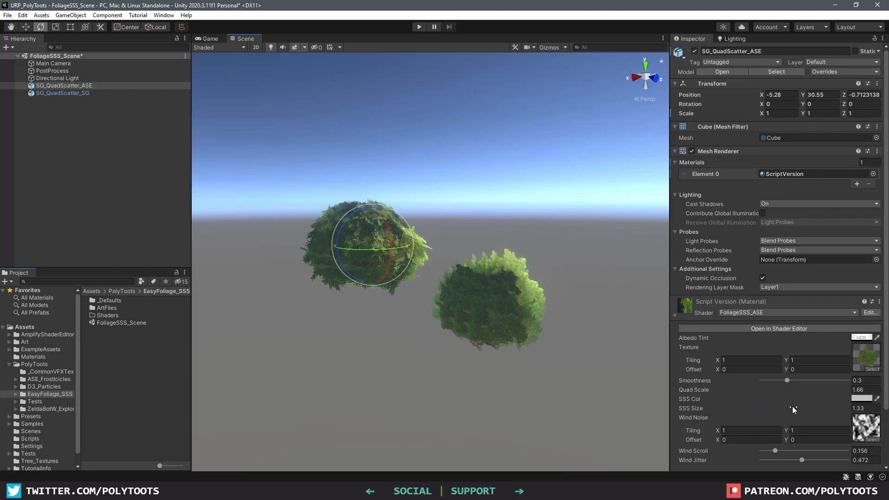
{"action": "scroll", "coordinate": [794, 406], "scroll_direction": "down", "scroll_amount": 3}
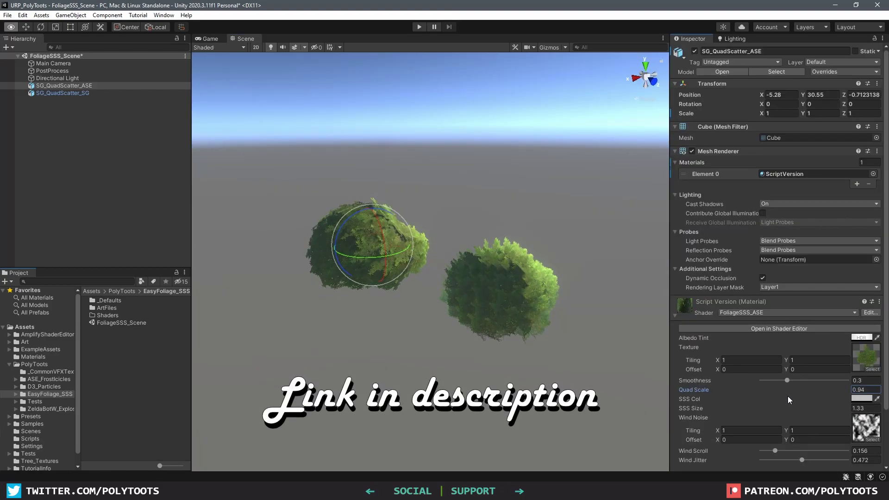
{"action": "left_click_drag", "start_coordinate": [801, 398], "coordinate": [821, 398]}
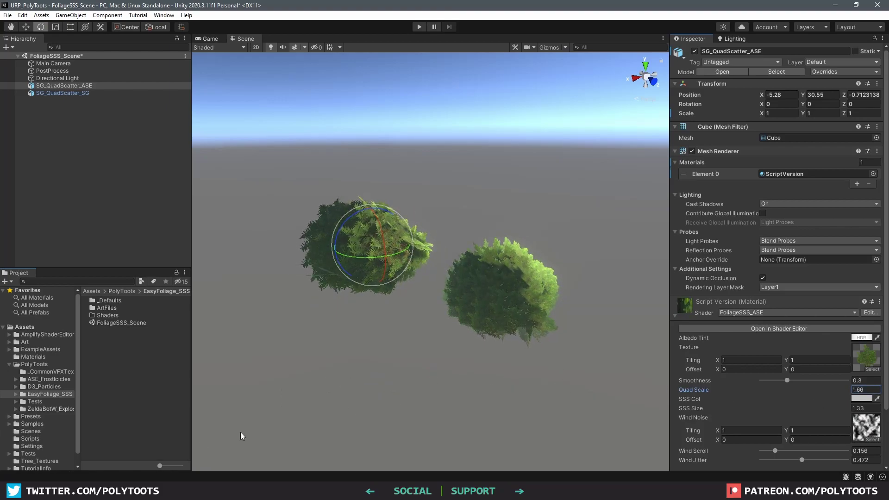
{"action": "left_click_drag", "start_coordinate": [371, 337], "coordinate": [469, 350], "text": "alt"}
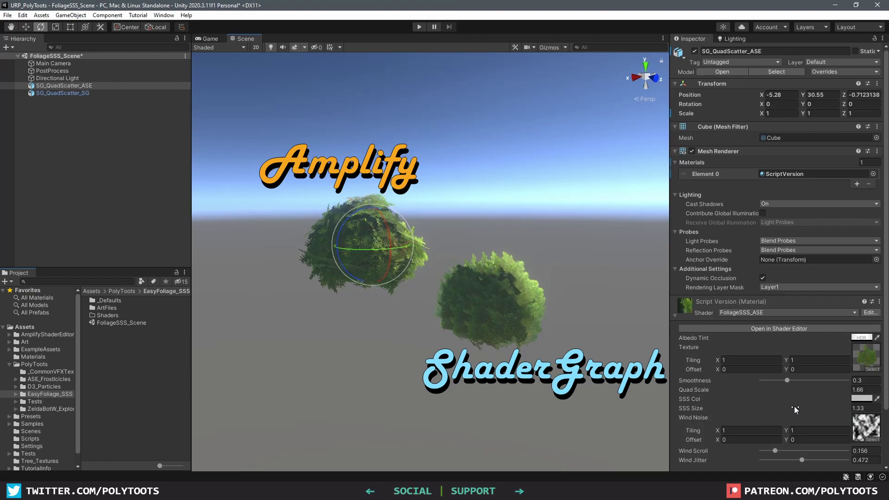
{"action": "scroll", "coordinate": [796, 404], "scroll_direction": "down", "scroll_amount": 3}
Delete the SG_QuadScatter_ASE and SG_QuadScatter_SG objects from the scene
{"action": "left_click", "coordinate": [312, 376]}
{"action": "key", "text": "w"}
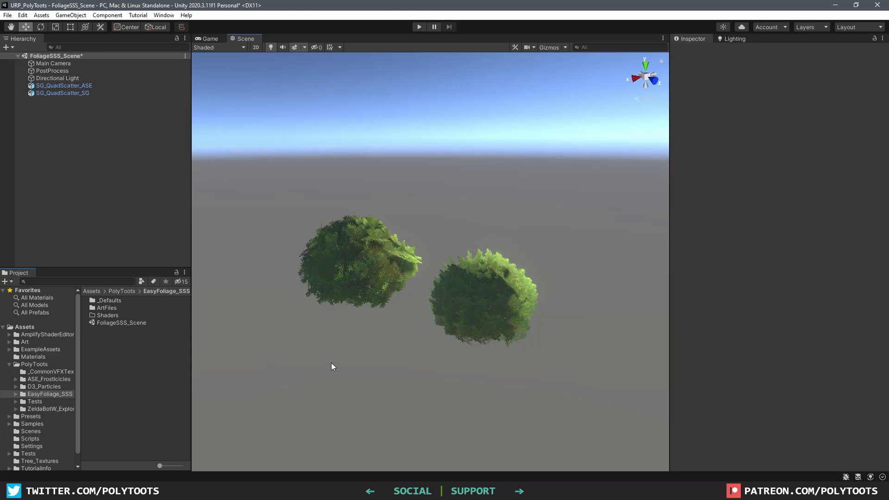
{"action": "left_click", "coordinate": [71, 85]}
{"action": "left_click", "coordinate": [74, 93], "text": "shift"}
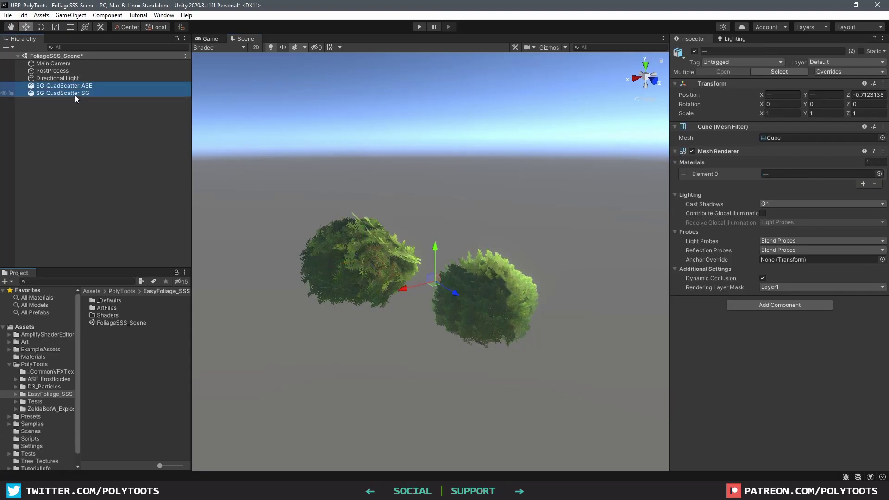
{"action": "key", "text": "Delete"}
{"action": "left_click", "coordinate": [137, 363]}
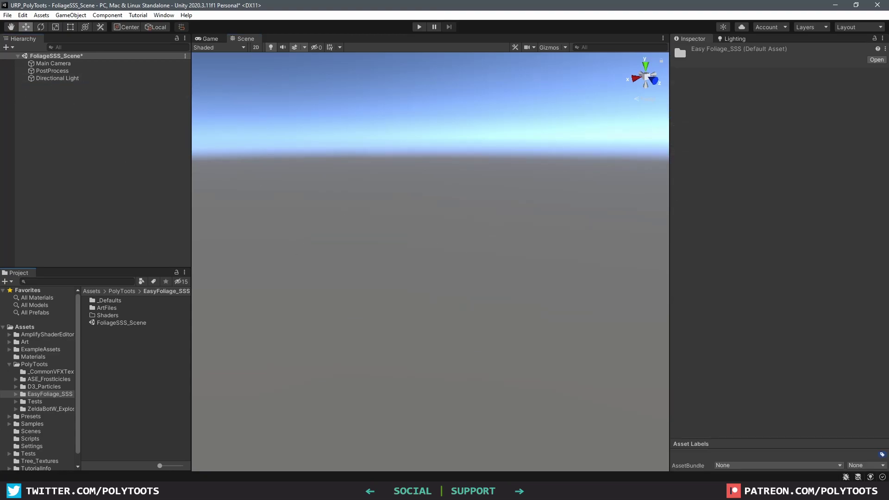
Add the FoliageExample model from the ArtFiles folder to the scene and frame it in the view
{"action": "double_click", "coordinate": [106, 309]}
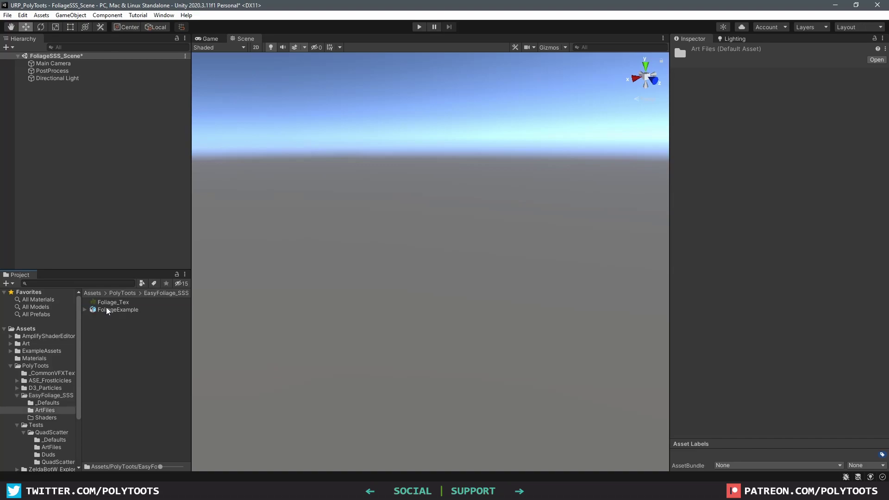
{"action": "left_click_drag", "start_coordinate": [98, 314], "coordinate": [120, 201]}
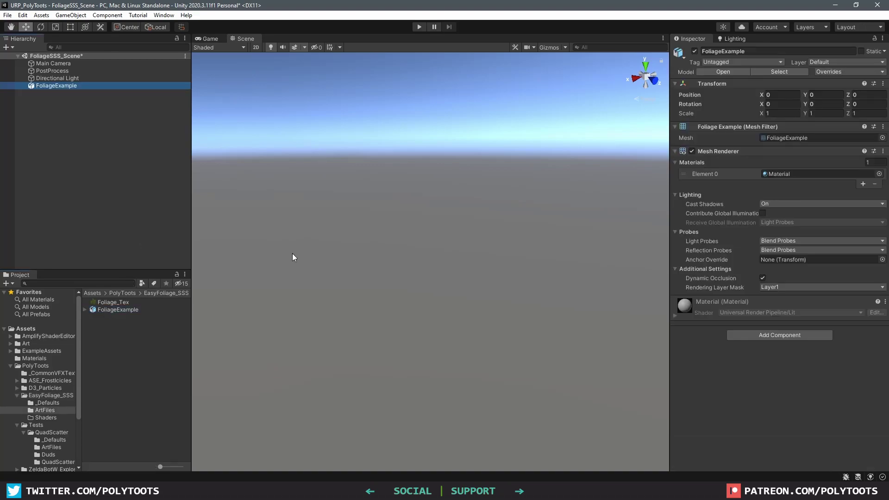
{"action": "key", "text": "f"}
Examine the topology of the FoliageExample mesh in Shaded Wireframe mode and return the view to Shaded
{"action": "left_click_drag", "start_coordinate": [395, 284], "coordinate": [520, 277], "text": "alt"}
{"action": "left_click", "coordinate": [217, 48]}
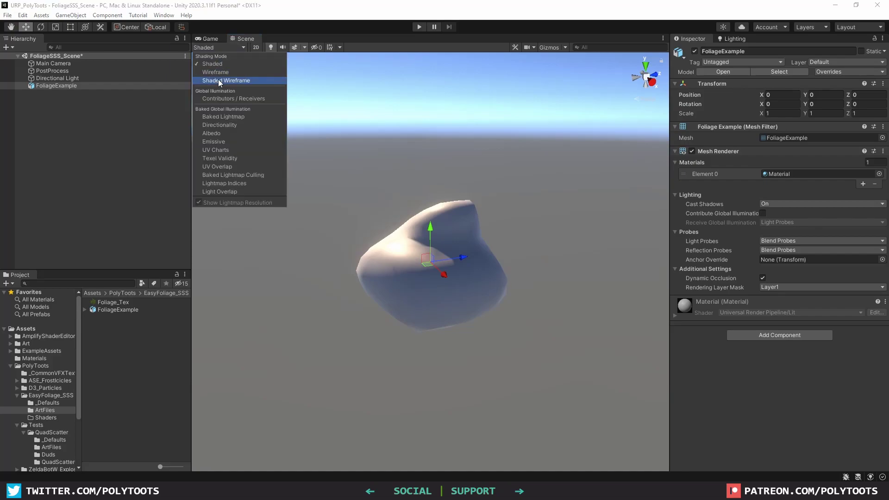
{"action": "left_click", "coordinate": [217, 79]}
{"action": "mouse_move", "coordinate": [381, 255]}
{"action": "left_mouse_down", "text": "alt"}
{"action": "mouse_move", "coordinate": [385, 291]}
{"action": "mouse_move", "coordinate": [388, 248]}
{"action": "left_mouse_up", "text": "alt"}
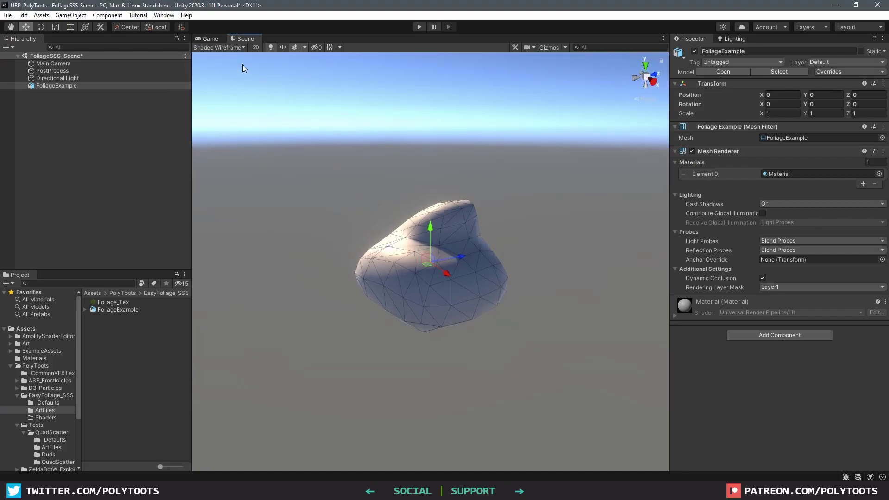
{"action": "mouse_move", "coordinate": [258, 99]}
{"action": "left_mouse_down", "text": "alt"}
{"action": "mouse_move", "coordinate": [621, 189]}
{"action": "mouse_move", "coordinate": [248, 85]}
{"action": "left_mouse_up", "text": "alt"}
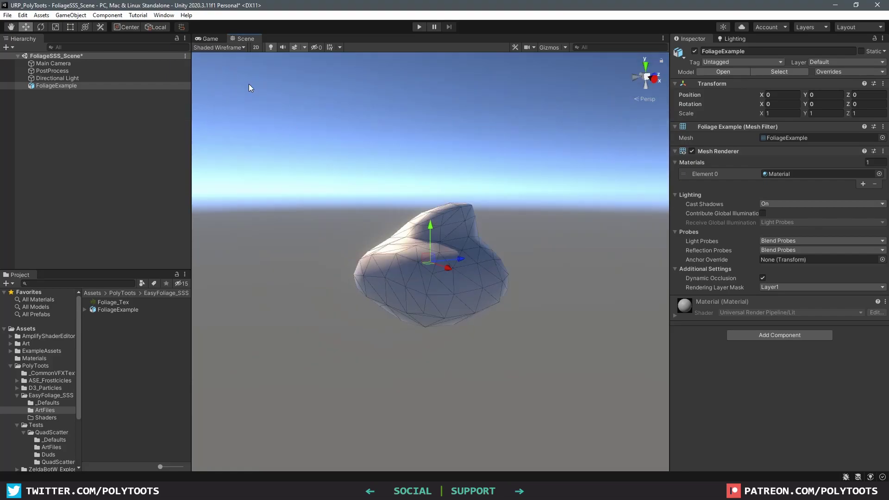
{"action": "left_click", "coordinate": [233, 49]}
{"action": "left_click", "coordinate": [234, 64]}
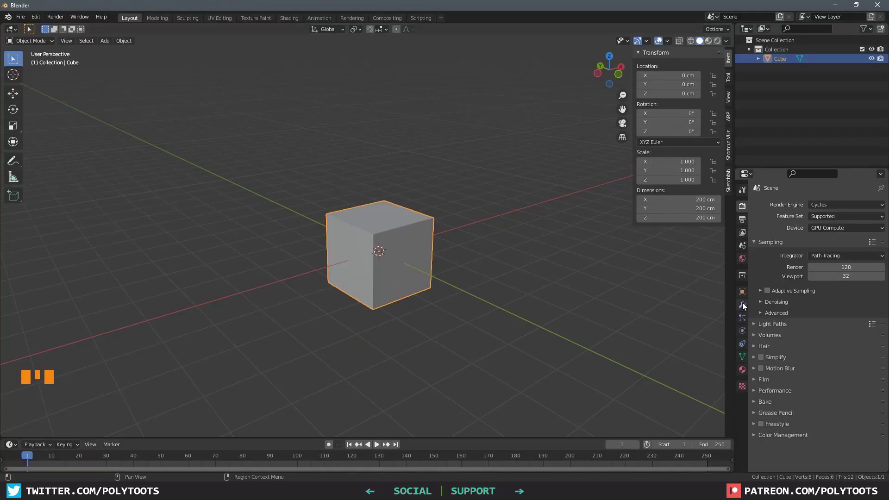
Switch to Blender and add a Subdivision Surface modifier to the default cube
{"action": "left_click", "coordinate": [742, 304]}
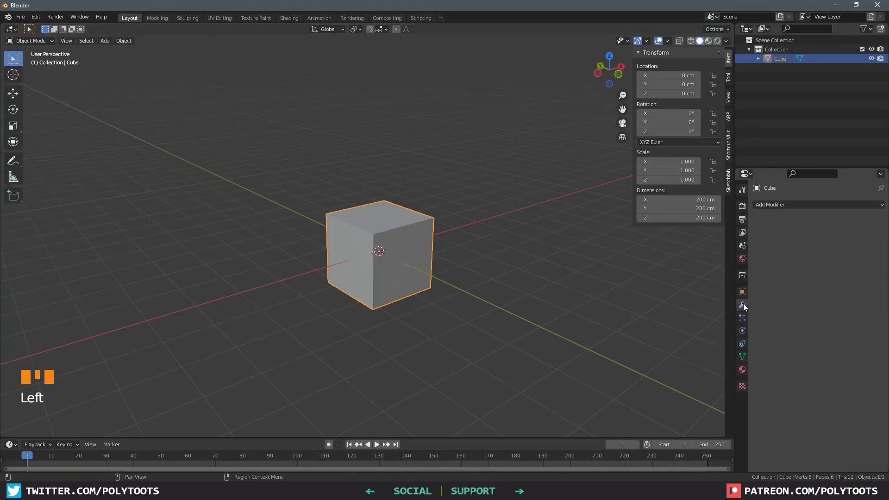
{"action": "left_click", "coordinate": [803, 205]}
{"action": "left_click", "coordinate": [715, 371]}
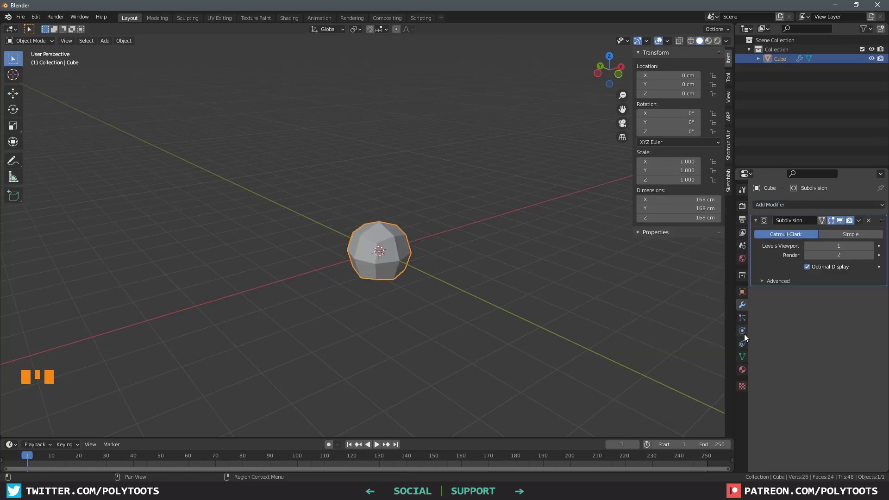
Extrude three of the cube's faces outward, two sideways and one upward, to block out a rough foliage clump
{"action": "key", "text": "Tab"}
{"action": "key", "text": "e"}
{"action": "left_click", "coordinate": [516, 268]}
{"action": "left_click", "coordinate": [359, 264]}
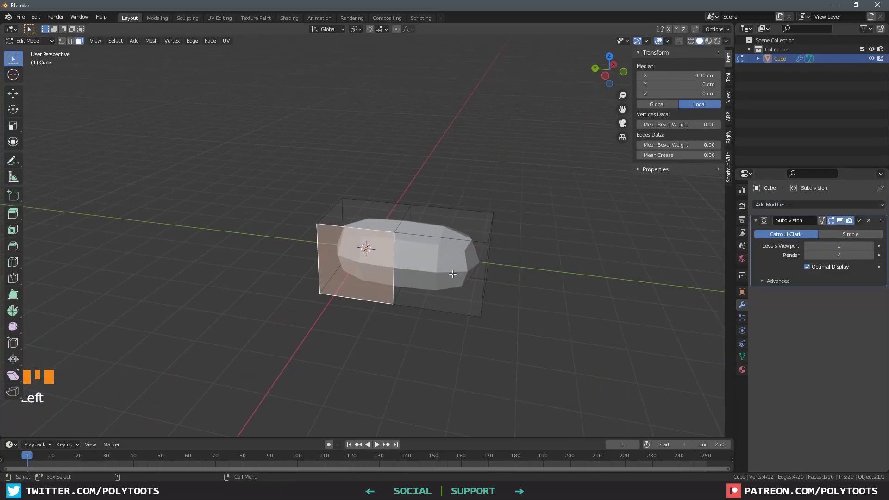
{"action": "left_click", "coordinate": [440, 273], "text": "shift"}
{"action": "key", "text": "e"}
{"action": "left_click", "coordinate": [296, 273]}
{"action": "middle_click_drag", "start_coordinate": [297, 274], "coordinate": [352, 273]}
{"action": "left_click", "coordinate": [475, 209]}
{"action": "key", "text": "e"}
{"action": "left_click", "coordinate": [480, 150]}
{"action": "left_click_drag", "start_coordinate": [449, 185], "coordinate": [518, 194], "text": "alt"}
Sculpt the blocked-out mesh with the Grab brush into an irregular rounded clump, adjusting the brush radius and strength as needed
{"action": "left_click", "coordinate": [187, 18]}
{"action": "key", "text": "g"}
{"action": "mouse_move", "coordinate": [413, 228]}
{"action": "left_mouse_down", "text": "alt"}
{"action": "mouse_move", "coordinate": [426, 221]}
{"action": "mouse_move", "coordinate": [463, 245]}
{"action": "left_mouse_up", "text": "alt"}
{"action": "left_click_drag", "start_coordinate": [504, 324], "coordinate": [428, 287]}
{"action": "key", "text": "shift+f"}
{"action": "left_click", "coordinate": [543, 298]}
{"action": "left_click_drag", "start_coordinate": [513, 326], "coordinate": [546, 304], "text": "alt"}
{"action": "mouse_move", "coordinate": [384, 291]}
{"action": "left_mouse_down"}
{"action": "mouse_move", "coordinate": [377, 321]}
{"action": "mouse_move", "coordinate": [382, 305]}
{"action": "left_mouse_up"}
{"action": "left_click_drag", "start_coordinate": [382, 306], "coordinate": [330, 278], "text": "alt"}
{"action": "left_click_drag", "start_coordinate": [330, 277], "coordinate": [320, 248]}
{"action": "left_click_drag", "start_coordinate": [319, 247], "coordinate": [394, 280], "text": "alt"}
{"action": "right_click_drag", "start_coordinate": [393, 280], "coordinate": [401, 282], "text": "alt"}
{"action": "mouse_move", "coordinate": [401, 282]}
{"action": "left_mouse_down", "text": "alt"}
{"action": "mouse_move", "coordinate": [406, 308]}
{"action": "mouse_move", "coordinate": [425, 274]}
{"action": "left_mouse_up", "text": "alt"}
{"action": "key", "text": "f"}
{"action": "left_click", "coordinate": [388, 307]}
{"action": "mouse_move", "coordinate": [330, 253]}
{"action": "left_mouse_down"}
{"action": "mouse_move", "coordinate": [368, 346]}
{"action": "mouse_move", "coordinate": [262, 314]}
{"action": "left_mouse_up"}
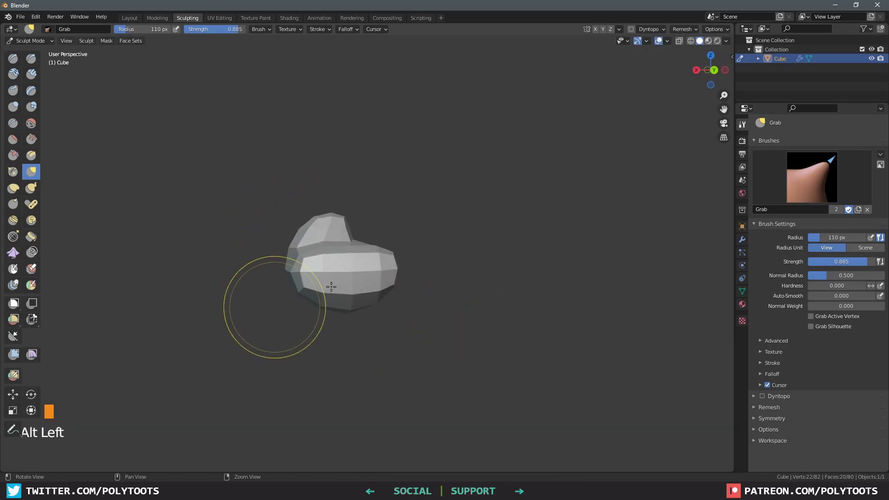
{"action": "middle_click_drag", "start_coordinate": [262, 313], "coordinate": [436, 287]}
Return to the Layout workspace and shade the clump smooth
{"action": "left_click", "coordinate": [130, 18]}
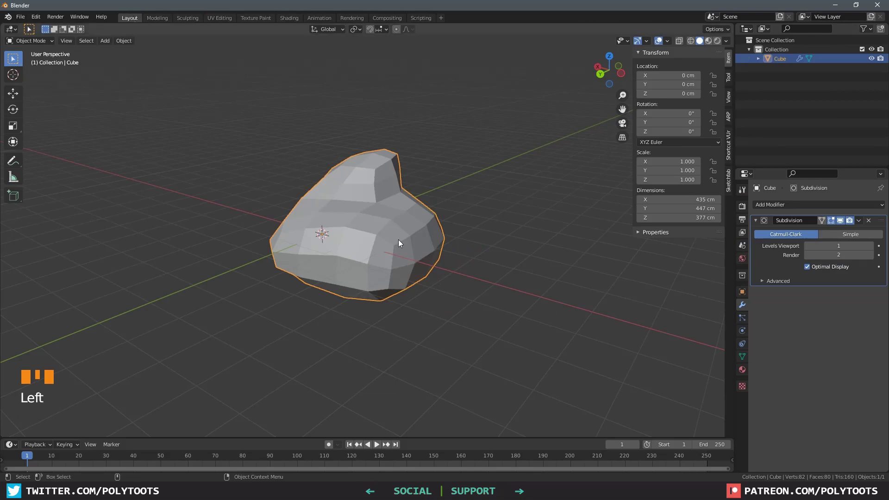
{"action": "left_click_drag", "start_coordinate": [393, 234], "coordinate": [373, 239], "text": "alt"}
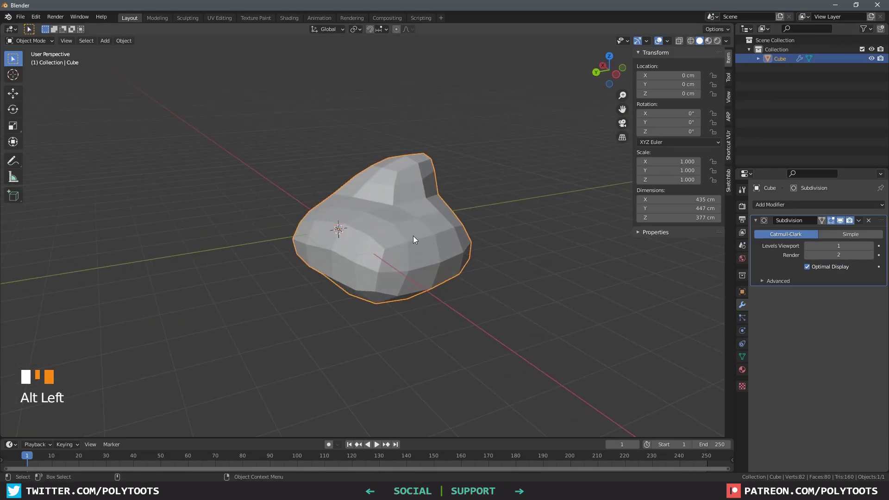
{"action": "mouse_move", "coordinate": [409, 233]}
{"action": "right_mouse_down"}
{"action": "mouse_move", "coordinate": [375, 242]}
{"action": "mouse_move", "coordinate": [370, 233]}
{"action": "right_mouse_up"}
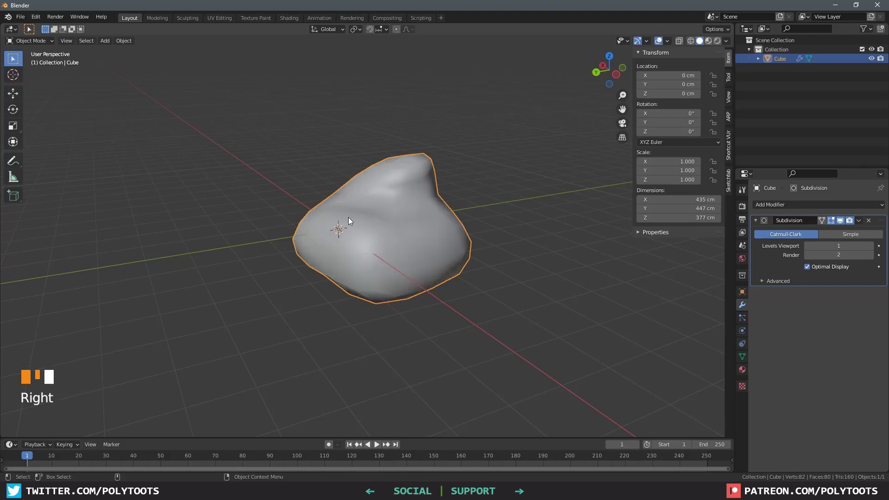
Set the clump's origin to its Center of Mass (Surface) and its X, Y and Z location to 0
{"action": "left_click", "coordinate": [122, 41]}
{"action": "mouse_move", "coordinate": [151, 60]}
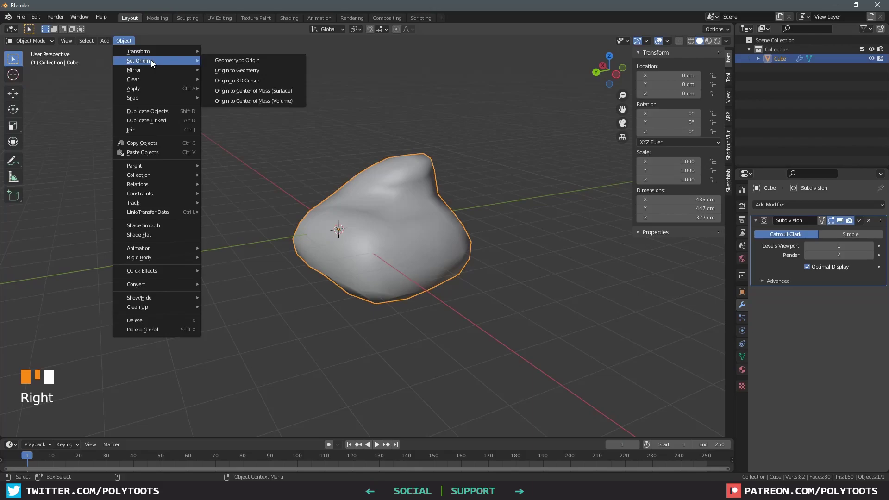
{"action": "left_click", "coordinate": [261, 91]}
{"action": "left_click_drag", "start_coordinate": [679, 75], "coordinate": [680, 93]}
{"action": "type", "text": "0"}
{"action": "key", "text": "Return"}
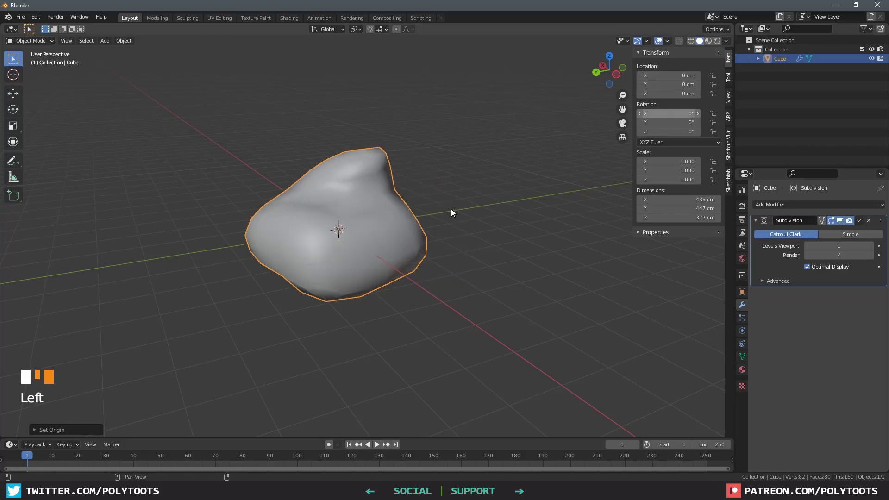
{"action": "left_click", "coordinate": [441, 196]}
{"action": "left_click", "coordinate": [349, 218]}
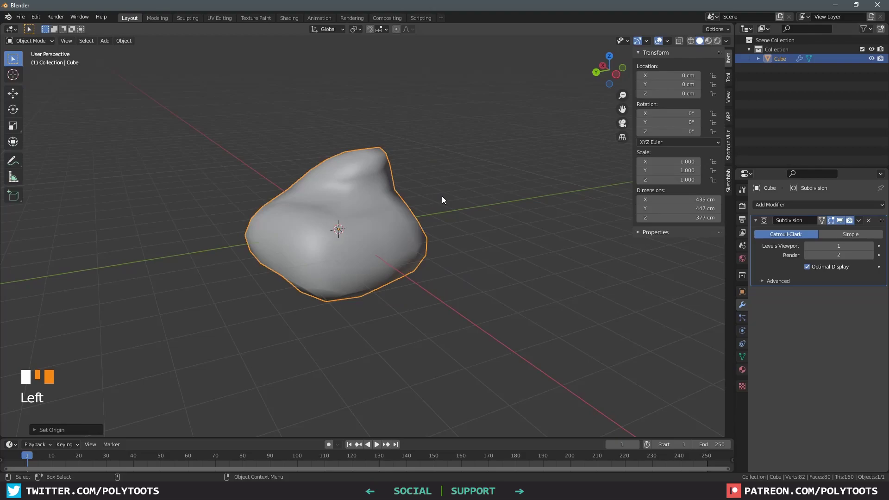
Apply the Subdivision modifier to the clump
{"action": "left_click", "coordinate": [442, 196]}
{"action": "middle_click_drag", "start_coordinate": [441, 196], "coordinate": [417, 229]}
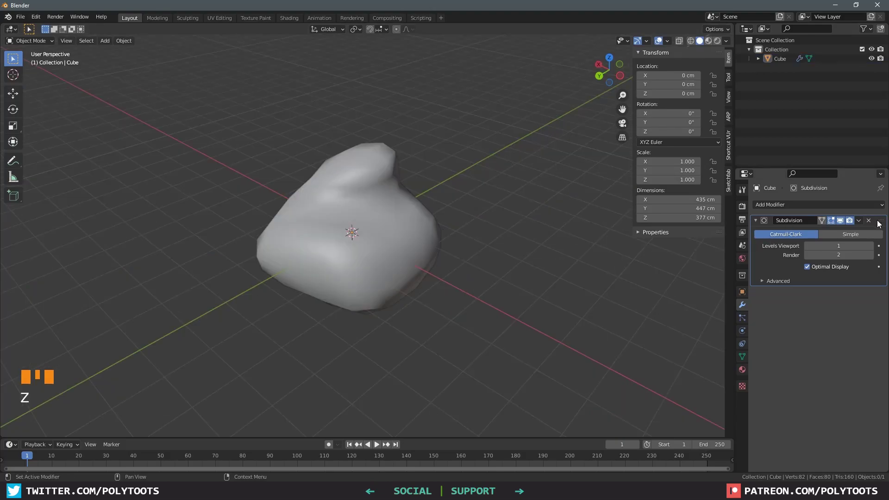
{"action": "left_click", "coordinate": [860, 221]}
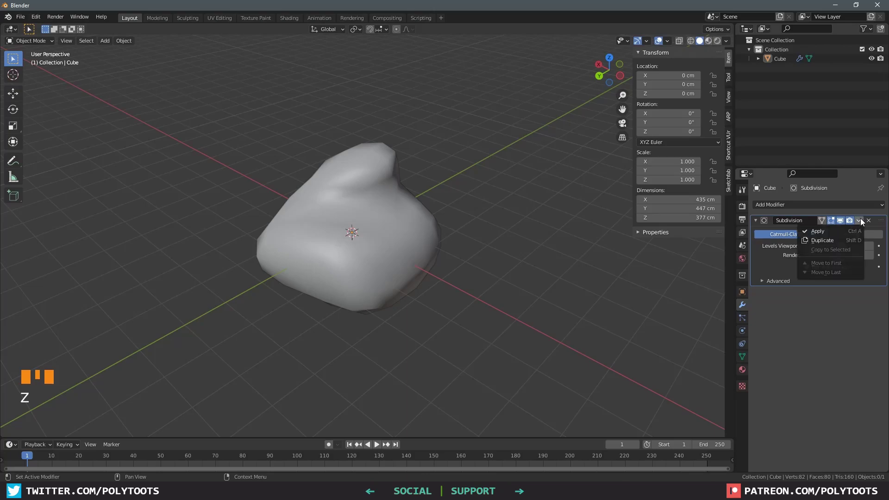
{"action": "left_click", "coordinate": [826, 231]}
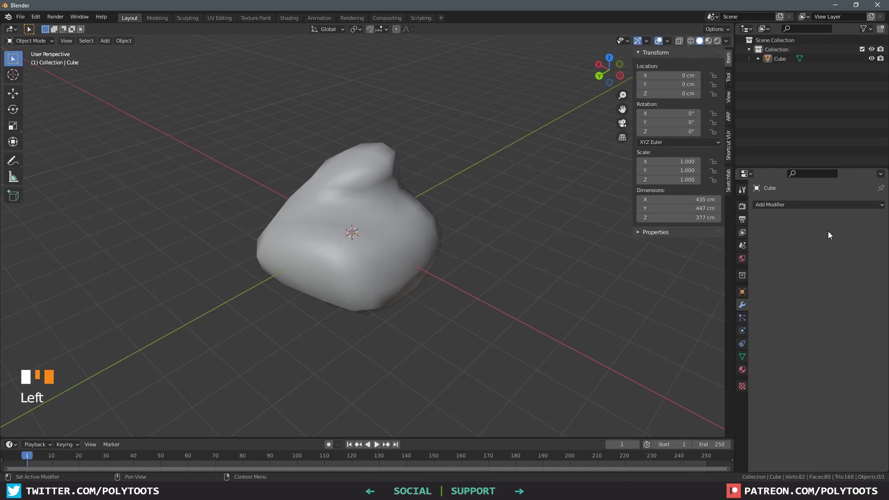
Reset the UVs of all the clump's faces in UV Editing so each face fills the whole UV square
{"action": "left_click", "coordinate": [219, 18]}
{"action": "left_click", "coordinate": [492, 246], "text": "alt"}
{"action": "key", "text": "a"}
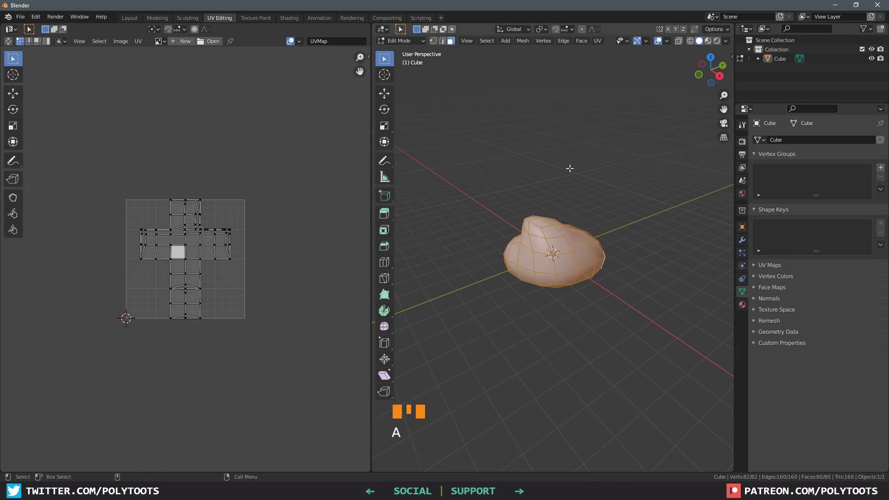
{"action": "left_click", "coordinate": [605, 43]}
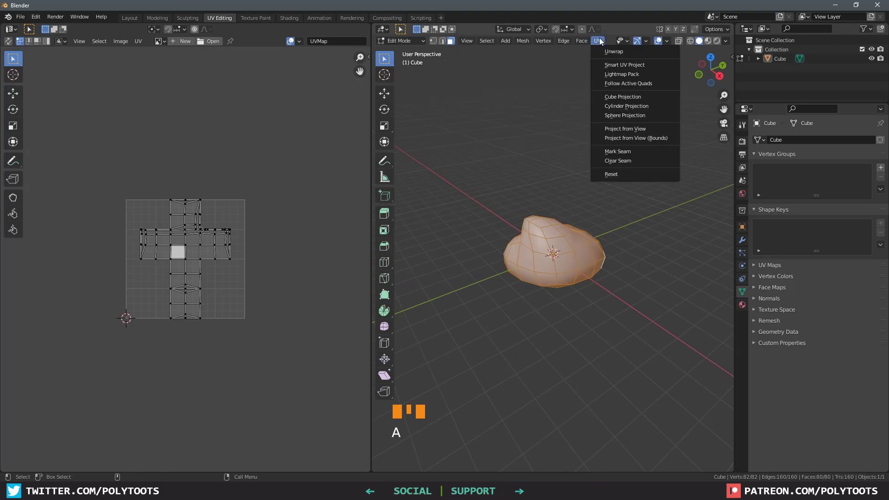
{"action": "left_click", "coordinate": [624, 173]}
{"action": "left_click_drag", "start_coordinate": [307, 178], "coordinate": [56, 377]}
{"action": "left_click", "coordinate": [254, 302]}
{"action": "left_click_drag", "start_coordinate": [588, 312], "coordinate": [479, 304], "text": "alt"}
{"action": "scroll", "coordinate": [478, 304], "scroll_direction": "up", "scroll_amount": 3}
{"action": "left_click_drag", "start_coordinate": [537, 331], "coordinate": [553, 301], "text": "alt"}
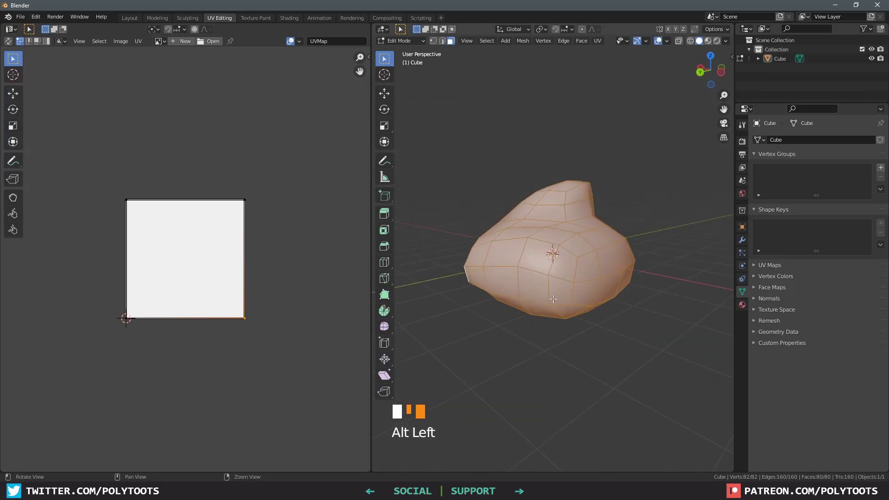
{"action": "left_click_drag", "start_coordinate": [565, 342], "coordinate": [576, 355], "text": "alt"}
{"action": "left_click", "coordinate": [575, 355]}
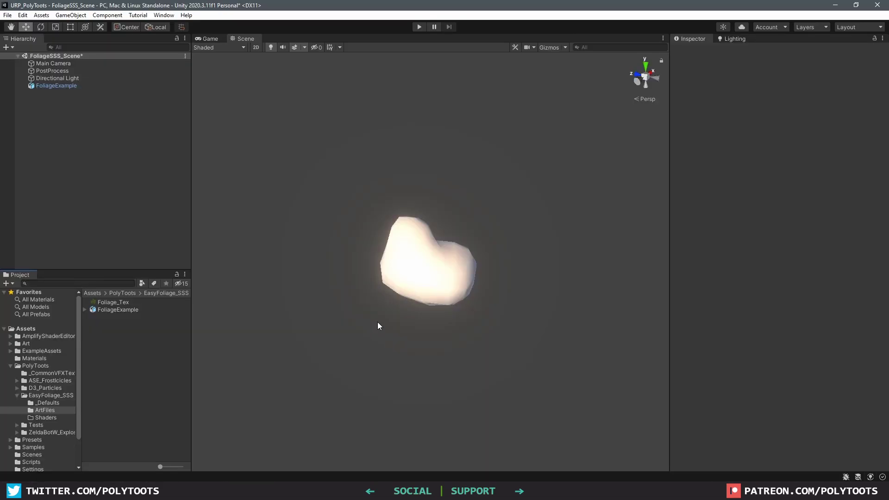
Create a Universal PBR Amplify shader named FoliageScatter_SSS in the Shaders folder and dock its editor above the Scene view
{"action": "left_click", "coordinate": [426, 284]}
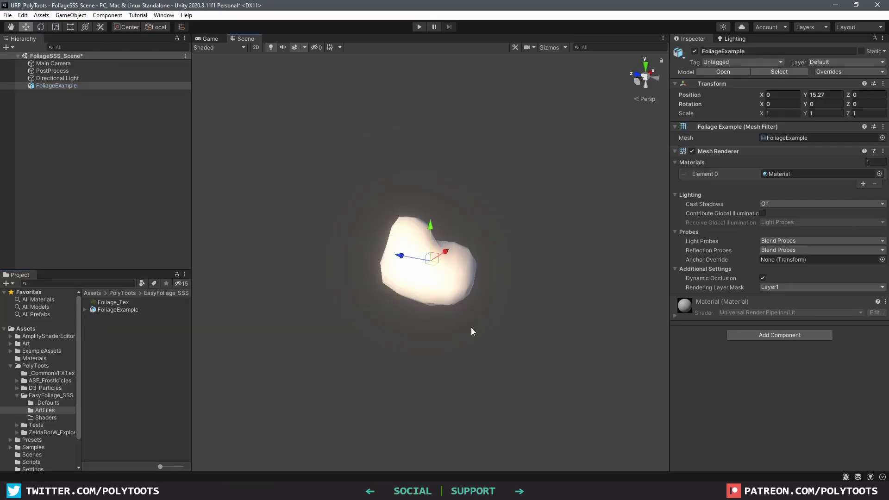
{"action": "left_click", "coordinate": [320, 363]}
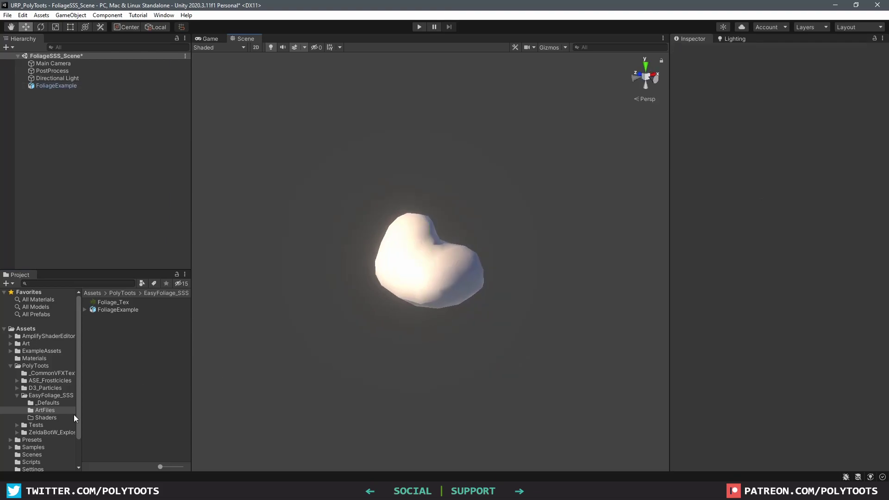
{"action": "left_click", "coordinate": [45, 418]}
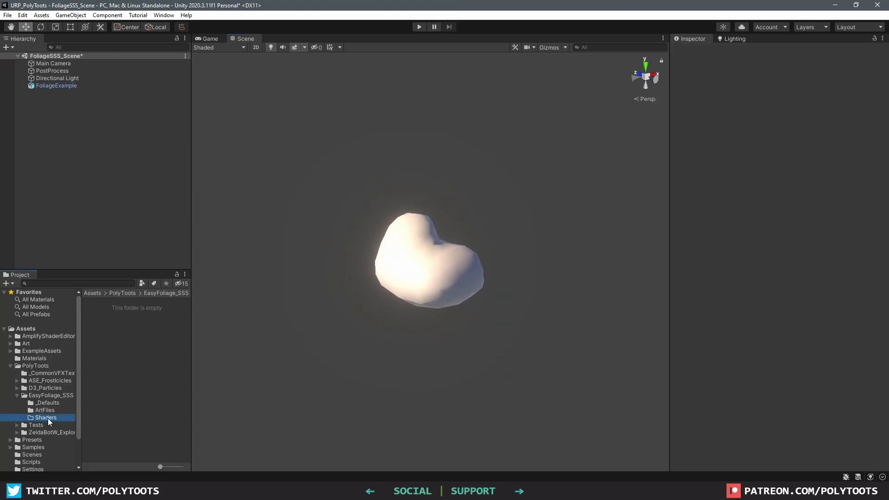
{"action": "right_click", "coordinate": [124, 355]}
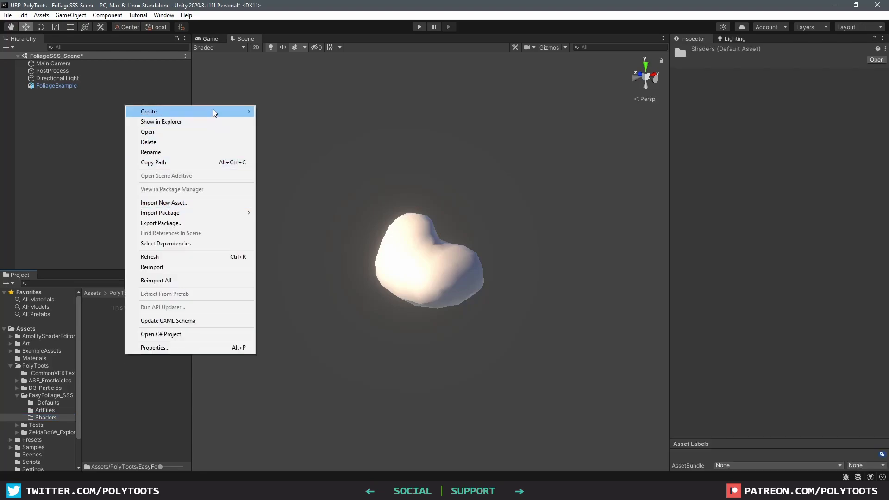
{"action": "mouse_move", "coordinate": [213, 111]}
{"action": "mouse_move", "coordinate": [331, 123]}
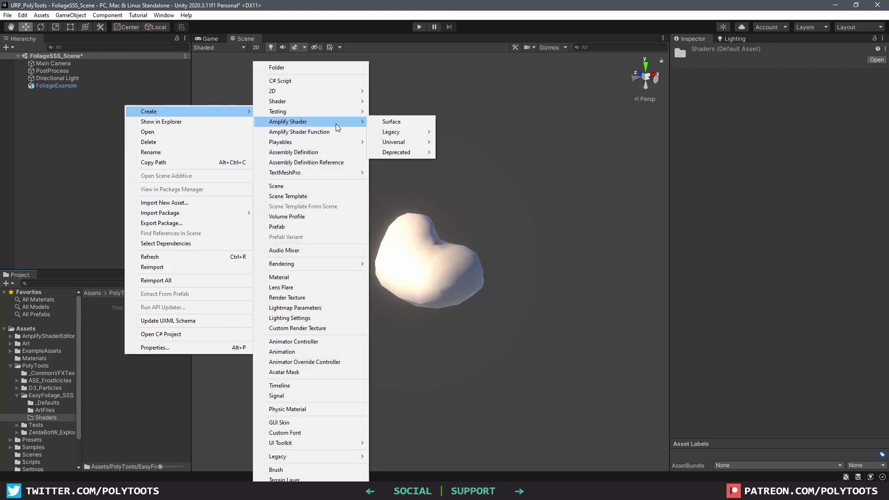
{"action": "mouse_move", "coordinate": [407, 143]}
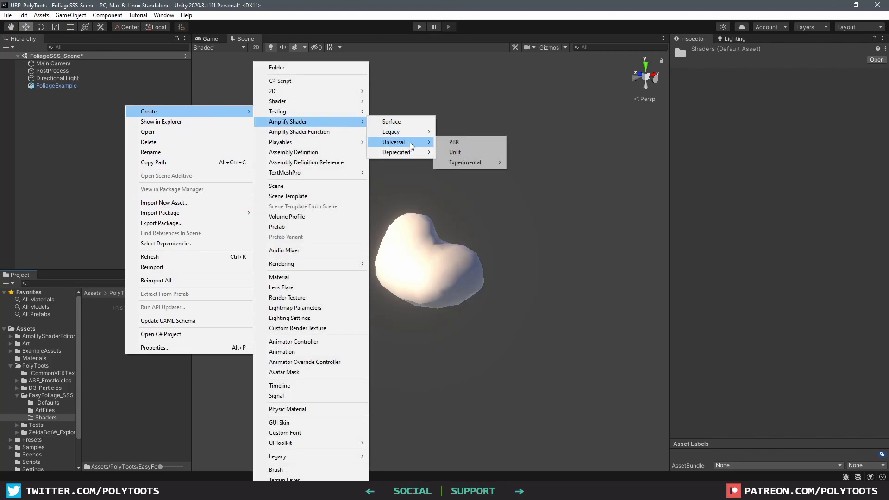
{"action": "left_click", "coordinate": [463, 143]}
{"action": "type", "text": "FoliageScatter_"}
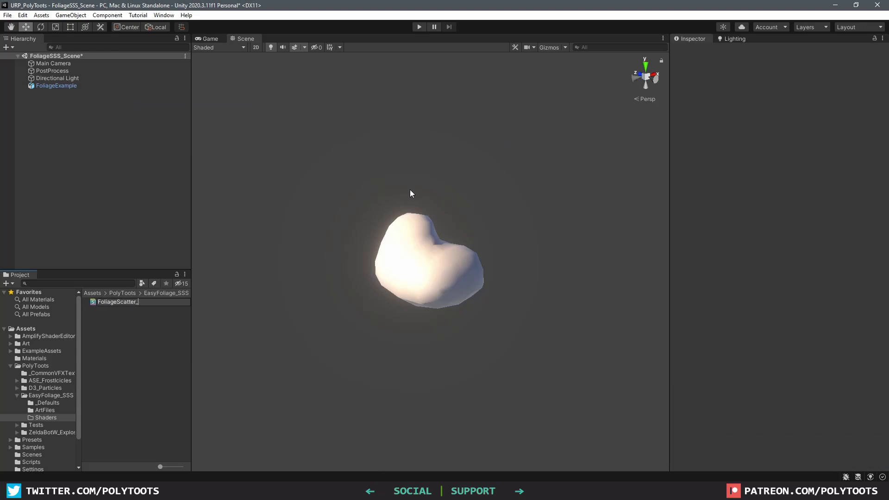
{"action": "type", "text": "SSS"}
{"action": "key", "text": "Return"}
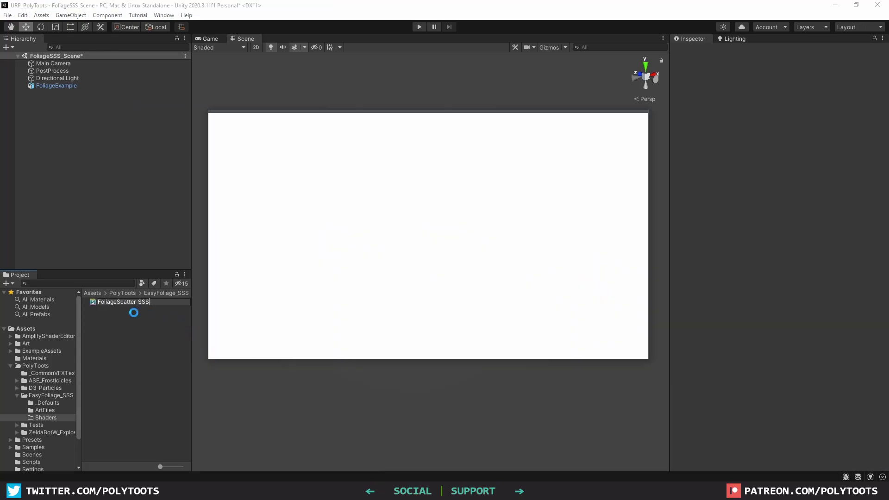
{"action": "left_click_drag", "start_coordinate": [229, 119], "coordinate": [246, 70]}
Create a material from the FoliageScatter_SSS shader, keep its default name, and assign it to the FoliageExample mesh
{"action": "left_click", "coordinate": [126, 304]}
{"action": "right_click", "coordinate": [126, 302]}
{"action": "mouse_move", "coordinate": [194, 59]}
{"action": "left_click", "coordinate": [288, 270]}
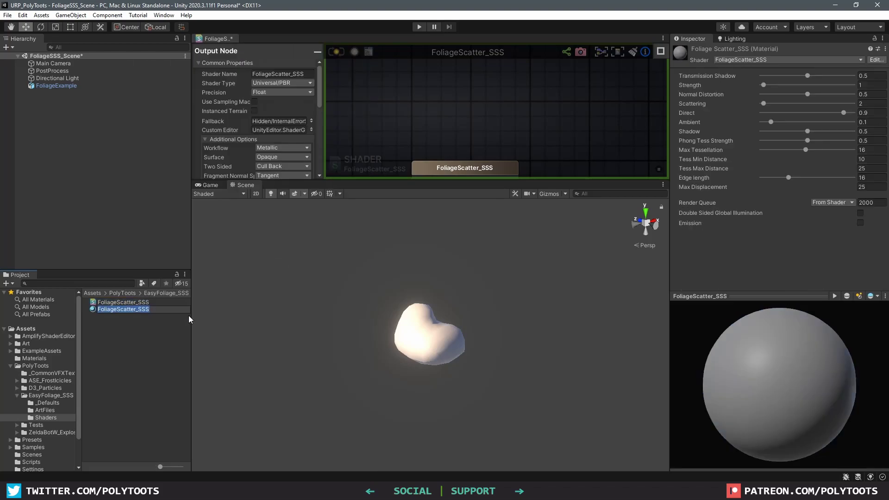
{"action": "key", "text": "Return"}
{"action": "left_click_drag", "start_coordinate": [130, 303], "coordinate": [415, 341]}
{"action": "left_click", "coordinate": [784, 174]}
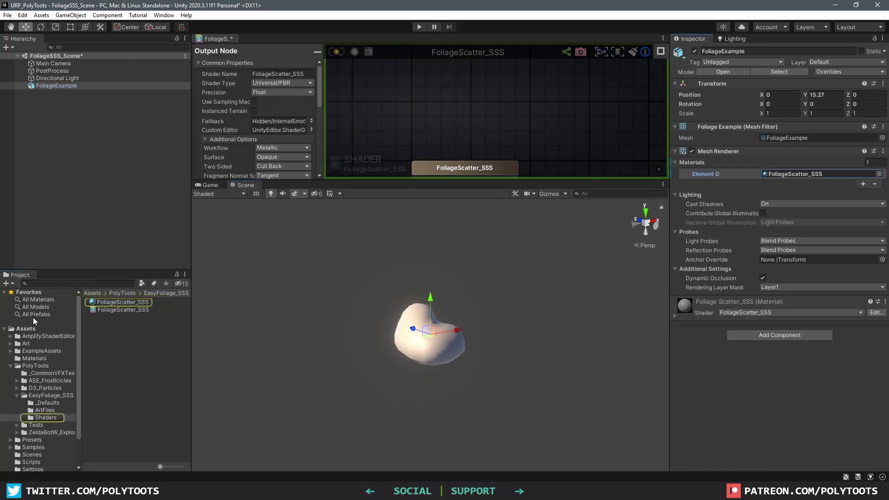
Maximize the shader graph and add a Texture Coordinates node well ahead of the output node
{"action": "left_click", "coordinate": [406, 138]}
{"action": "middle_click_drag", "start_coordinate": [439, 174], "coordinate": [488, 117]}
{"action": "scroll", "coordinate": [486, 116], "scroll_direction": "down", "scroll_amount": 1}
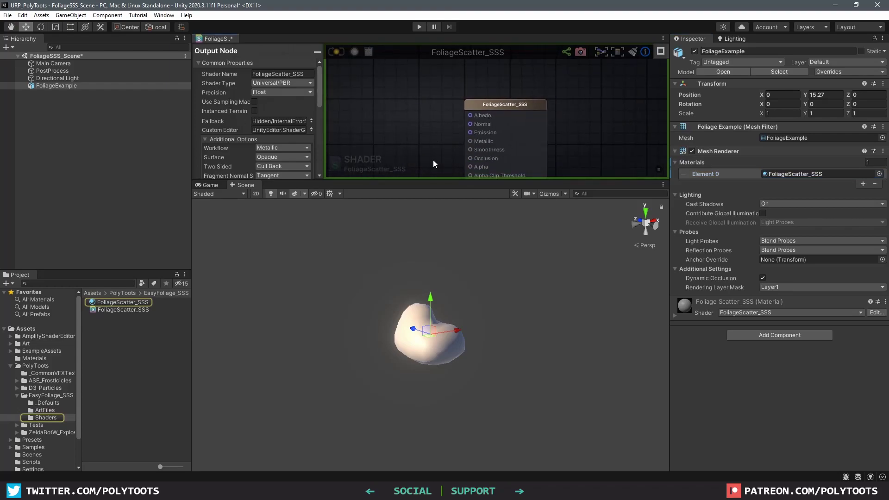
{"action": "key", "text": "shift+space"}
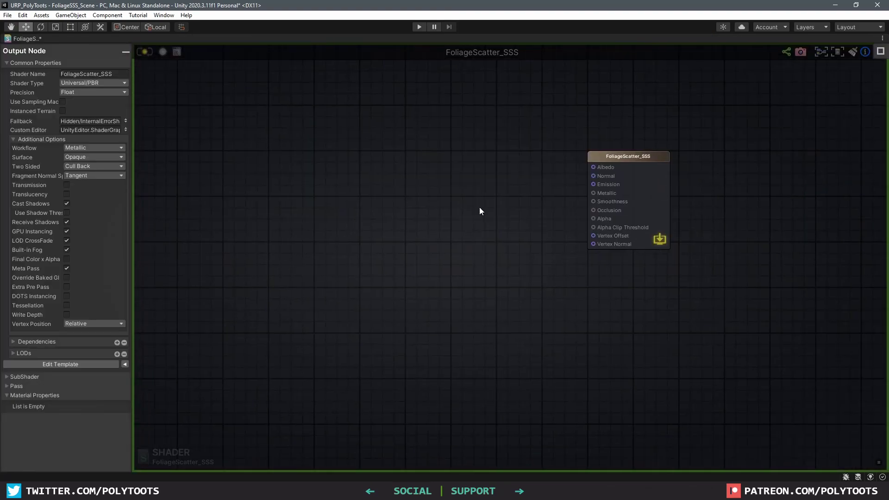
{"action": "middle_click_drag", "start_coordinate": [418, 195], "coordinate": [461, 227]}
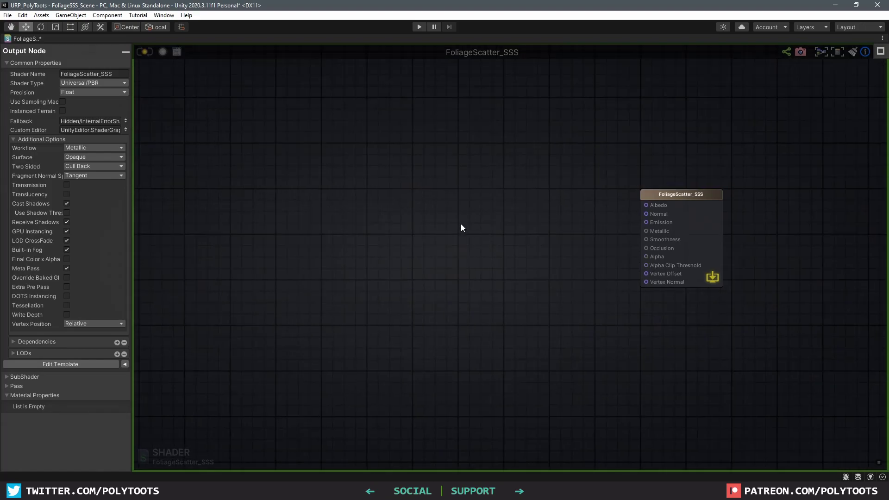
{"action": "scroll", "coordinate": [390, 204], "scroll_direction": "up", "scroll_amount": 2}
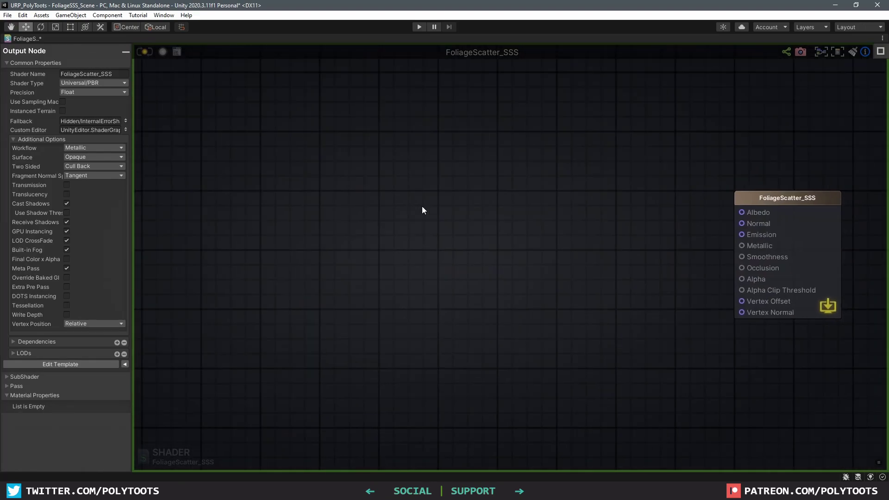
{"action": "key", "text": "u"}
{"action": "left_click", "coordinate": [294, 178]}
{"action": "left_click_drag", "start_coordinate": [344, 186], "coordinate": [298, 136]}
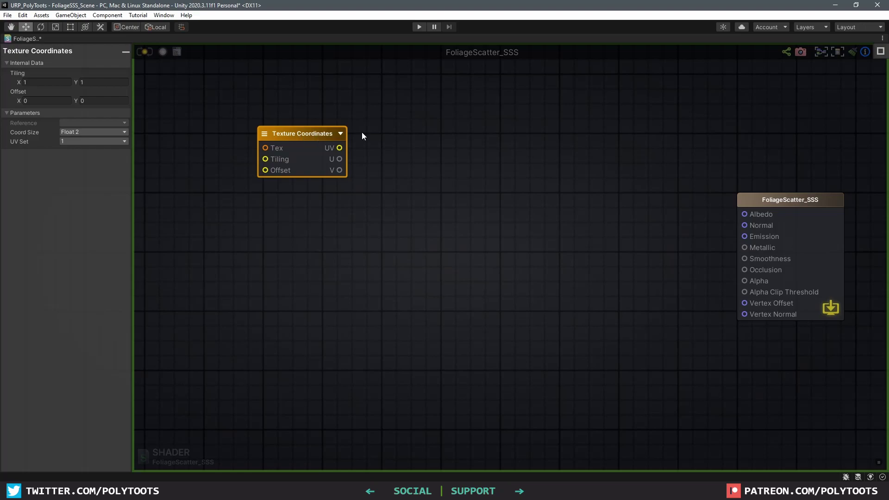
Add a Remap node, feed it the UV output of the Texture Coordinates node, and expand its preview
{"action": "left_click", "coordinate": [410, 132]}
{"action": "type", "text": "rema"}
{"action": "key", "text": "Down"}
{"action": "key", "text": "Down"}
{"action": "key", "text": "Return"}
{"action": "left_click_drag", "start_coordinate": [340, 147], "coordinate": [437, 146]}
{"action": "left_click", "coordinate": [474, 141]}
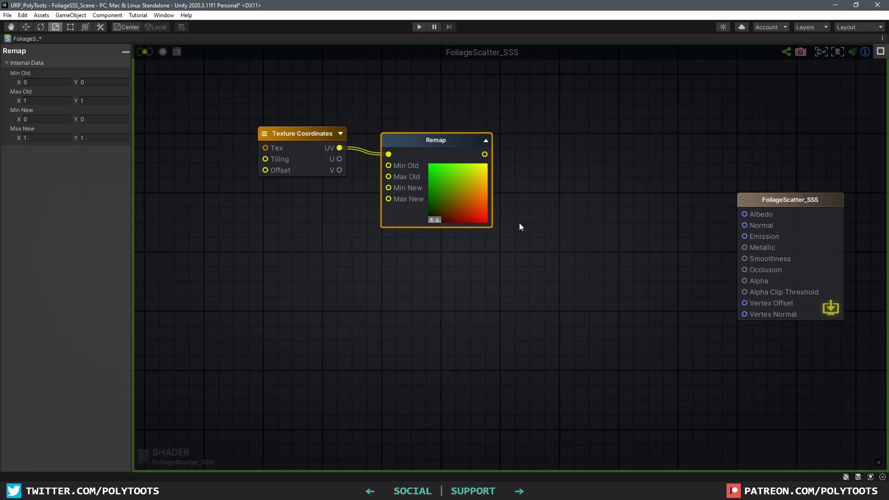
{"action": "middle_click_drag", "start_coordinate": [366, 206], "coordinate": [379, 213]}
{"action": "left_click_drag", "start_coordinate": [442, 155], "coordinate": [440, 163]}
{"action": "middle_click_drag", "start_coordinate": [373, 225], "coordinate": [409, 225]}
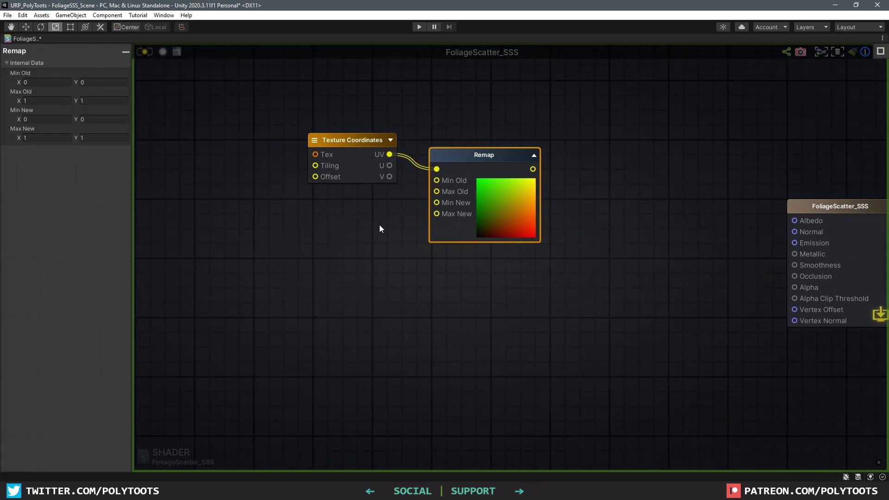
Add a constant Float node, connect it to the Remap's Min New input, and set it to -1
{"action": "key", "text": "1"}
{"action": "left_click", "coordinate": [355, 213]}
{"action": "mouse_move", "coordinate": [377, 221]}
{"action": "left_mouse_down"}
{"action": "mouse_move", "coordinate": [428, 201]}
{"action": "mouse_move", "coordinate": [383, 213]}
{"action": "left_mouse_up"}
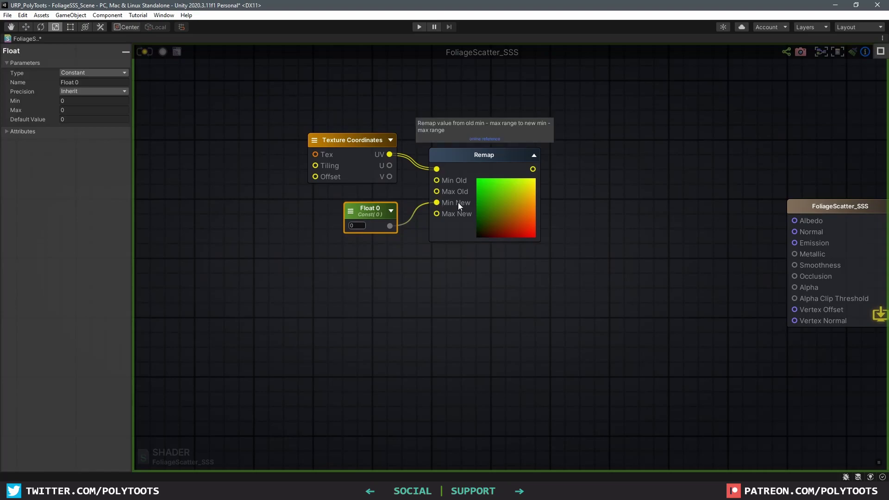
{"action": "mouse_move", "coordinate": [376, 212]}
{"action": "left_mouse_down"}
{"action": "mouse_move", "coordinate": [320, 226]}
{"action": "mouse_move", "coordinate": [304, 224]}
{"action": "mouse_move", "coordinate": [337, 216]}
{"action": "mouse_move", "coordinate": [296, 218]}
{"action": "mouse_move", "coordinate": [363, 220]}
{"action": "left_mouse_up"}
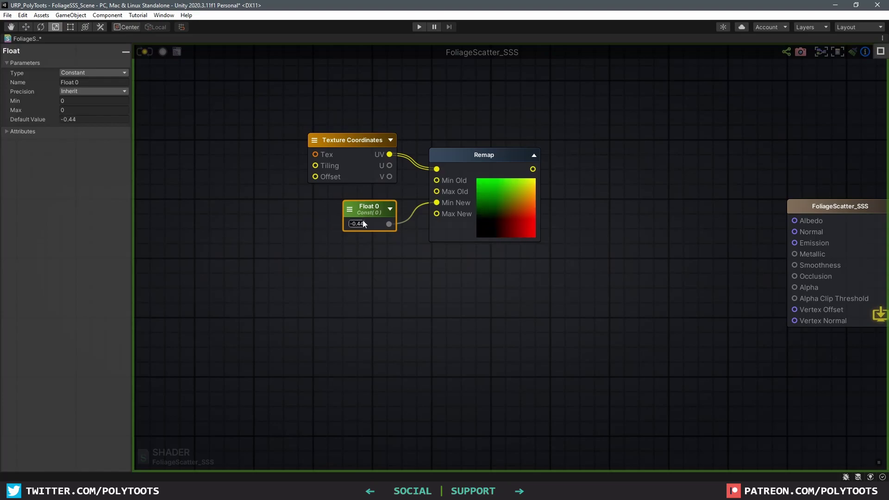
{"action": "left_click", "coordinate": [363, 223]}
{"action": "type", "text": "-1"}
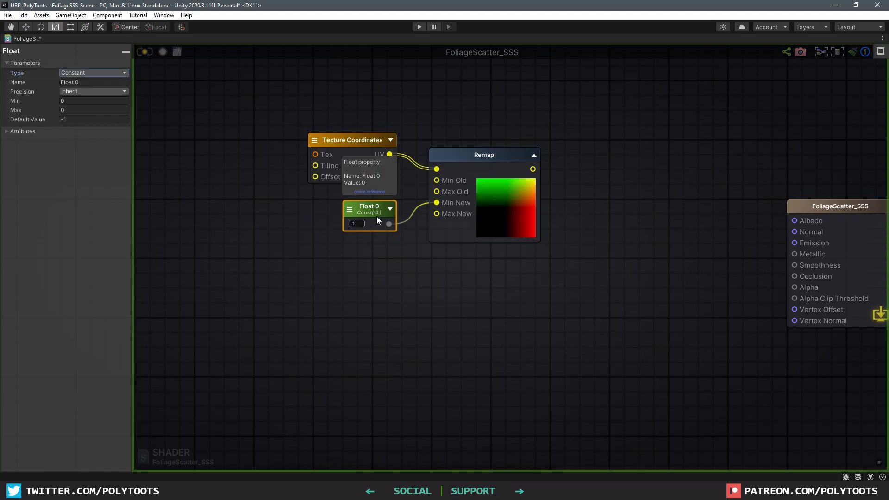
{"action": "left_click_drag", "start_coordinate": [396, 216], "coordinate": [395, 214]}
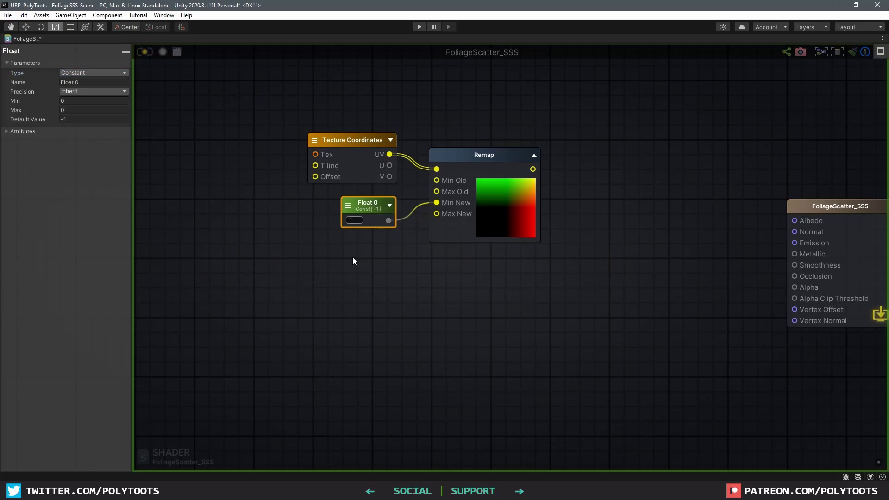
Move the Texture Coordinates, Float and Remap nodes together farther away from the output node
{"action": "left_click", "coordinate": [355, 242]}
{"action": "left_click_drag", "start_coordinate": [401, 266], "coordinate": [370, 243]}
{"action": "key", "text": "Delete"}
{"action": "left_click_drag", "start_coordinate": [362, 212], "coordinate": [362, 216]}
{"action": "left_click_drag", "start_coordinate": [611, 105], "coordinate": [333, 241]}
{"action": "left_click_drag", "start_coordinate": [458, 165], "coordinate": [349, 171]}
{"action": "left_click", "coordinate": [535, 192]}
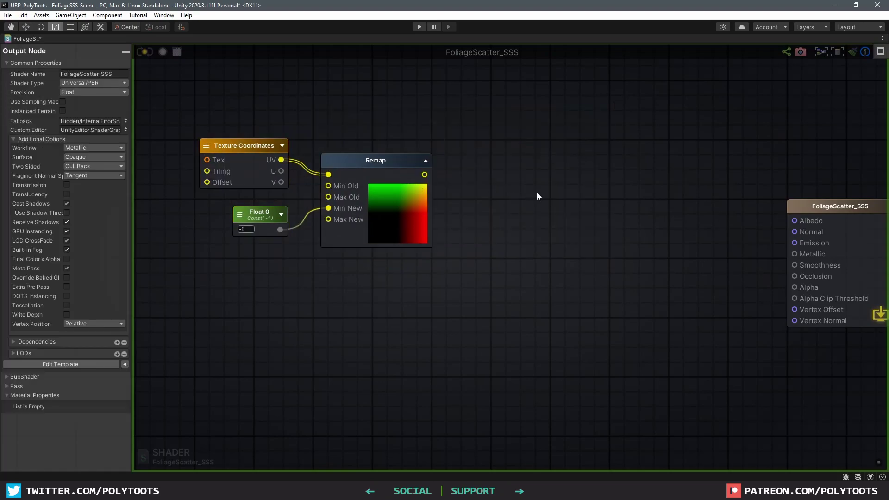
Add a Multiply node and connect the Remap output to its A input
{"action": "key", "text": "m"}
{"action": "left_click", "coordinate": [501, 167]}
{"action": "left_click_drag", "start_coordinate": [425, 175], "coordinate": [505, 185]}
Add a Float property named FluffyScale, connect it to the Multiply's B input, and wire the Multiply output to Vertex Offset
{"action": "key", "text": "1"}
{"action": "left_click", "coordinate": [437, 257]}
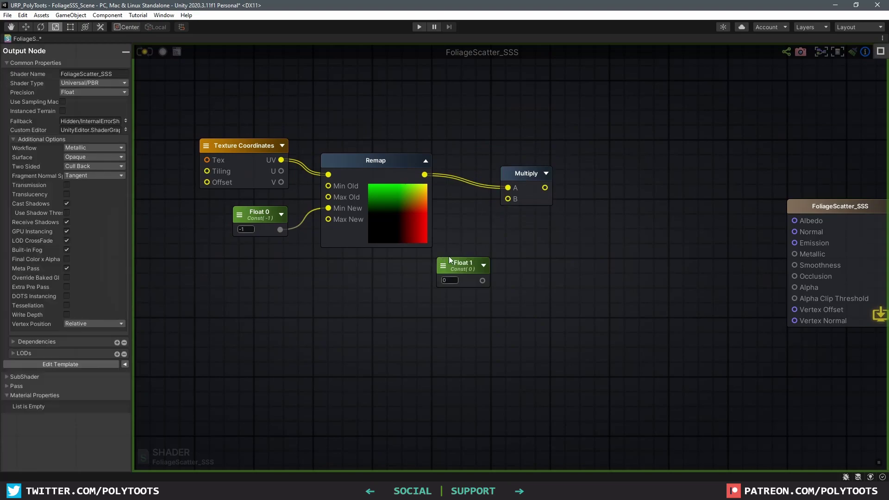
{"action": "left_click_drag", "start_coordinate": [449, 261], "coordinate": [407, 258]}
{"action": "left_click", "coordinate": [107, 83]}
{"action": "type", "text": "Fluf"}
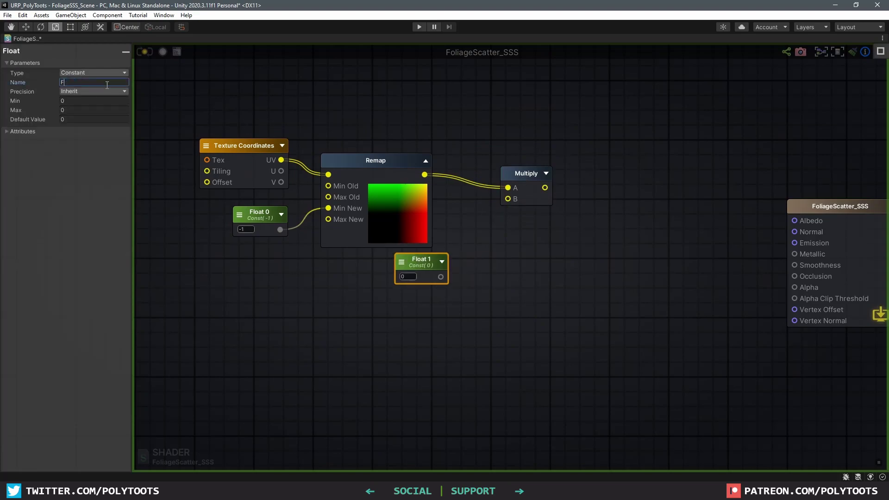
{"action": "type", "text": "fyScale"}
{"action": "left_click", "coordinate": [102, 75]}
{"action": "left_click", "coordinate": [98, 90]}
{"action": "left_click_drag", "start_coordinate": [449, 277], "coordinate": [795, 310]}
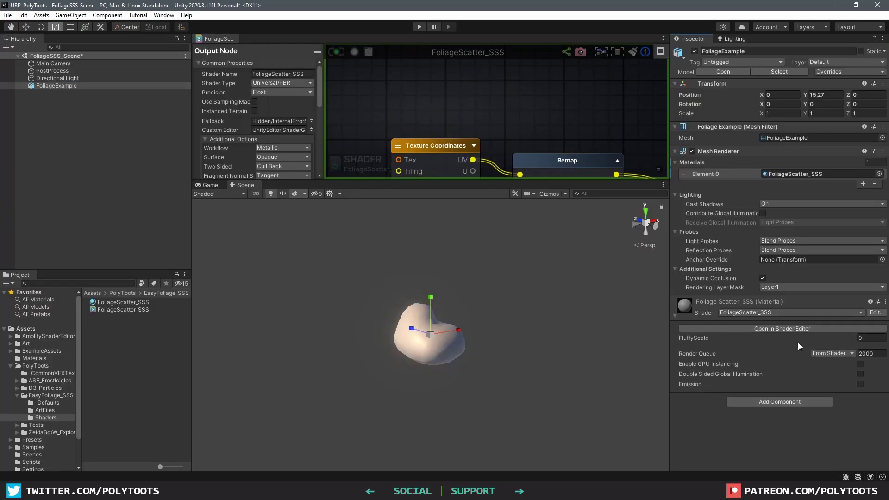
Try a FluffyScale of 0.97 on the foliage material and view the clump from different angles
{"action": "type", "text": "0.25"}
{"action": "left_click_drag", "start_coordinate": [807, 342], "coordinate": [819, 344]}
{"action": "left_click_drag", "start_coordinate": [658, 350], "coordinate": [584, 353], "text": "alt"}
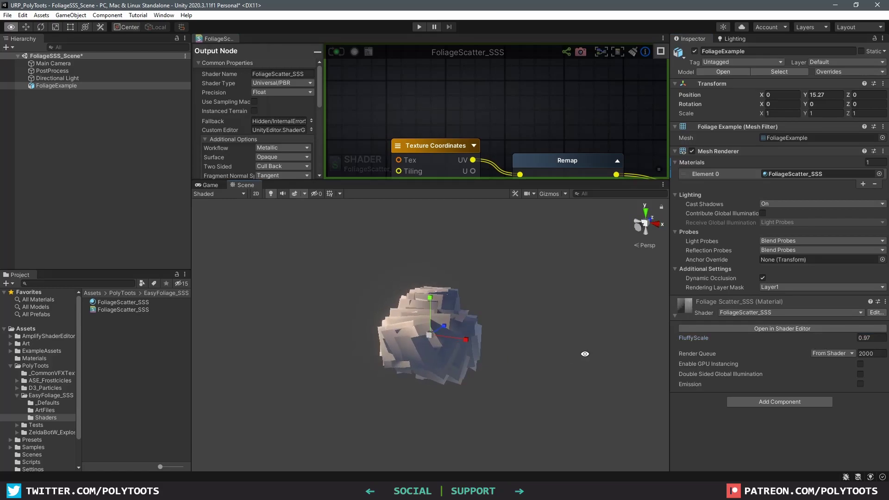
{"action": "left_click_drag", "start_coordinate": [585, 354], "coordinate": [569, 327], "text": "alt"}
Set the material's FluffyScale to 0.6 and inspect the clump's quads from several sides
{"action": "left_click_drag", "start_coordinate": [814, 339], "coordinate": [807, 357]}
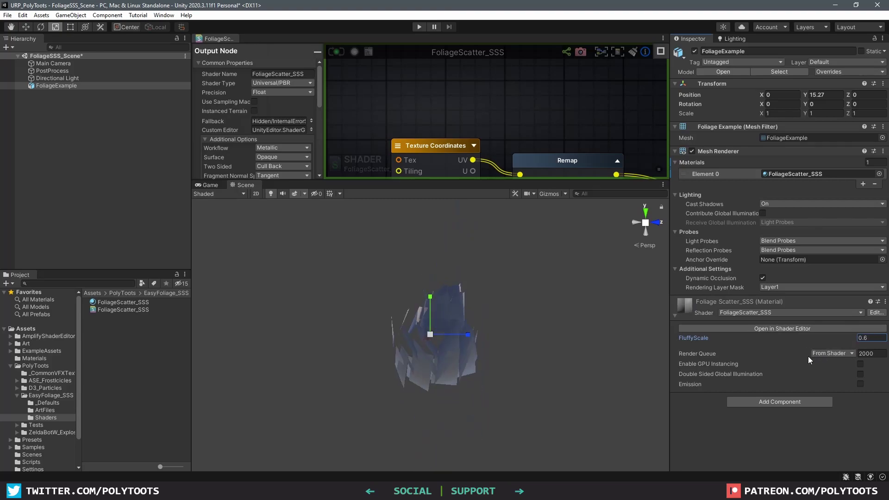
{"action": "left_click_drag", "start_coordinate": [347, 356], "coordinate": [585, 363], "text": "alt"}
{"action": "left_click", "coordinate": [843, 338]}
{"action": "left_click_drag", "start_coordinate": [449, 341], "coordinate": [537, 352], "text": "alt"}
{"action": "key", "text": "r"}
{"action": "right_click_drag", "start_coordinate": [533, 111], "coordinate": [529, 103]}
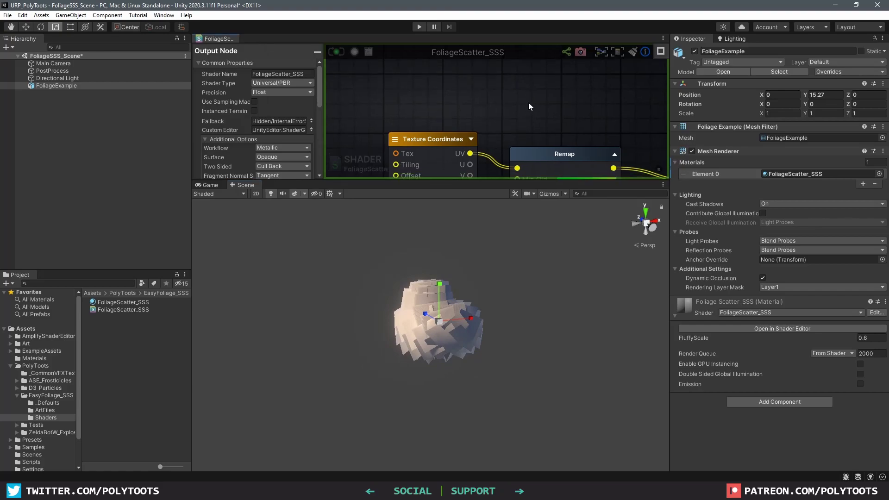
{"action": "left_click_drag", "start_coordinate": [432, 299], "coordinate": [496, 307], "text": "alt"}
{"action": "mouse_move", "coordinate": [833, 338]}
{"action": "left_mouse_down"}
{"action": "mouse_move", "coordinate": [811, 337]}
{"action": "mouse_move", "coordinate": [833, 343]}
{"action": "left_mouse_up"}
Maximize the shader graph and move the Multiply and FluffyScale nodes away from Remap to make room between them
{"action": "key", "text": "shift+space"}
{"action": "middle_click_drag", "start_coordinate": [434, 192], "coordinate": [497, 204]}
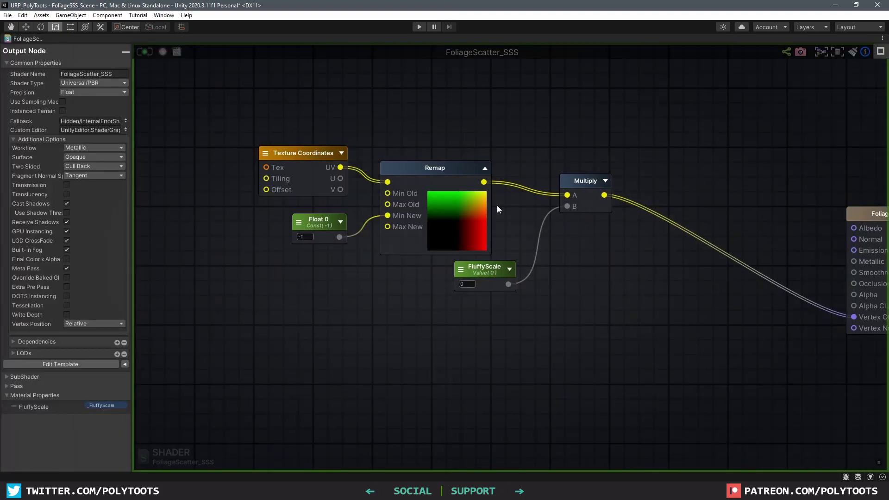
{"action": "scroll", "coordinate": [495, 206], "scroll_direction": "down", "scroll_amount": 1}
{"action": "left_click_drag", "start_coordinate": [560, 188], "coordinate": [650, 179]}
{"action": "left_click_drag", "start_coordinate": [485, 262], "coordinate": [576, 290]}
Insert a Transform Direction node between Remap and Multiply, converting from Tangent to Object space
{"action": "right_click", "coordinate": [523, 212]}
{"action": "type", "text": "transform dire"}
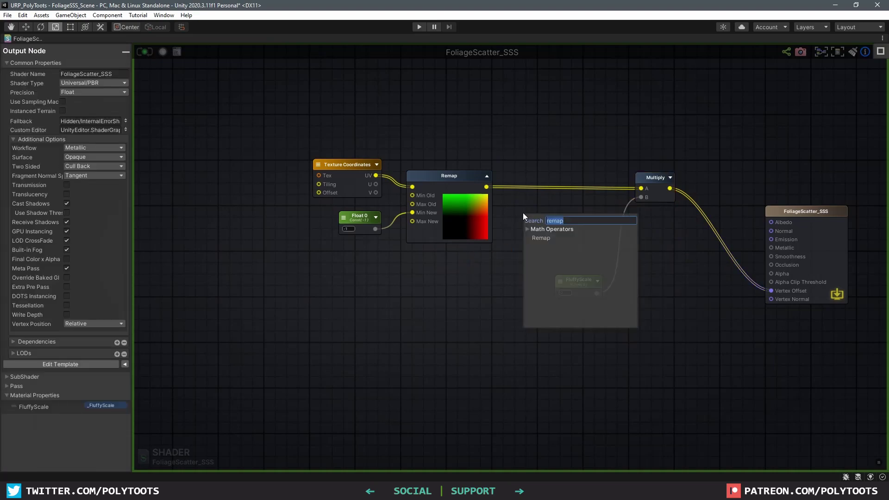
{"action": "left_click", "coordinate": [551, 237]}
{"action": "left_click_drag", "start_coordinate": [552, 224], "coordinate": [550, 181], "text": "alt"}
{"action": "left_click", "coordinate": [71, 75]}
{"action": "left_click", "coordinate": [97, 123]}
{"action": "left_click", "coordinate": [105, 87]}
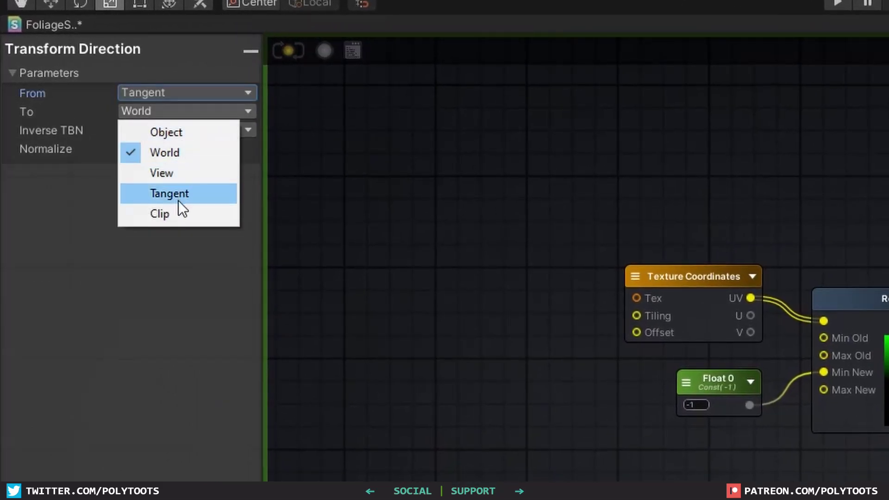
{"action": "left_click", "coordinate": [180, 132]}
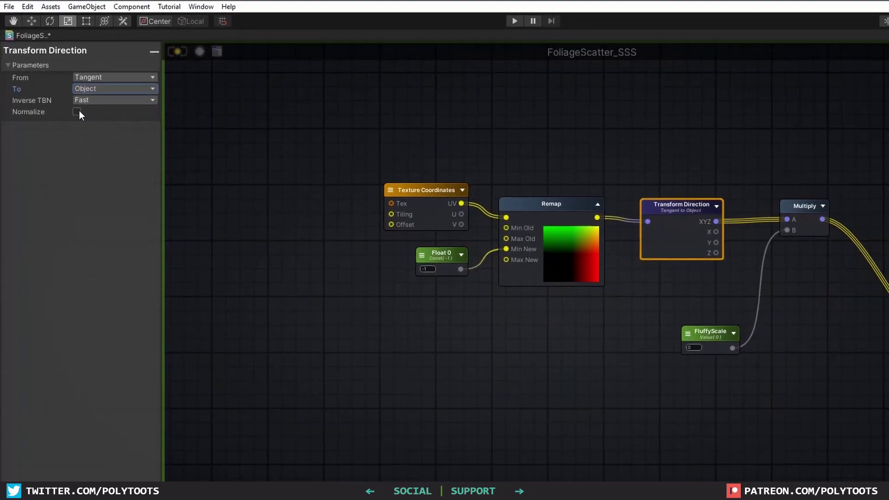
Arrange the Multiply, FluffyScale and Transform Direction nodes more compactly
{"action": "left_click", "coordinate": [656, 185]}
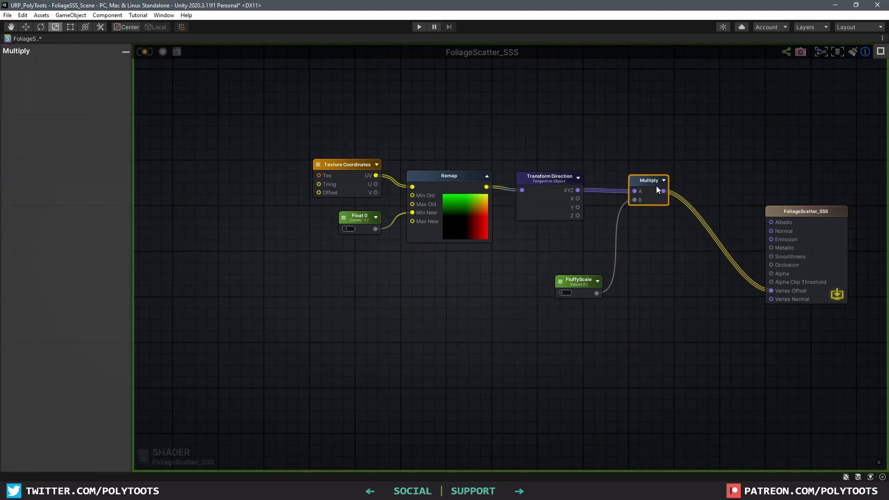
{"action": "left_click_drag", "start_coordinate": [656, 185], "coordinate": [643, 186]}
{"action": "left_click_drag", "start_coordinate": [593, 291], "coordinate": [555, 254]}
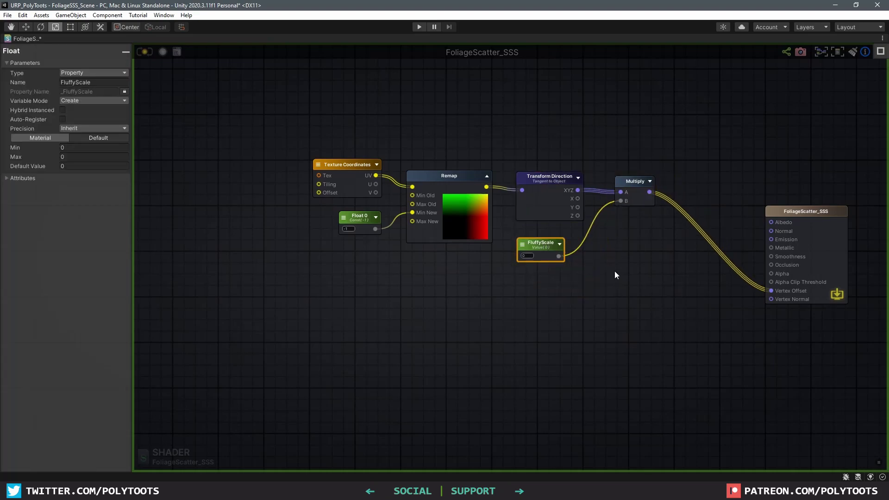
{"action": "left_click_drag", "start_coordinate": [547, 182], "coordinate": [544, 185]}
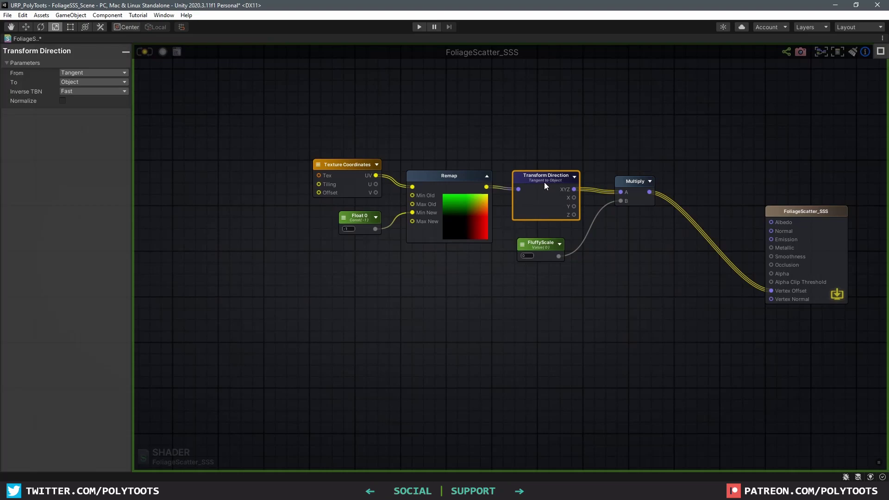
Move the whole vertex-offset node chain farther away from the output node
{"action": "left_click_drag", "start_coordinate": [661, 142], "coordinate": [272, 302]}
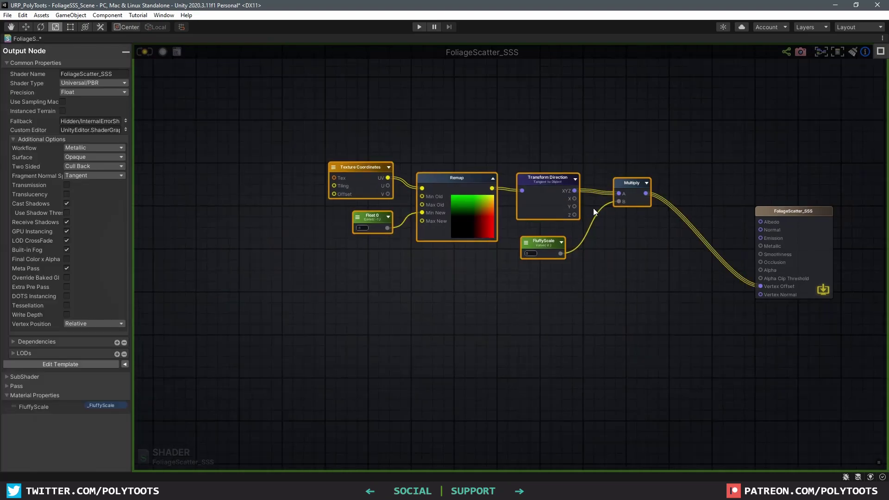
{"action": "scroll", "coordinate": [623, 186], "scroll_direction": "down", "scroll_amount": 2}
{"action": "left_click_drag", "start_coordinate": [623, 185], "coordinate": [533, 201]}
{"action": "left_click", "coordinate": [532, 271]}
Enable Normalize on the Transform Direction node, save the shader and return to the full editor layout
{"action": "left_click", "coordinate": [462, 208]}
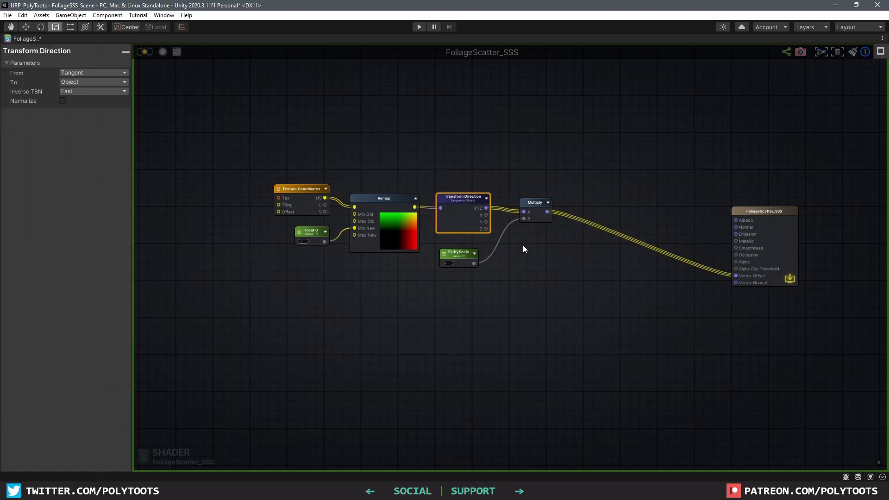
{"action": "scroll", "coordinate": [524, 243], "scroll_direction": "up", "scroll_amount": 2}
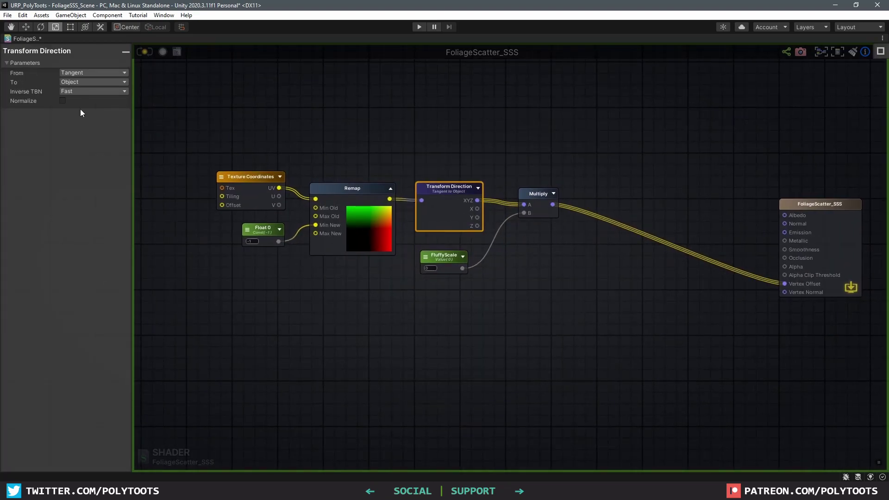
{"action": "left_click", "coordinate": [63, 101]}
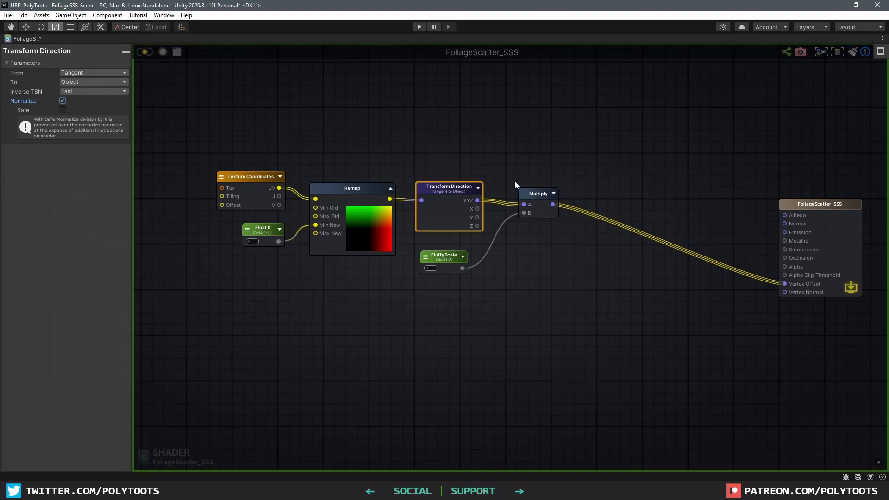
{"action": "left_click", "coordinate": [145, 49]}
{"action": "left_click", "coordinate": [374, 115]}
{"action": "key", "text": "shift+space"}
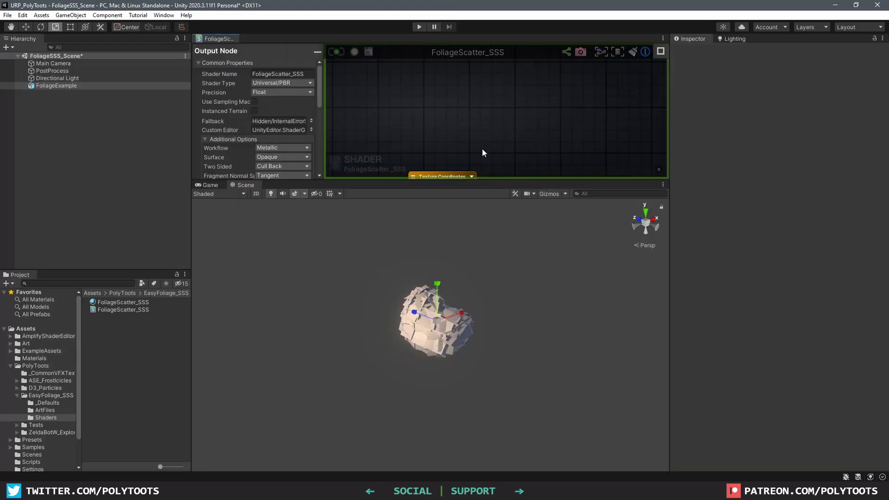
Set the FluffyScale of FoliageExample's material to 0.91 and inspect the quads around the clump
{"action": "left_click_drag", "start_coordinate": [402, 365], "coordinate": [522, 352], "text": "alt"}
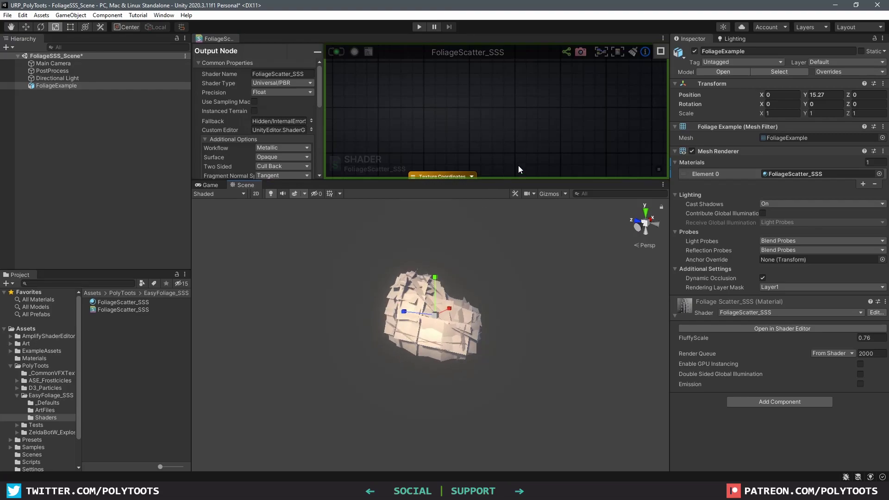
{"action": "mouse_move", "coordinate": [818, 337]}
{"action": "left_mouse_down"}
{"action": "mouse_move", "coordinate": [840, 337]}
{"action": "mouse_move", "coordinate": [799, 340]}
{"action": "mouse_move", "coordinate": [820, 338]}
{"action": "left_mouse_up"}
{"action": "middle_click_drag", "start_coordinate": [523, 162], "coordinate": [521, 128]}
{"action": "scroll", "coordinate": [520, 128], "scroll_direction": "down", "scroll_amount": 2}
{"action": "scroll", "coordinate": [527, 143], "scroll_direction": "down", "scroll_amount": 5}
{"action": "middle_click_drag", "start_coordinate": [560, 162], "coordinate": [521, 149]}
{"action": "scroll", "coordinate": [499, 116], "scroll_direction": "up", "scroll_amount": 4}
{"action": "scroll", "coordinate": [526, 145], "scroll_direction": "up", "scroll_amount": 1}
{"action": "scroll", "coordinate": [525, 146], "scroll_direction": "up", "scroll_amount": 1}
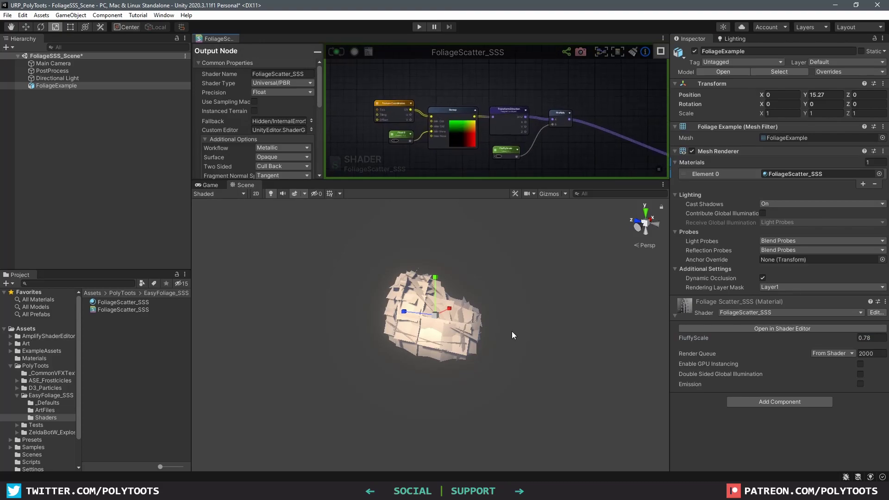
{"action": "left_click_drag", "start_coordinate": [824, 343], "coordinate": [790, 358]}
{"action": "left_click_drag", "start_coordinate": [315, 306], "coordinate": [451, 354], "text": "alt"}
Rotate FoliageExample freely to test its quads, and reset its rotation to 0 on all three axes
{"action": "key", "text": "e"}
{"action": "left_click_drag", "start_coordinate": [521, 365], "coordinate": [519, 325], "text": "alt"}
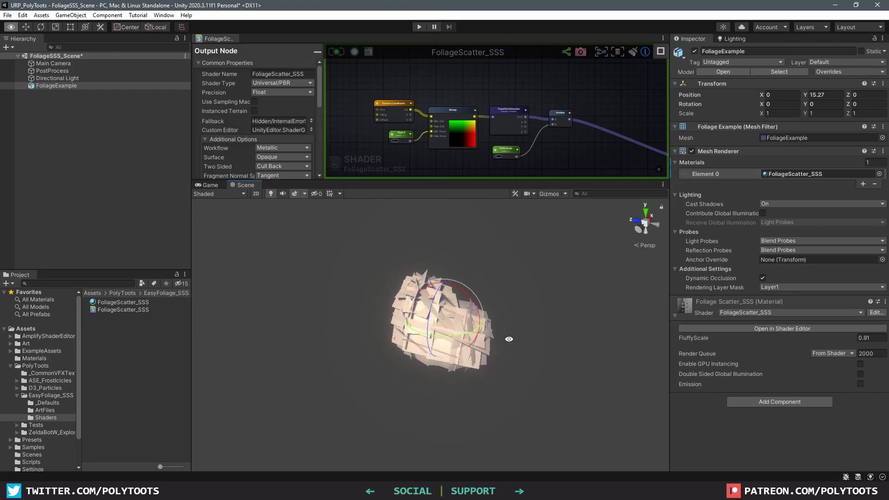
{"action": "left_click_drag", "start_coordinate": [445, 316], "coordinate": [522, 248]}
{"action": "left_click", "coordinate": [773, 103]}
{"action": "type", "text": "0"}
{"action": "key", "text": "Tab"}
{"action": "type", "text": "0"}
{"action": "key", "text": "Tab"}
{"action": "type", "text": "0"}
{"action": "key", "text": "Tab"}
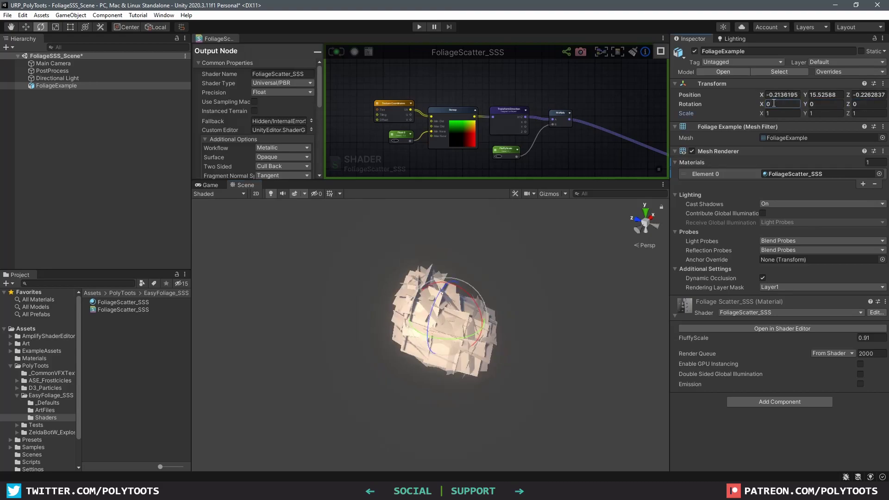
Maximize the shader graph, register the Multiply output as a local variable and name it QuadScatter
{"action": "key", "text": "shift+space"}
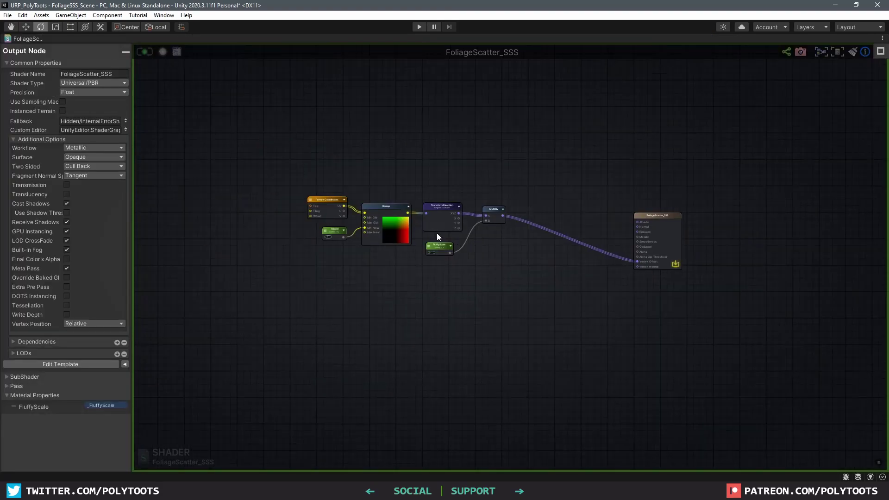
{"action": "scroll", "coordinate": [523, 243], "scroll_direction": "up", "scroll_amount": 3}
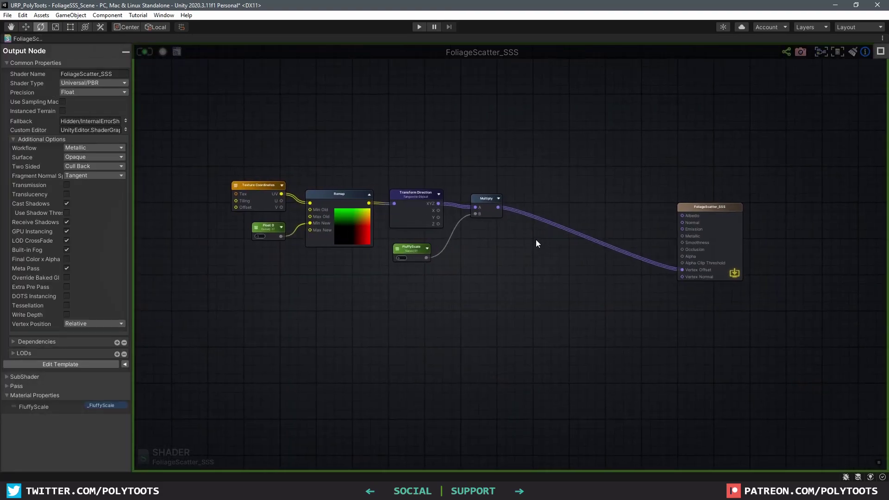
{"action": "key", "text": "r"}
{"action": "left_click", "coordinate": [541, 183]}
{"action": "left_click_drag", "start_coordinate": [499, 209], "coordinate": [545, 196]}
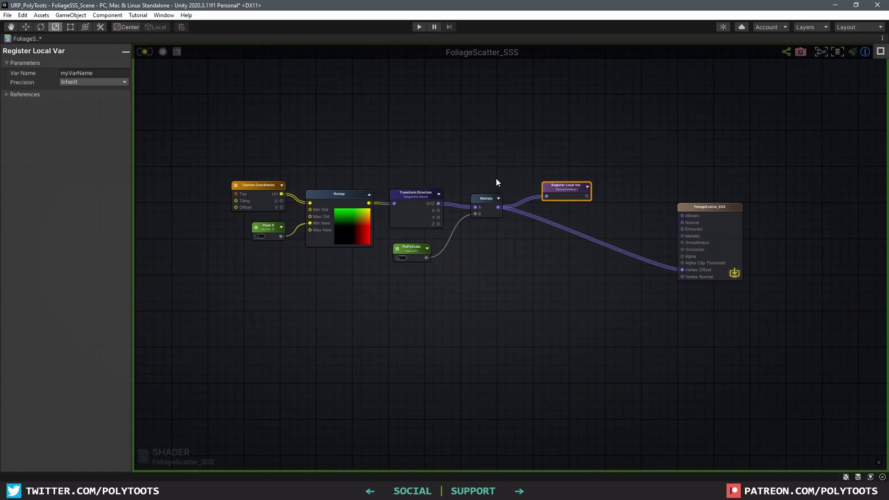
{"action": "left_click", "coordinate": [126, 74]}
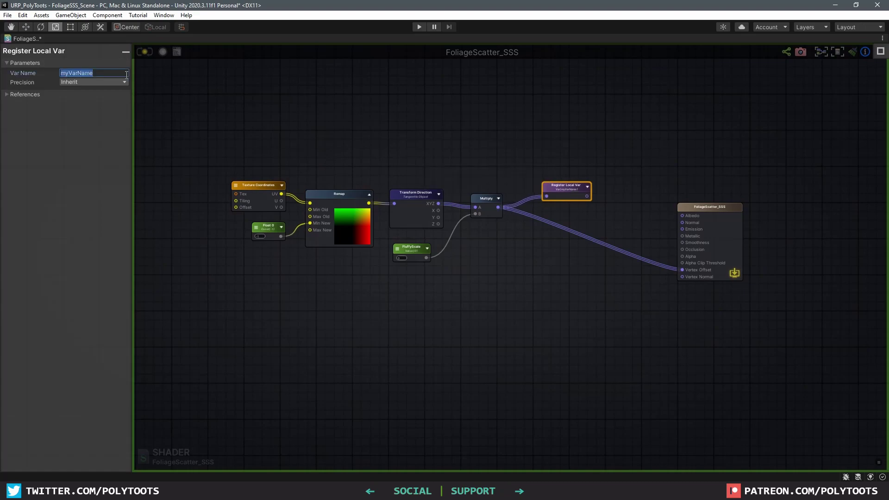
{"action": "type", "text": "QuadScatter"}
Enclose the vertex-offset nodes in a comment frame titled QuadScatter and move the frame up away from the output node
{"action": "left_click_drag", "start_coordinate": [183, 132], "coordinate": [571, 307]}
{"action": "type", "text": "c"}
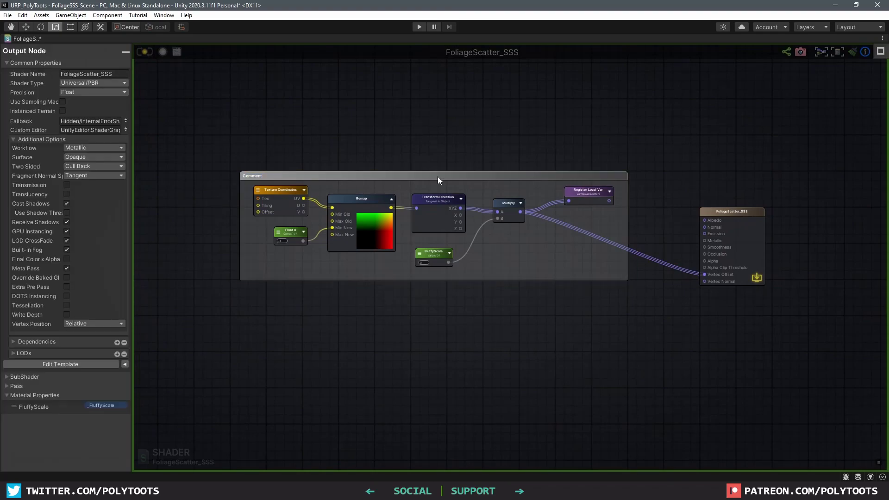
{"action": "type", "text": "QuadScatter"}
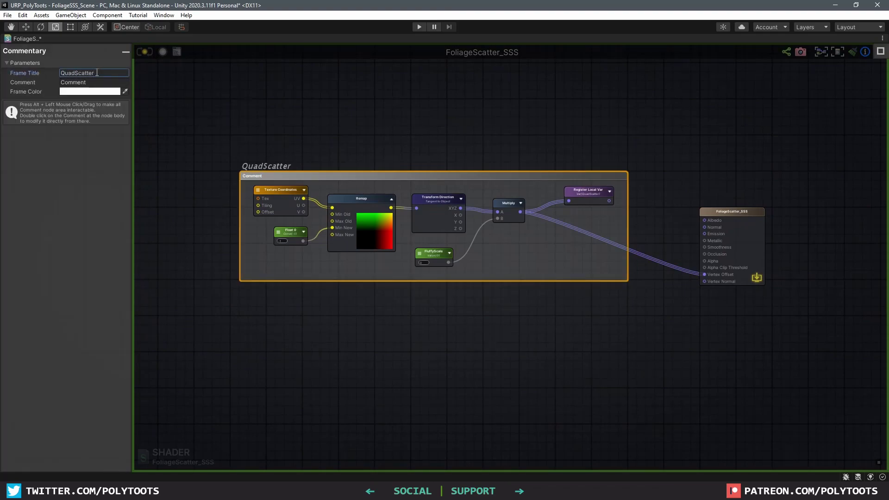
{"action": "scroll", "coordinate": [521, 226], "scroll_direction": "down", "scroll_amount": 1}
{"action": "left_click_drag", "start_coordinate": [583, 257], "coordinate": [420, 129], "text": "alt"}
Add a Get Local Var node referencing QuadScatter and connect it to the output node's Vertex Offset
{"action": "scroll", "coordinate": [574, 255], "scroll_direction": "up", "scroll_amount": 1}
{"action": "scroll", "coordinate": [613, 253], "scroll_direction": "up", "scroll_amount": 1}
{"action": "middle_click_drag", "start_coordinate": [616, 246], "coordinate": [580, 233]}
{"action": "left_click", "coordinate": [579, 233]}
{"action": "key", "text": "g"}
{"action": "left_click", "coordinate": [617, 237]}
{"action": "left_click", "coordinate": [593, 246]}
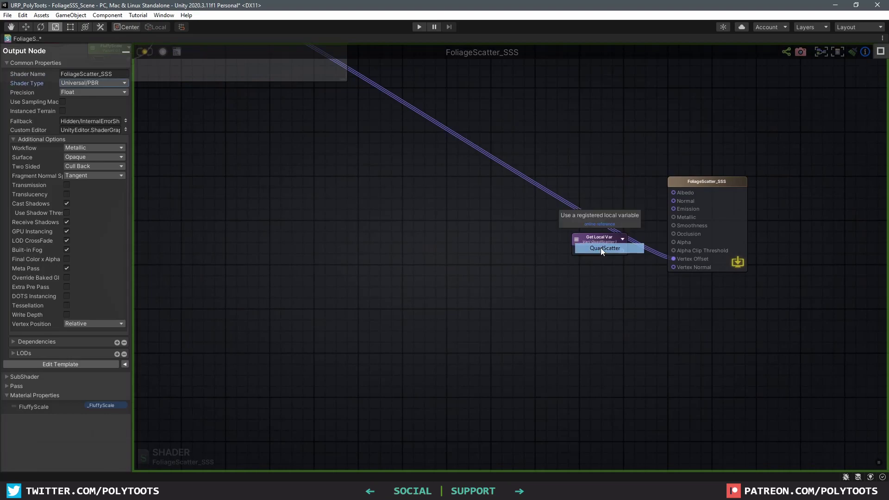
{"action": "mouse_move", "coordinate": [622, 250]}
{"action": "left_mouse_down"}
{"action": "mouse_move", "coordinate": [674, 258]}
{"action": "mouse_move", "coordinate": [616, 248]}
{"action": "left_mouse_up"}
{"action": "middle_click_drag", "start_coordinate": [486, 239], "coordinate": [578, 255]}
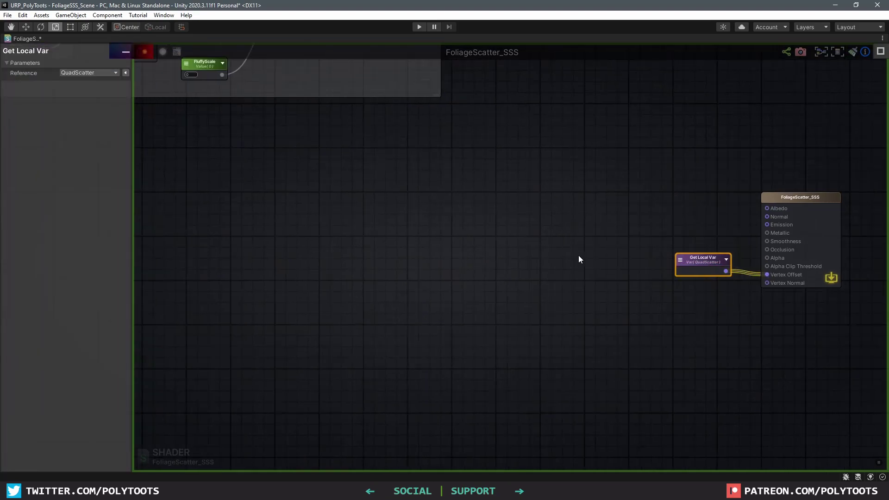
{"action": "left_click", "coordinate": [576, 254]}
{"action": "scroll", "coordinate": [551, 251], "scroll_direction": "down", "scroll_amount": 3}
{"action": "scroll", "coordinate": [471, 227], "scroll_direction": "down", "scroll_amount": 1}
{"action": "scroll", "coordinate": [468, 235], "scroll_direction": "up", "scroll_amount": 3}
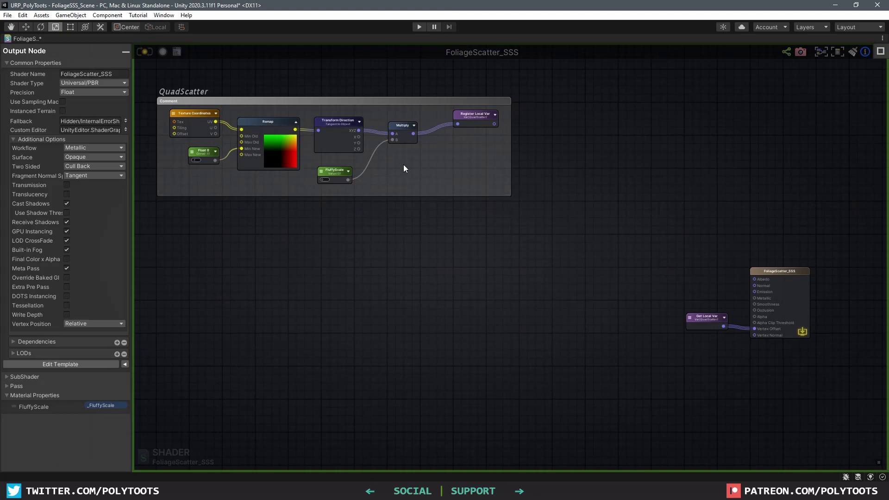
Return to the full editor layout and enable the Skybox in the scene view
{"action": "key", "text": "shift+space"}
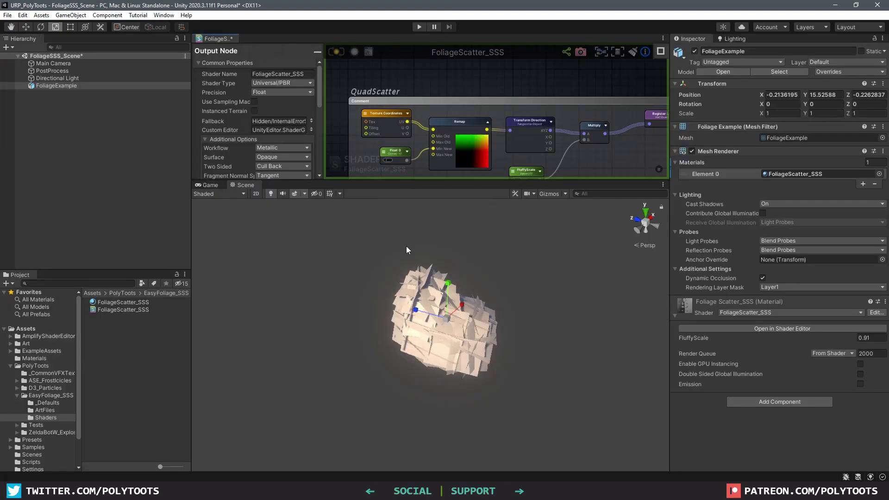
{"action": "left_click", "coordinate": [304, 193]}
{"action": "left_click", "coordinate": [308, 204]}
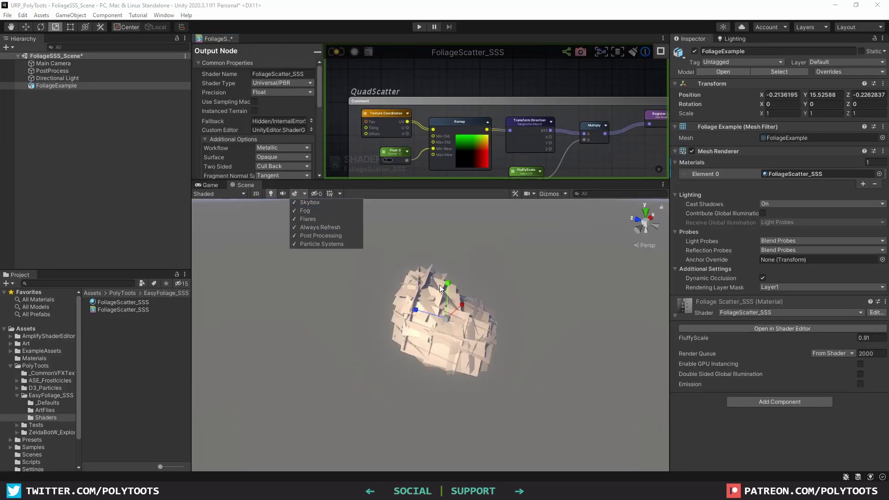
{"action": "middle_click_drag", "start_coordinate": [442, 317], "coordinate": [435, 356]}
{"action": "right_click_drag", "start_coordinate": [435, 356], "coordinate": [430, 355], "text": "alt"}
{"action": "left_click_drag", "start_coordinate": [430, 355], "coordinate": [472, 318], "text": "alt"}
Maximize the shader graph and add a World Space Light Dir node in the empty area below the QuadScatter frame
{"action": "key", "text": "shift+space"}
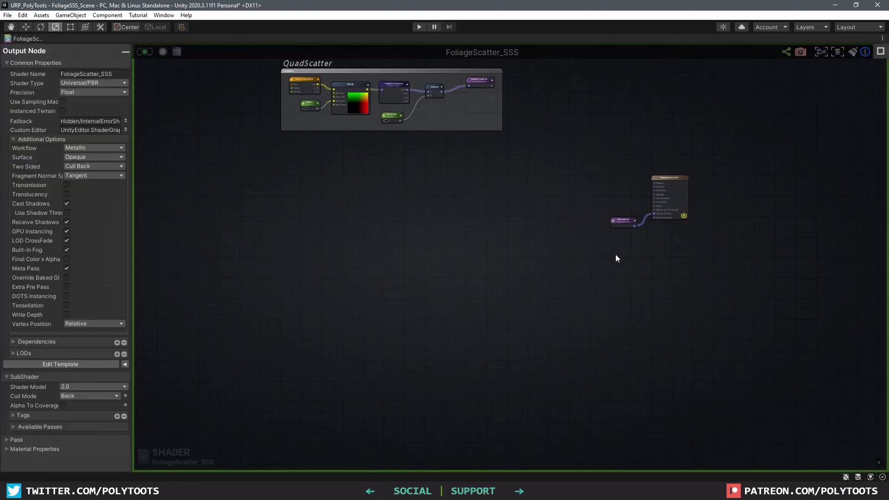
{"action": "scroll", "coordinate": [452, 241], "scroll_direction": "up", "scroll_amount": 3}
{"action": "right_click", "coordinate": [421, 210]}
{"action": "type", "text": "world space li"}
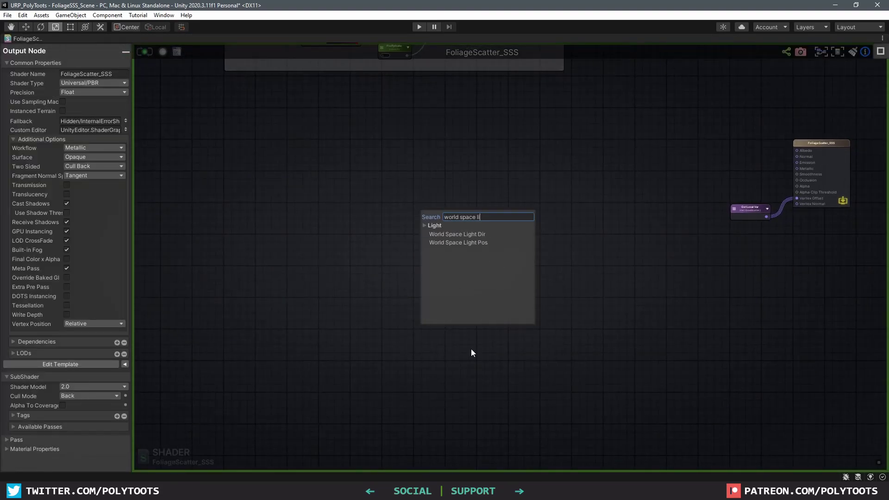
{"action": "left_click", "coordinate": [456, 234]}
{"action": "left_click_drag", "start_coordinate": [439, 217], "coordinate": [309, 209]}
{"action": "scroll", "coordinate": [242, 193], "scroll_direction": "up", "scroll_amount": 3}
Add a Dot node and a View Dir node, connecting View Dir's XYZ to Dot's A input
{"action": "left_click", "coordinate": [503, 258]}
{"action": "key", "text": "period"}
{"action": "left_click", "coordinate": [515, 218]}
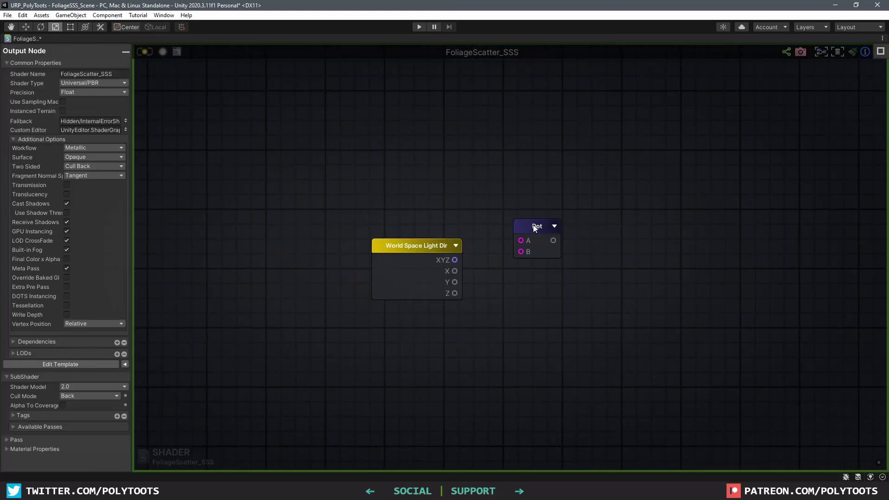
{"action": "left_click_drag", "start_coordinate": [521, 223], "coordinate": [508, 177]}
{"action": "right_click", "coordinate": [385, 171]}
{"action": "type", "text": "view dir"}
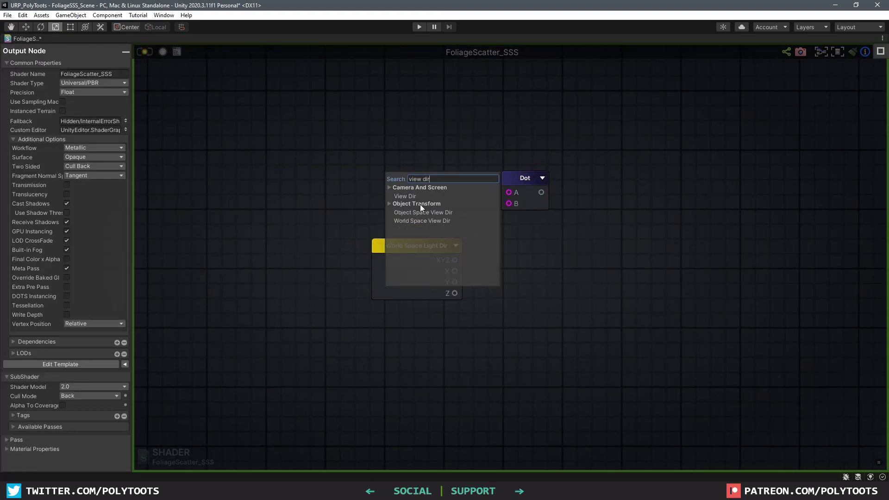
{"action": "left_click", "coordinate": [407, 195]}
{"action": "left_click_drag", "start_coordinate": [431, 171], "coordinate": [496, 204]}
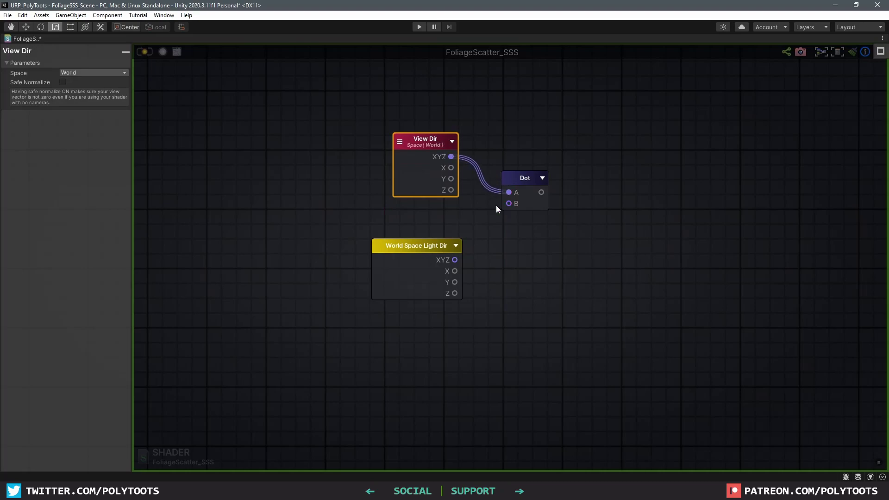
Connect World Space Light Dir's XYZ to Dot's B input and arrange the nodes closer together
{"action": "left_click_drag", "start_coordinate": [454, 261], "coordinate": [508, 204]}
{"action": "left_click_drag", "start_coordinate": [440, 245], "coordinate": [443, 222]}
{"action": "left_click_drag", "start_coordinate": [518, 179], "coordinate": [520, 180]}
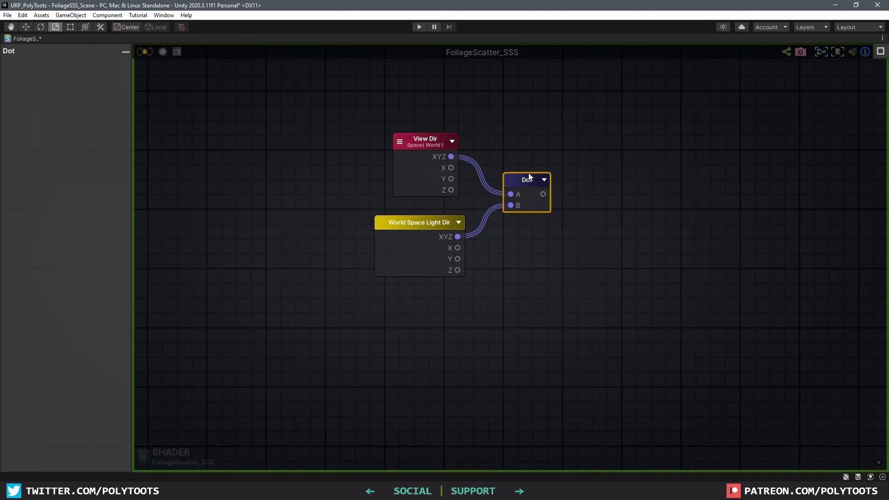
{"action": "left_click", "coordinate": [559, 200]}
{"action": "middle_click_drag", "start_coordinate": [541, 203], "coordinate": [535, 203]}
Add a Saturate node after Dot and register its output as a local variable named PsuedoSSS
{"action": "scroll", "coordinate": [509, 216], "scroll_direction": "down", "scroll_amount": 2}
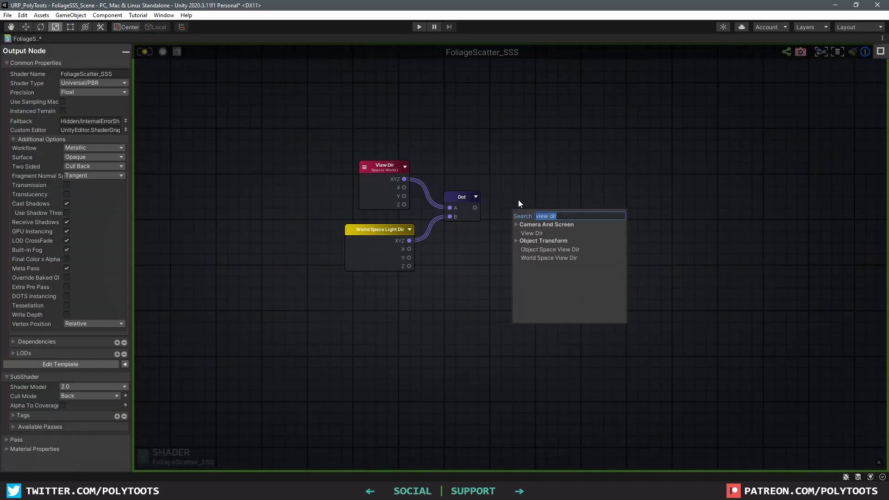
{"action": "left_click", "coordinate": [531, 225]}
{"action": "left_click_drag", "start_coordinate": [474, 207], "coordinate": [577, 215]}
{"action": "type", "text": "regist"}
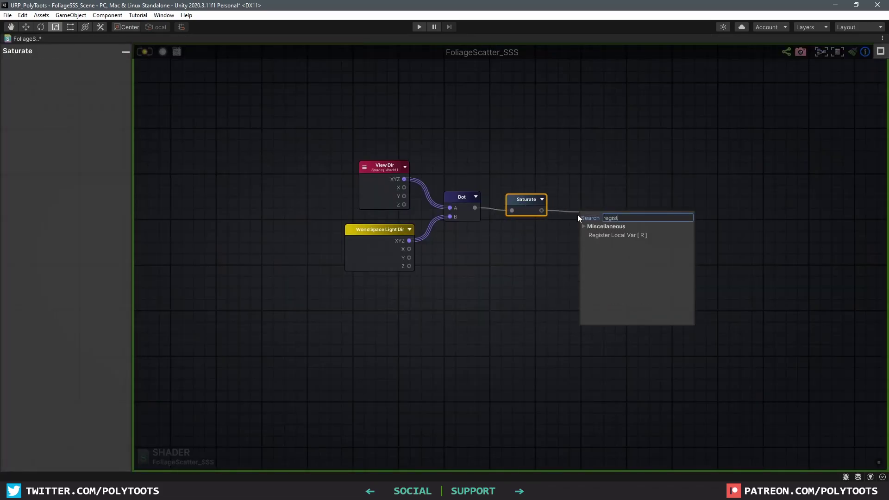
{"action": "key", "text": "Return"}
{"action": "left_click", "coordinate": [105, 75]}
{"action": "type", "text": "PsuedoSSS"}
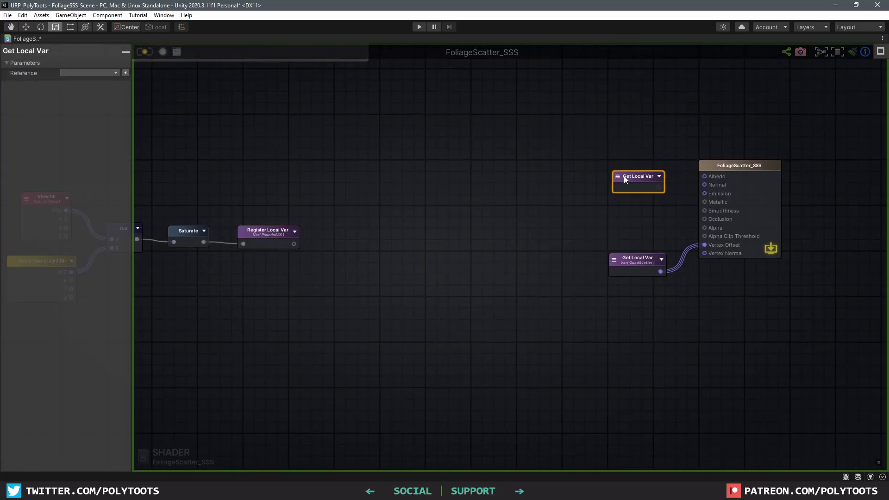
Set the new Get Local Var node's reference to PsuedoSSS and inspect the foliage clump from several sides
{"action": "left_click", "coordinate": [644, 186]}
{"action": "left_click", "coordinate": [651, 187]}
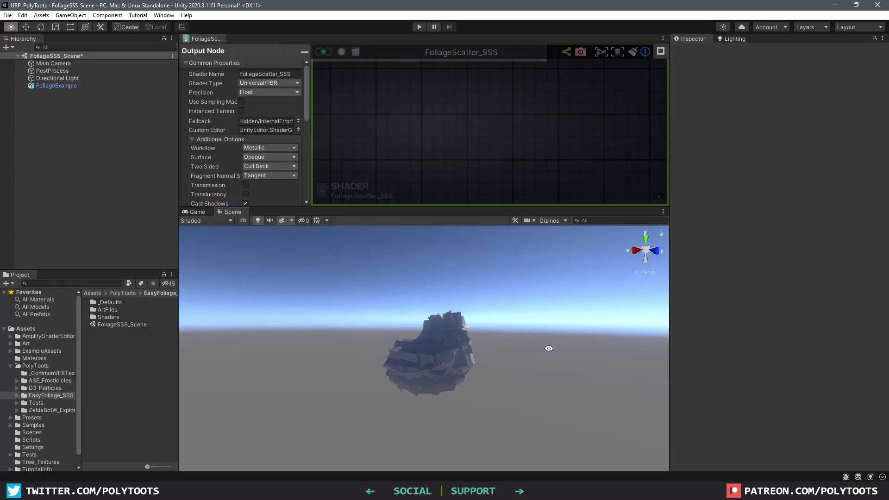
{"action": "left_click_drag", "start_coordinate": [546, 349], "coordinate": [452, 311], "text": "alt"}
{"action": "left_click_drag", "start_coordinate": [642, 301], "coordinate": [419, 371], "text": "alt"}
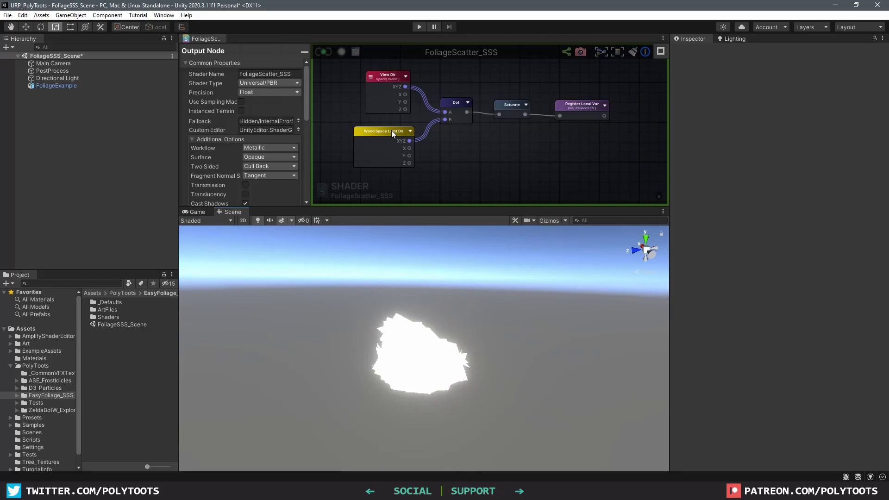
Insert a Negate node between World Space Light Dir and Dot, save the shader and check the clump against the light
{"action": "left_click_drag", "start_coordinate": [391, 130], "coordinate": [336, 143]}
{"action": "middle_click_drag", "start_coordinate": [423, 160], "coordinate": [465, 144]}
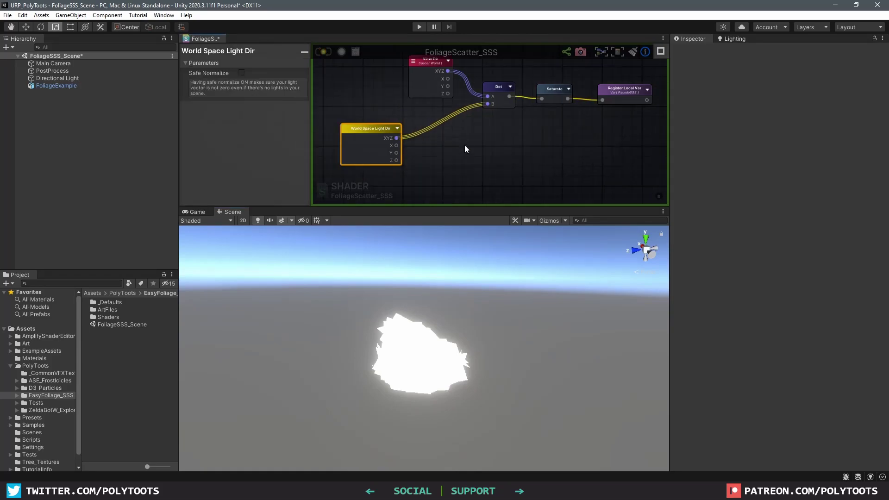
{"action": "left_click", "coordinate": [466, 144]}
{"action": "right_click", "coordinate": [466, 144]}
{"action": "type", "text": "neg"}
{"action": "left_click", "coordinate": [483, 104]}
{"action": "left_click_drag", "start_coordinate": [474, 153], "coordinate": [438, 129]}
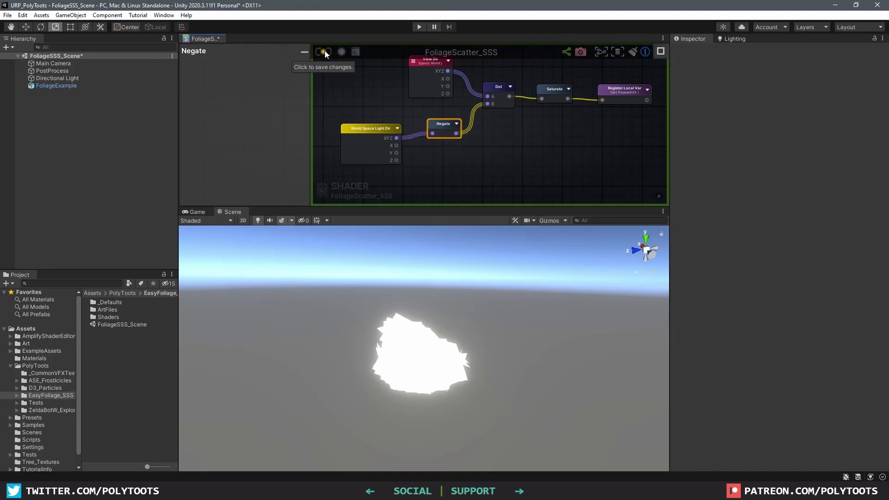
{"action": "left_click", "coordinate": [323, 51]}
{"action": "left_click_drag", "start_coordinate": [533, 329], "coordinate": [495, 322], "text": "alt"}
Insert a Multiply node between World Space Light Dir and Negate, moving the light node to make room
{"action": "left_click_drag", "start_coordinate": [376, 129], "coordinate": [316, 124]}
{"action": "middle_click_drag", "start_coordinate": [375, 144], "coordinate": [433, 142]}
{"action": "left_click", "coordinate": [432, 143]}
{"action": "left_click", "coordinate": [433, 133]}
{"action": "left_click_drag", "start_coordinate": [379, 124], "coordinate": [386, 118]}
Add a Float property node named SSS Size and connect it to the B input of the Multiply node after World Space Light Dir
{"action": "middle_click_drag", "start_coordinate": [423, 138], "coordinate": [440, 119]}
{"action": "key", "text": "1"}
{"action": "left_click", "coordinate": [395, 142]}
{"action": "left_click", "coordinate": [398, 147]}
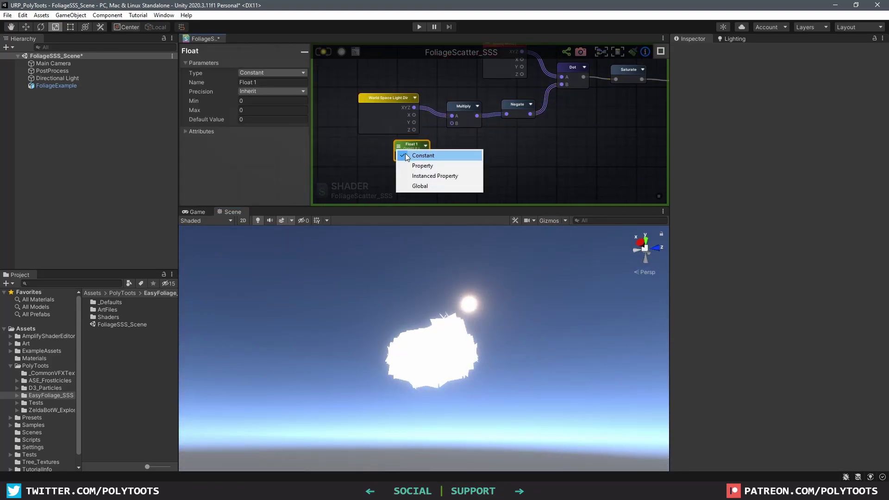
{"action": "left_click", "coordinate": [411, 166]}
{"action": "double_click", "coordinate": [415, 149]}
{"action": "type", "text": "SSS Si"}
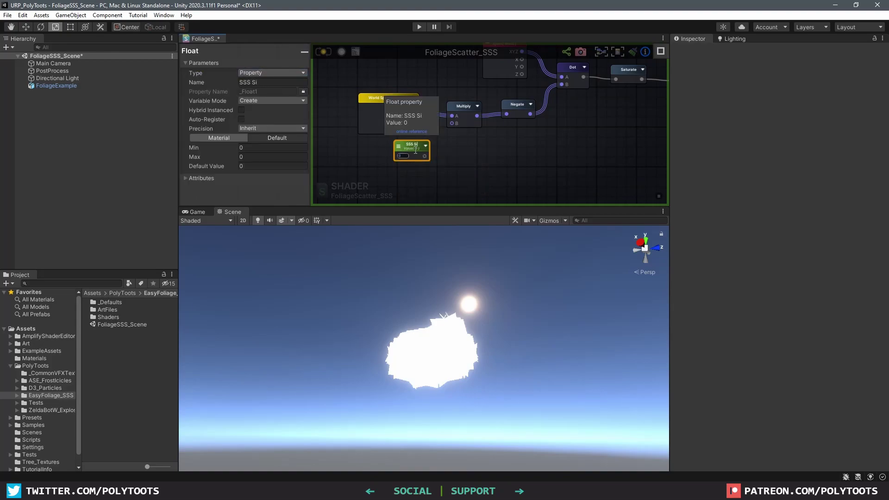
{"action": "type", "text": "ze"}
{"action": "left_click_drag", "start_coordinate": [425, 156], "coordinate": [452, 123]}
{"action": "left_click", "coordinate": [476, 148]}
Save the shader and set SSS Size to about 0.43 on the FoliageScatter_SSS material
{"action": "key", "text": "ctrl+s"}
{"action": "left_click", "coordinate": [430, 345]}
{"action": "left_click", "coordinate": [768, 172]}
{"action": "left_click", "coordinate": [123, 302]}
{"action": "left_click_drag", "start_coordinate": [845, 101], "coordinate": [797, 118]}
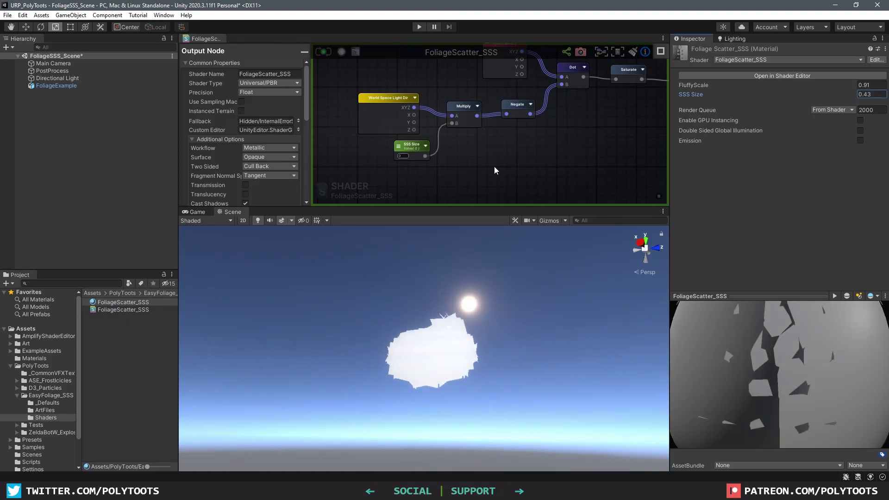
Disconnect the Multiply node from World Space Light Dir and Negate, and move Multiply with SSS Size clear of the light node
{"action": "key", "text": "shift+space"}
{"action": "middle_click_drag", "start_coordinate": [352, 174], "coordinate": [476, 252]}
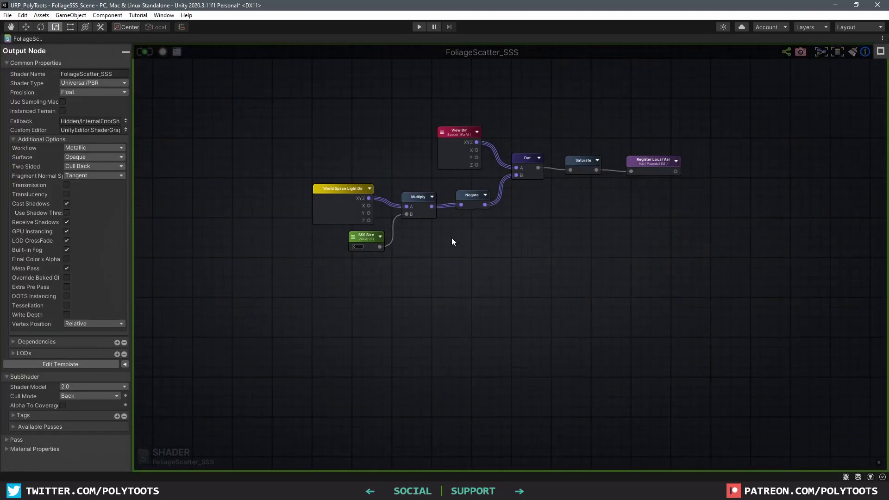
{"action": "middle_click_drag", "start_coordinate": [402, 229], "coordinate": [443, 230]}
{"action": "key", "text": "alt"}
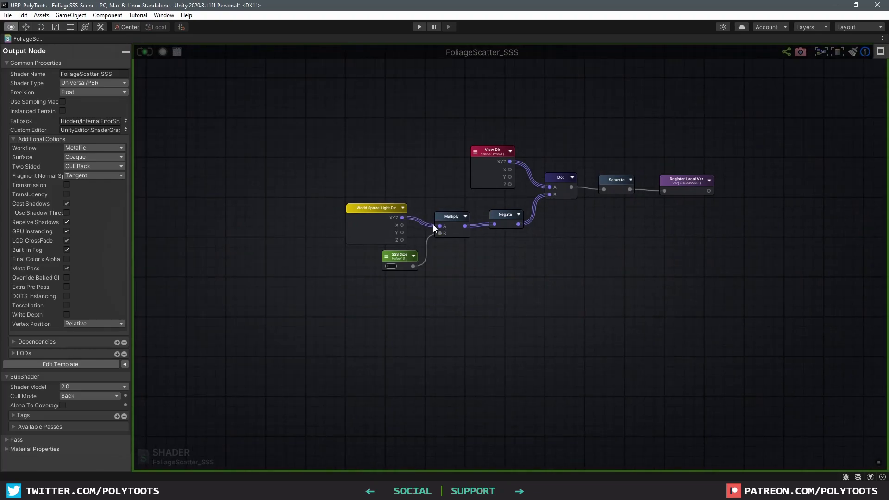
{"action": "left_click", "coordinate": [439, 227], "text": "alt"}
{"action": "left_click_drag", "start_coordinate": [383, 207], "coordinate": [382, 162]}
{"action": "left_click", "coordinate": [494, 225], "text": "alt"}
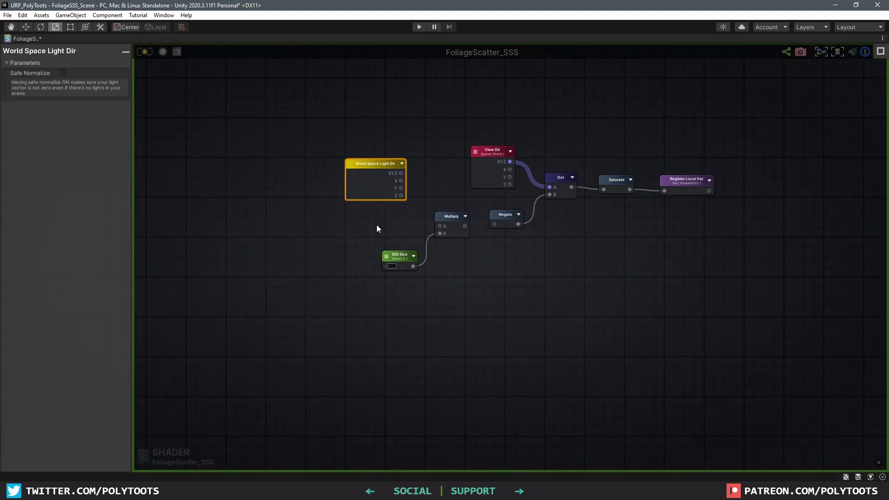
{"action": "left_click_drag", "start_coordinate": [376, 225], "coordinate": [449, 269]}
{"action": "left_click_drag", "start_coordinate": [451, 223], "coordinate": [433, 270]}
Add a Transform Direction node and connect its XYZ output to the A input of Multiply
{"action": "scroll", "coordinate": [464, 272], "scroll_direction": "up", "scroll_amount": 2}
{"action": "middle_click_drag", "start_coordinate": [464, 271], "coordinate": [567, 277]}
{"action": "right_click", "coordinate": [418, 235]}
{"action": "type", "text": "transform dire"}
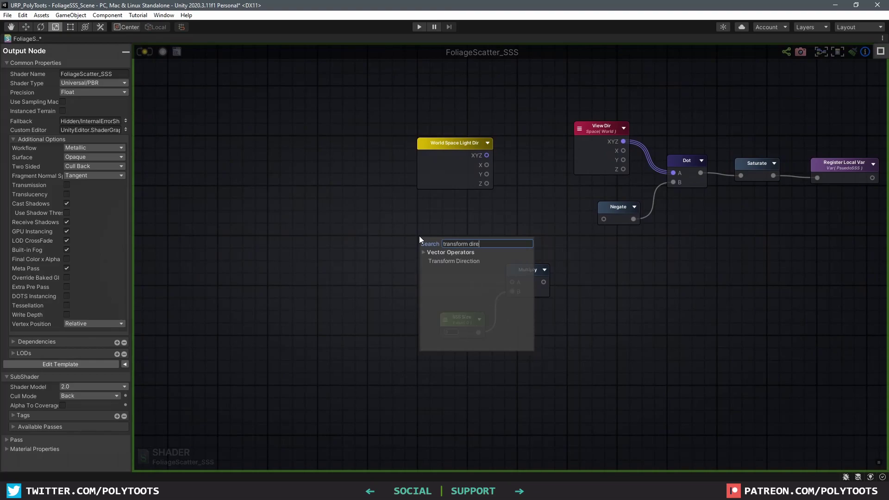
{"action": "key", "text": "Return"}
{"action": "left_click_drag", "start_coordinate": [438, 241], "coordinate": [438, 242]}
{"action": "left_click_drag", "start_coordinate": [473, 252], "coordinate": [513, 283]}
Add an Add node that sums World Space Light Dir and Multiply, and feed its result into Negate
{"action": "key", "text": "a"}
{"action": "left_click", "coordinate": [540, 211]}
{"action": "left_click_drag", "start_coordinate": [486, 156], "coordinate": [546, 238]}
{"action": "left_click_drag", "start_coordinate": [378, 224], "coordinate": [521, 320]}
{"action": "left_click_drag", "start_coordinate": [522, 289], "coordinate": [480, 266]}
{"action": "left_click", "coordinate": [499, 218]}
{"action": "left_click_drag", "start_coordinate": [573, 228], "coordinate": [604, 219]}
Add a Vertex Position node and connect it to the Transform Direction input
{"action": "middle_click_drag", "start_coordinate": [272, 225], "coordinate": [365, 221]}
{"action": "right_click", "coordinate": [365, 220]}
{"action": "type", "text": "vertex pos"}
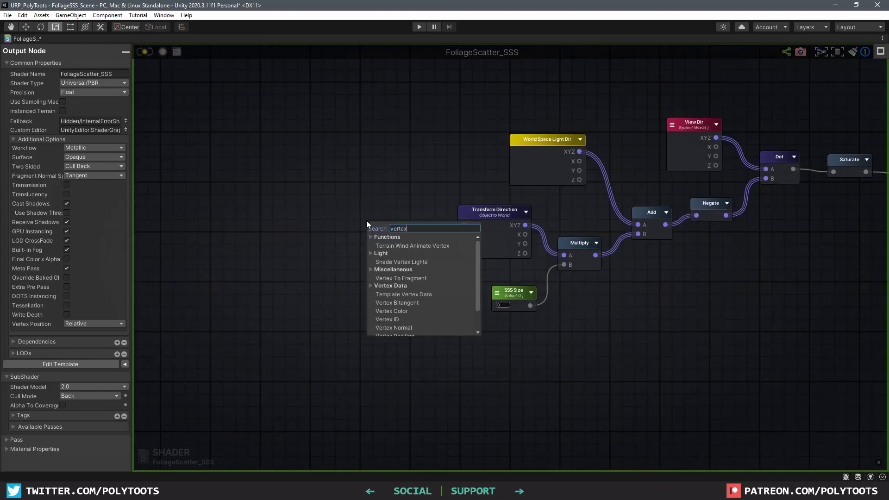
{"action": "key", "text": "Return"}
{"action": "mouse_move", "coordinate": [422, 239]}
{"action": "left_mouse_down"}
{"action": "mouse_move", "coordinate": [464, 225]}
{"action": "mouse_move", "coordinate": [417, 225]}
{"action": "left_mouse_up"}
Tidy the layout of the SSS Size, Add, World Space Light Dir and Register Local Var nodes
{"action": "middle_click_drag", "start_coordinate": [634, 239], "coordinate": [538, 244]}
{"action": "left_click_drag", "start_coordinate": [422, 298], "coordinate": [412, 279]}
{"action": "left_click_drag", "start_coordinate": [479, 243], "coordinate": [475, 237]}
{"action": "left_click_drag", "start_coordinate": [465, 151], "coordinate": [479, 155]}
{"action": "scroll", "coordinate": [502, 225], "scroll_direction": "down", "scroll_amount": 2}
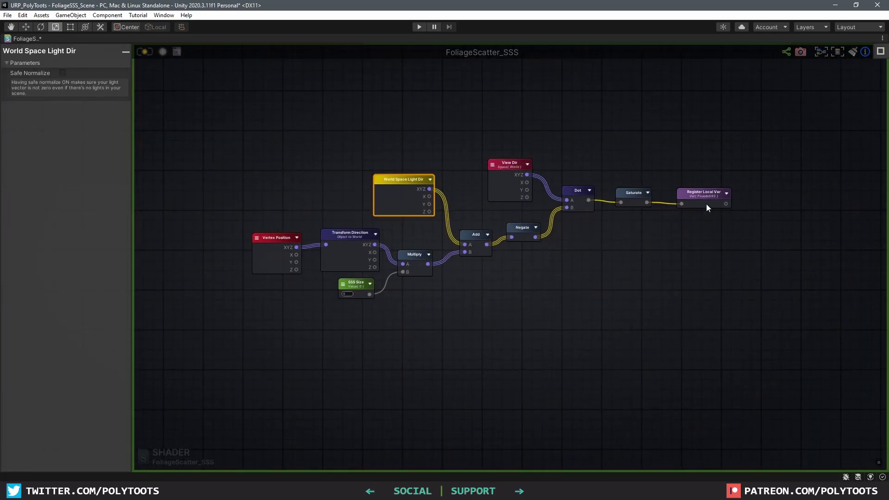
{"action": "left_click_drag", "start_coordinate": [706, 205], "coordinate": [703, 198]}
Save the shader and set the material's SSS Size to 0.71 while inspecting the foliage clump against the light
{"action": "left_click", "coordinate": [656, 250]}
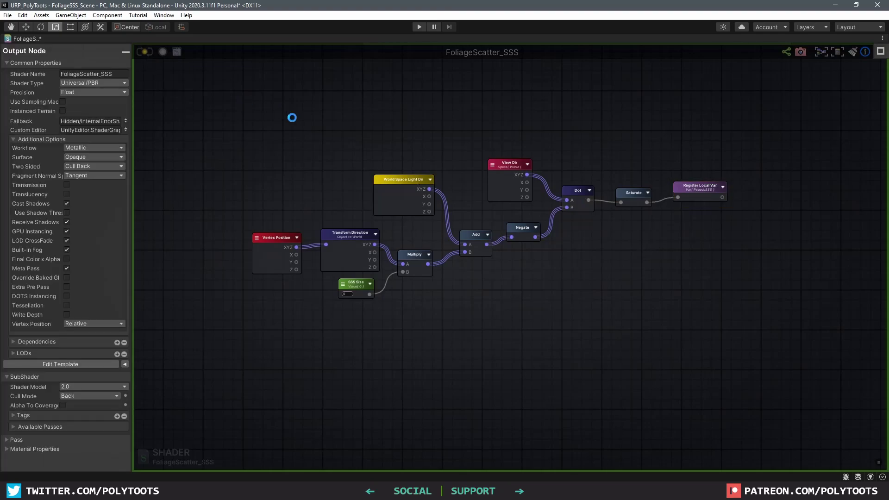
{"action": "key", "text": "shift+space"}
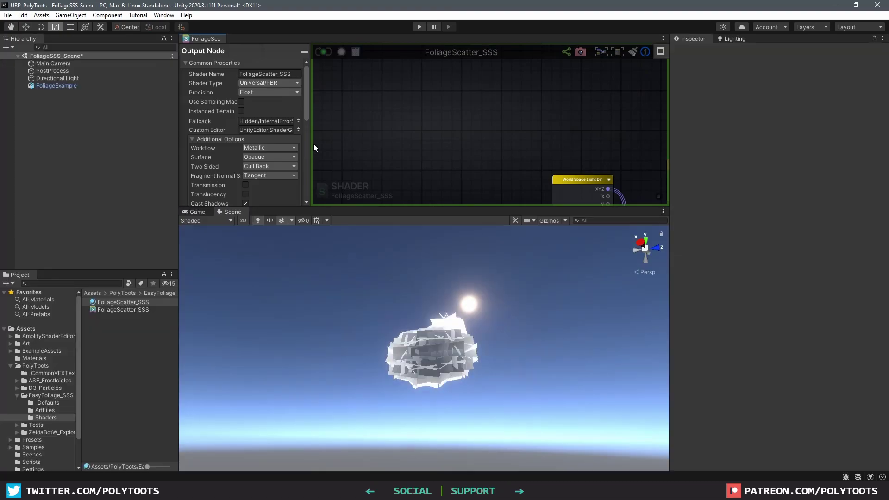
{"action": "mouse_move", "coordinate": [446, 321]}
{"action": "left_mouse_down", "text": "alt"}
{"action": "mouse_move", "coordinate": [456, 354]}
{"action": "mouse_move", "coordinate": [456, 313]}
{"action": "left_mouse_up", "text": "alt"}
{"action": "mouse_move", "coordinate": [850, 97]}
{"action": "left_mouse_down", "text": "alt"}
{"action": "mouse_move", "coordinate": [824, 99]}
{"action": "mouse_move", "coordinate": [861, 108]}
{"action": "left_mouse_up", "text": "alt"}
{"action": "left_click_drag", "start_coordinate": [511, 376], "coordinate": [537, 324], "text": "alt"}
{"action": "mouse_move", "coordinate": [845, 96]}
{"action": "left_mouse_down"}
{"action": "mouse_move", "coordinate": [834, 97]}
{"action": "mouse_move", "coordinate": [845, 95]}
{"action": "left_mouse_up"}
Enlarge the shader graph area and move the PsuedoSSS Register Local Var node away from Saturate to make room
{"action": "left_click_drag", "start_coordinate": [491, 207], "coordinate": [484, 249]}
{"action": "scroll", "coordinate": [476, 217], "scroll_direction": "down", "scroll_amount": 5}
{"action": "middle_click_drag", "start_coordinate": [616, 222], "coordinate": [517, 174]}
{"action": "scroll", "coordinate": [517, 174], "scroll_direction": "up", "scroll_amount": 2}
{"action": "scroll", "coordinate": [576, 170], "scroll_direction": "up", "scroll_amount": 3}
{"action": "middle_click_drag", "start_coordinate": [576, 171], "coordinate": [464, 189]}
{"action": "left_click_drag", "start_coordinate": [460, 123], "coordinate": [568, 120]}
Add a Color property node named SSS Color below the Saturate node
{"action": "middle_click_drag", "start_coordinate": [567, 120], "coordinate": [617, 111]}
{"action": "key", "text": "5"}
{"action": "left_click", "coordinate": [462, 168]}
{"action": "double_click", "coordinate": [490, 163]}
{"action": "type", "text": "SSS Co"}
{"action": "left_click", "coordinate": [457, 164]}
{"action": "left_click", "coordinate": [478, 183]}
{"action": "left_click_drag", "start_coordinate": [477, 163], "coordinate": [468, 170]}
Multiply the Saturate output by SSS Color before the PsuedoSSS local variable and save the shader
{"action": "key", "text": "m"}
{"action": "left_click", "coordinate": [545, 148]}
{"action": "left_click_drag", "start_coordinate": [539, 146], "coordinate": [536, 127]}
{"action": "left_click_drag", "start_coordinate": [496, 180], "coordinate": [525, 143]}
{"action": "left_click", "coordinate": [464, 204]}
{"action": "left_click", "coordinate": [494, 247]}
{"action": "left_click", "coordinate": [565, 194]}
{"action": "left_click", "coordinate": [320, 52]}
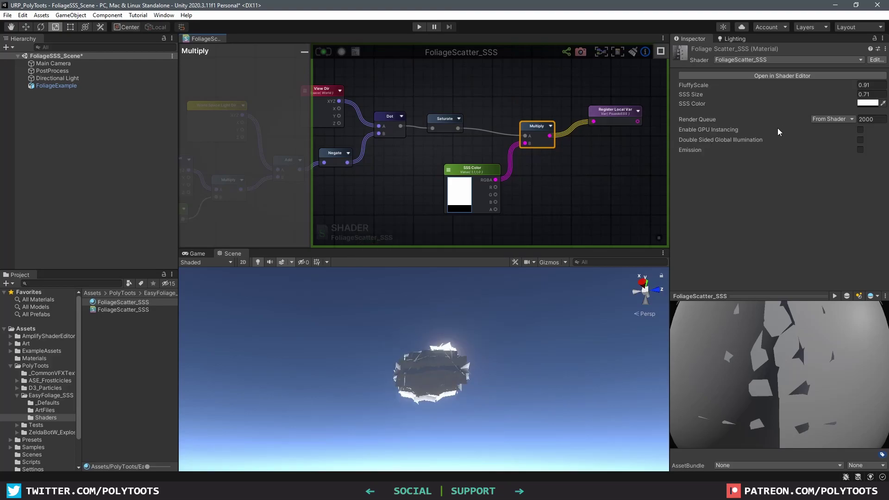
Tidy the spacing of the Multiply and SSS Color nodes and wrap the whole subsurface node group in a comment frame
{"action": "left_click", "coordinate": [568, 189]}
{"action": "scroll", "coordinate": [565, 186], "scroll_direction": "down", "scroll_amount": 3}
{"action": "left_click_drag", "start_coordinate": [548, 148], "coordinate": [585, 143]}
{"action": "left_click_drag", "start_coordinate": [500, 176], "coordinate": [494, 169]}
{"action": "middle_click_drag", "start_coordinate": [526, 180], "coordinate": [571, 167]}
{"action": "scroll", "coordinate": [585, 165], "scroll_direction": "down", "scroll_amount": 2}
{"action": "left_click_drag", "start_coordinate": [631, 96], "coordinate": [360, 205]}
{"action": "key", "text": "c"}
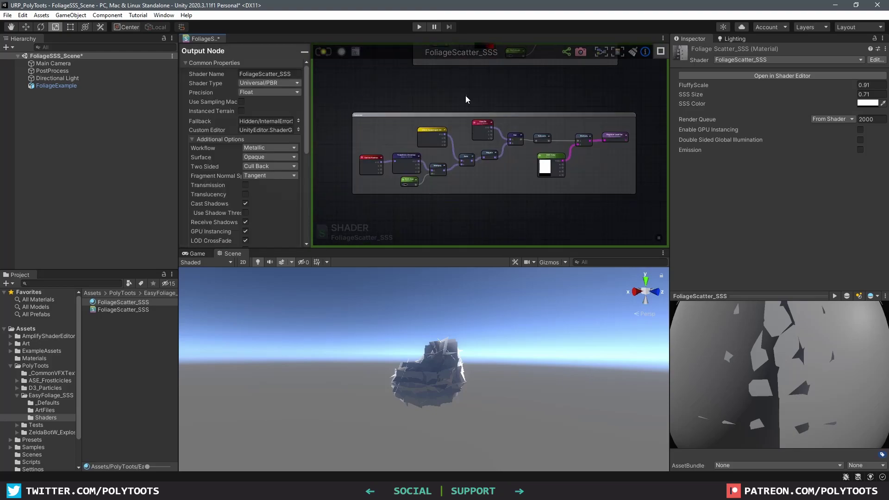
Title the new comment frame PsuedoSSS
{"action": "left_click", "coordinate": [442, 116]}
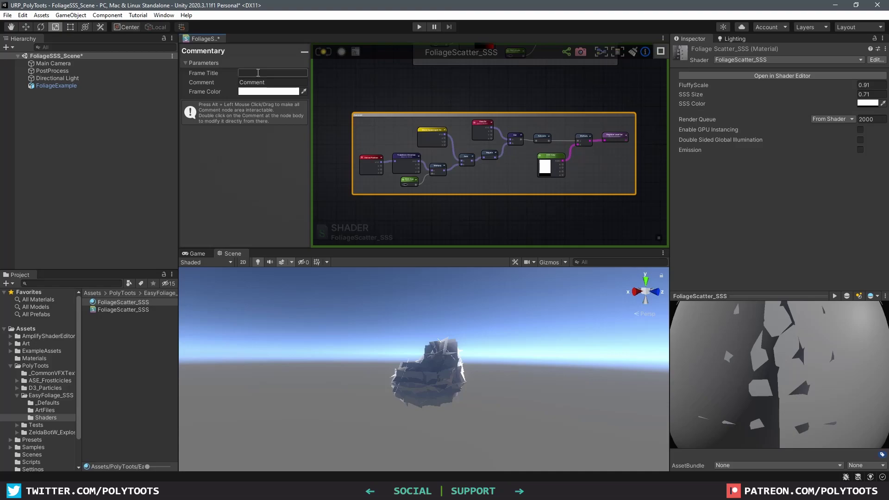
{"action": "type", "text": "PsuedoSS"}
{"action": "left_click", "coordinate": [458, 88]}
{"action": "left_click_drag", "start_coordinate": [545, 127], "coordinate": [549, 105], "text": "alt"}
Add a Texture Sample node named Foliage Tex in the empty graph area beside the QuadScatter frame
{"action": "left_click", "coordinate": [454, 199]}
{"action": "key", "text": "shift+space"}
{"action": "middle_click_drag", "start_coordinate": [385, 160], "coordinate": [557, 282]}
{"action": "scroll", "coordinate": [557, 282], "scroll_direction": "up", "scroll_amount": 5}
{"action": "middle_click_drag", "start_coordinate": [305, 148], "coordinate": [441, 214]}
{"action": "middle_click_drag", "start_coordinate": [365, 199], "coordinate": [505, 213]}
{"action": "key", "text": "t"}
{"action": "left_click", "coordinate": [480, 192]}
{"action": "scroll", "coordinate": [481, 193], "scroll_direction": "up", "scroll_amount": 3}
{"action": "double_click", "coordinate": [481, 194]}
{"action": "type", "text": "Foliage Tex"}
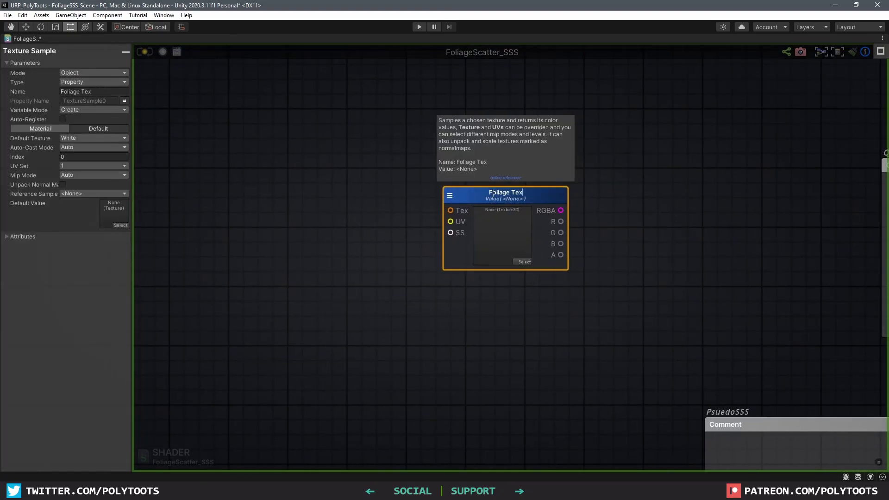
Add a Color property node named Albedo Tint and multiply it with Foliage Tex in a new Multiply node
{"action": "left_click", "coordinate": [607, 156]}
{"action": "middle_click_drag", "start_coordinate": [610, 154], "coordinate": [537, 182]}
{"action": "key", "text": "m"}
{"action": "left_click", "coordinate": [537, 183]}
{"action": "left_click", "coordinate": [459, 141]}
{"action": "left_click_drag", "start_coordinate": [494, 145], "coordinate": [541, 197]}
{"action": "left_click_drag", "start_coordinate": [489, 238], "coordinate": [541, 208]}
{"action": "type", "text": "Albedo Tint"}
{"action": "left_click_drag", "start_coordinate": [463, 222], "coordinate": [466, 221]}
{"action": "left_click", "coordinate": [621, 214]}
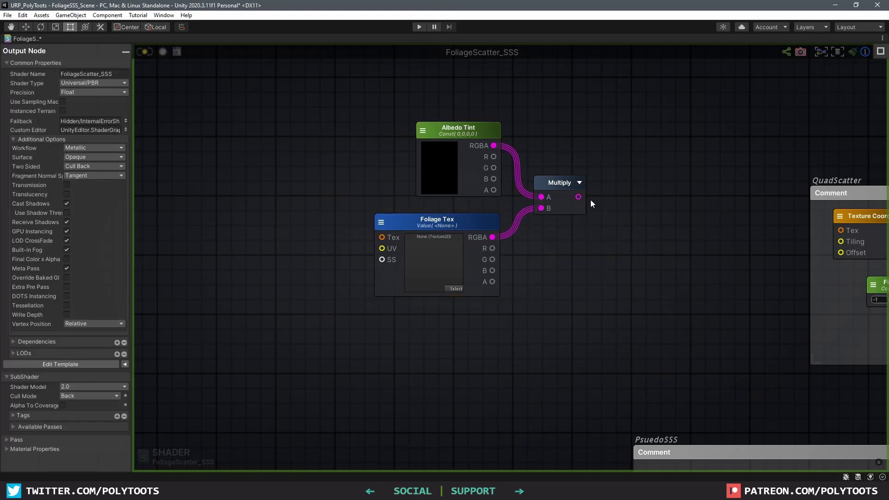
Register the tinted texture Multiply output as a local variable named Albedo
{"action": "left_click_drag", "start_coordinate": [578, 198], "coordinate": [632, 197]}
{"action": "type", "text": "reg"}
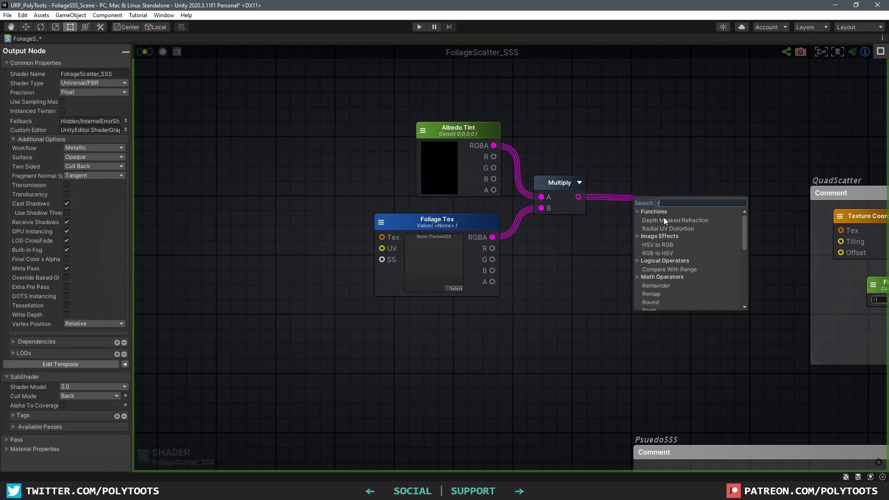
{"action": "left_click", "coordinate": [664, 220]}
{"action": "left_click", "coordinate": [101, 74]}
{"action": "type", "text": "Alb"}
Register the alpha channel of Foliage Tex as a local variable named Alpha
{"action": "left_click_drag", "start_coordinate": [492, 281], "coordinate": [610, 282]}
{"action": "left_click", "coordinate": [639, 312]}
{"action": "left_click", "coordinate": [107, 75]}
{"action": "type", "text": "Alpha"}
Set the Albedo Tint color to white and tidy the texture and local variable nodes
{"action": "left_click", "coordinate": [454, 174]}
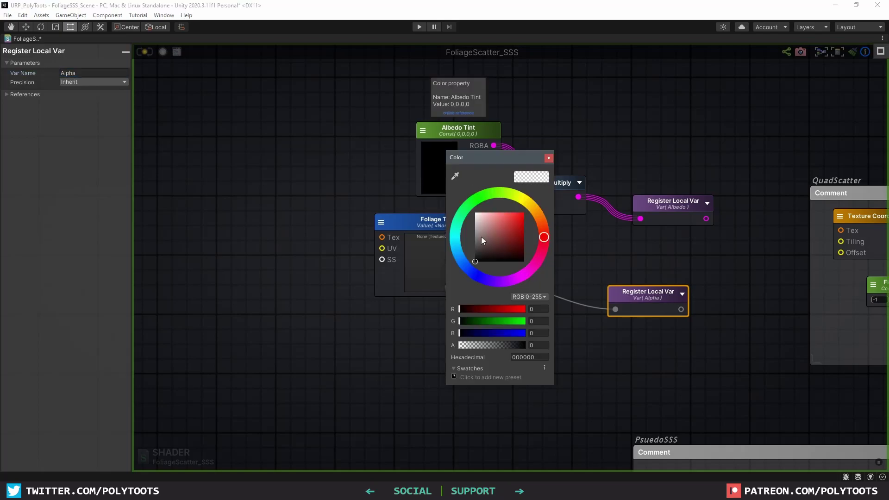
{"action": "left_click_drag", "start_coordinate": [481, 237], "coordinate": [470, 205]}
{"action": "left_click", "coordinate": [548, 157]}
{"action": "middle_click_drag", "start_coordinate": [449, 225], "coordinate": [409, 215]}
{"action": "left_click_drag", "start_coordinate": [410, 216], "coordinate": [414, 216]}
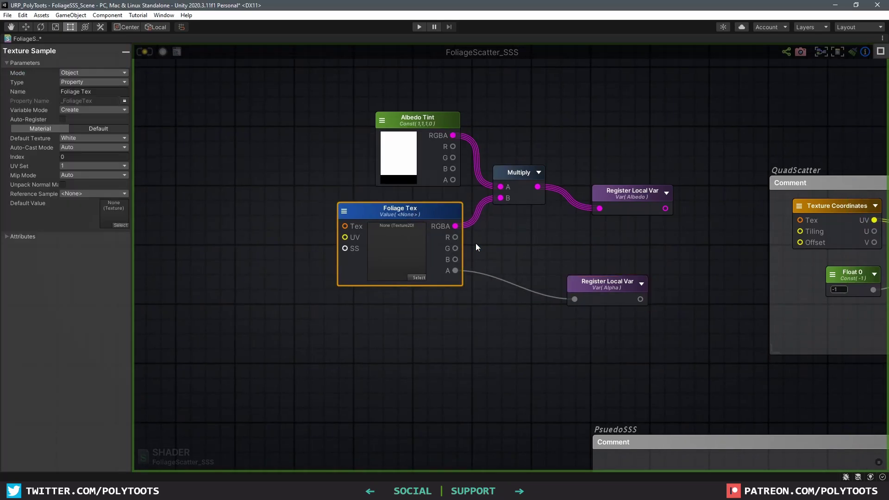
{"action": "left_click_drag", "start_coordinate": [607, 284], "coordinate": [590, 267]}
{"action": "left_click_drag", "start_coordinate": [633, 191], "coordinate": [619, 178]}
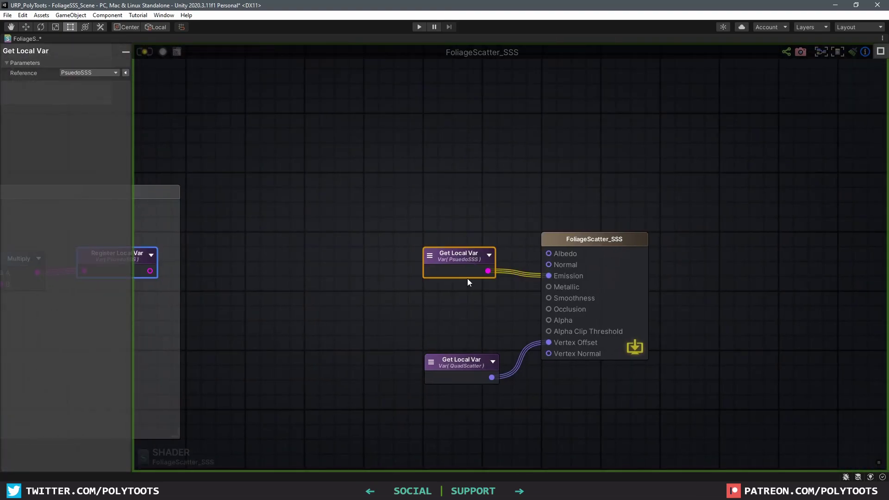
Add a Get Local Var node referencing Albedo and connect it to the Albedo input of the output node
{"action": "left_click_drag", "start_coordinate": [467, 279], "coordinate": [465, 293]}
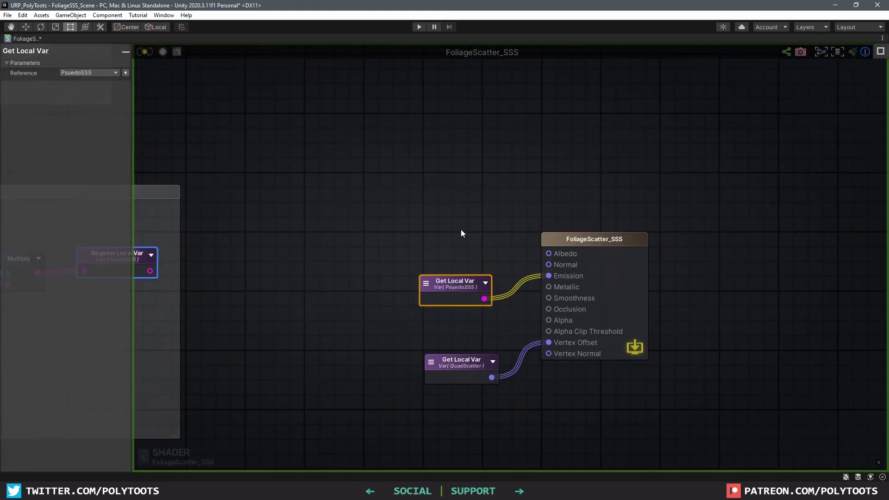
{"action": "left_click", "coordinate": [460, 230]}
{"action": "key", "text": "g"}
{"action": "left_click_drag", "start_coordinate": [470, 215], "coordinate": [423, 199]}
{"action": "left_click", "coordinate": [483, 200]}
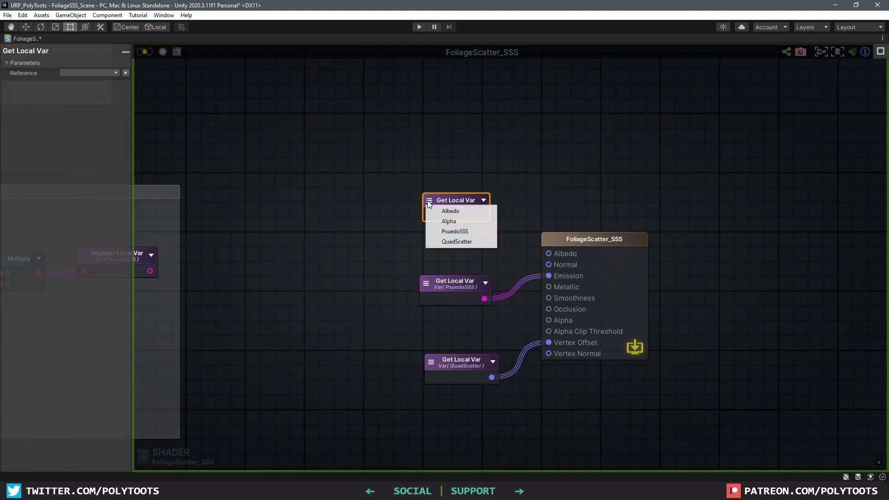
{"action": "left_click", "coordinate": [446, 212]}
{"action": "left_click_drag", "start_coordinate": [482, 216], "coordinate": [548, 252]}
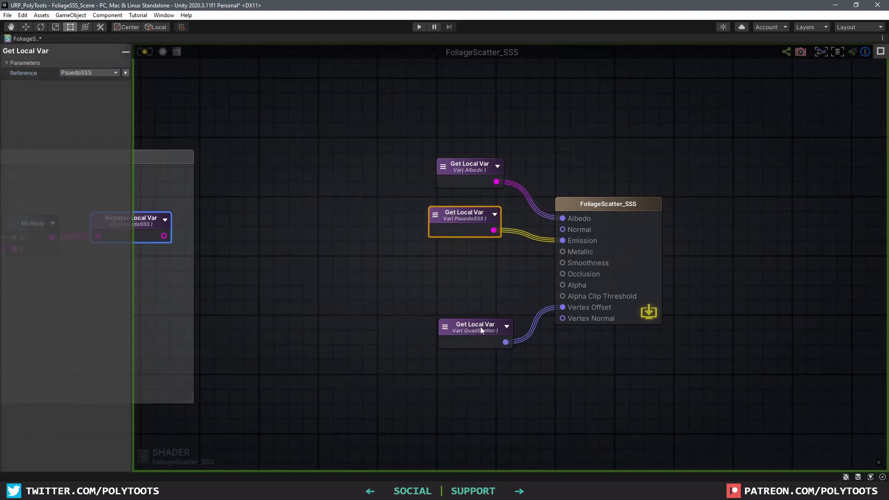
Add a Get Local Var node referencing Alpha and connect it to the Alpha input of the output node
{"action": "left_click", "coordinate": [512, 271]}
{"action": "left_click", "coordinate": [479, 290]}
{"action": "mouse_move", "coordinate": [485, 273]}
{"action": "left_mouse_down"}
{"action": "mouse_move", "coordinate": [470, 297]}
{"action": "mouse_move", "coordinate": [480, 276]}
{"action": "left_mouse_up"}
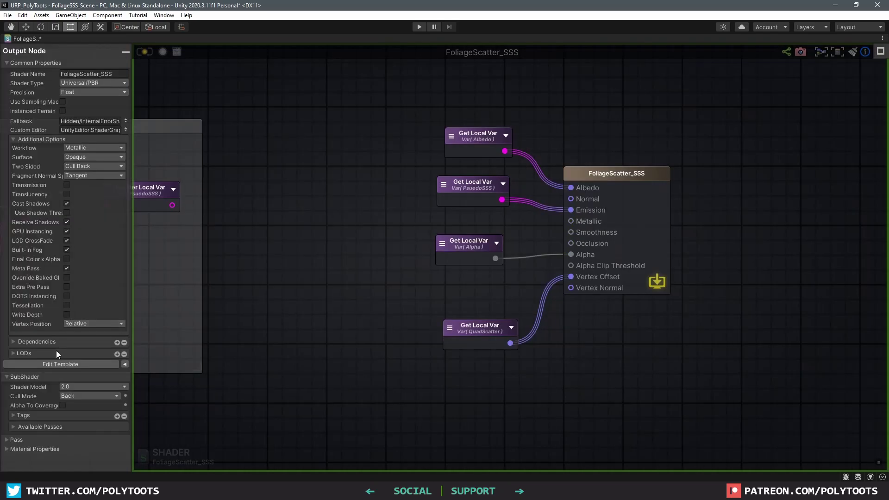
{"action": "left_click", "coordinate": [103, 157]}
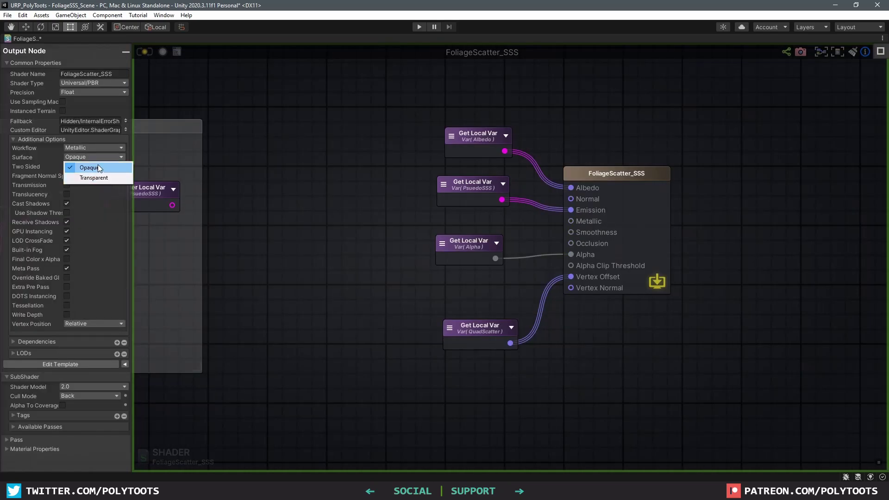
{"action": "left_click", "coordinate": [330, 190]}
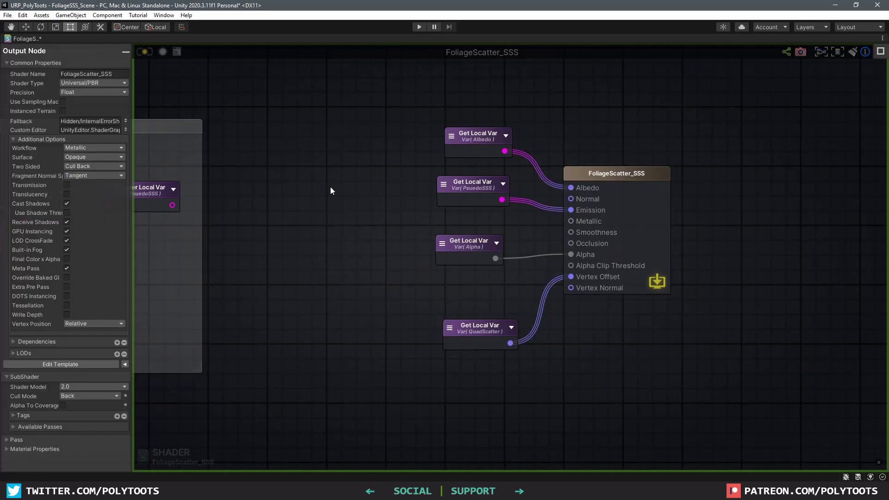
Add a constant Float of 0.5 to Alpha Clip Threshold and shift the Alpha, Float and QuadScatter nodes down to make room
{"action": "key", "text": "1"}
{"action": "left_click", "coordinate": [446, 280]}
{"action": "left_click_drag", "start_coordinate": [538, 278], "coordinate": [569, 265]}
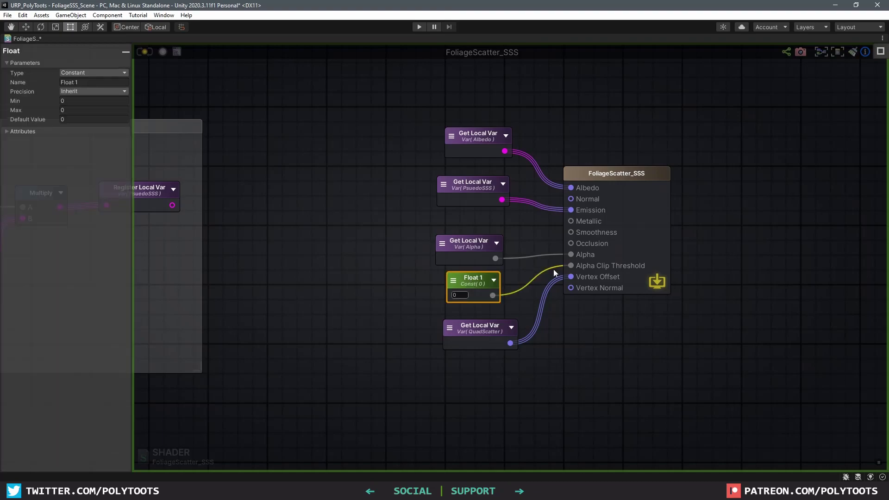
{"action": "left_click", "coordinate": [463, 293]}
{"action": "type", "text": "0.5"}
{"action": "left_click_drag", "start_coordinate": [474, 280], "coordinate": [476, 285]}
{"action": "left_click_drag", "start_coordinate": [390, 250], "coordinate": [498, 331]}
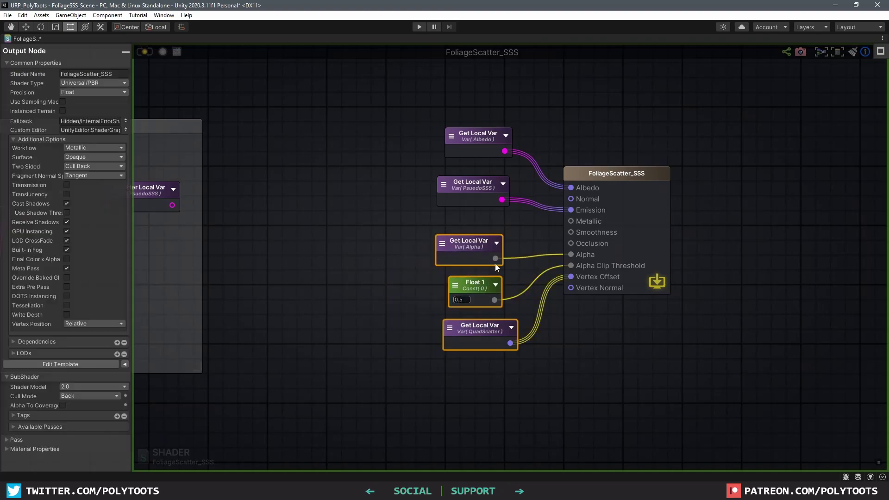
{"action": "left_click_drag", "start_coordinate": [471, 252], "coordinate": [470, 281]}
{"action": "left_click", "coordinate": [429, 231]}
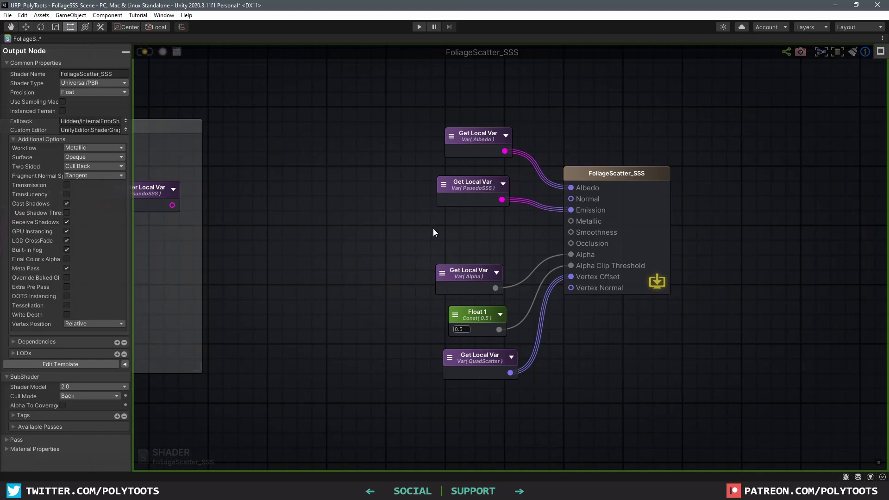
Add a Float node between the PsuedoSSS and Alpha variable nodes and name it Smoothness
{"action": "key", "text": "1"}
{"action": "left_click", "coordinate": [432, 225]}
{"action": "left_click", "coordinate": [458, 227]}
{"action": "double_click", "coordinate": [454, 226]}
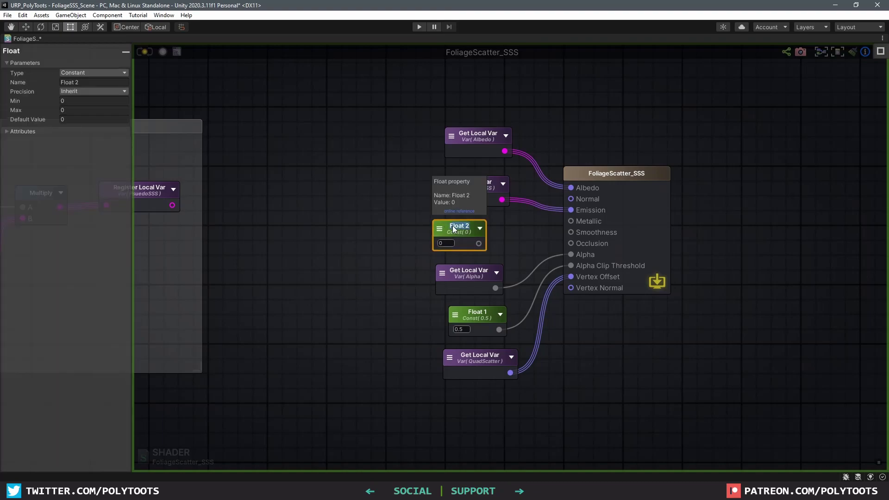
{"action": "type", "text": "Smoothness"}
{"action": "key", "text": "Return"}
Give the Smoothness float a maximum of 1 and a default of 0.3, and connect it to the Smoothness input
{"action": "left_click", "coordinate": [82, 109]}
{"action": "type", "text": "1"}
{"action": "key", "text": "Tab"}
{"action": "type", "text": "1"}
{"action": "key", "text": "Return"}
{"action": "type", "text": "0.3"}
{"action": "key", "text": "Return"}
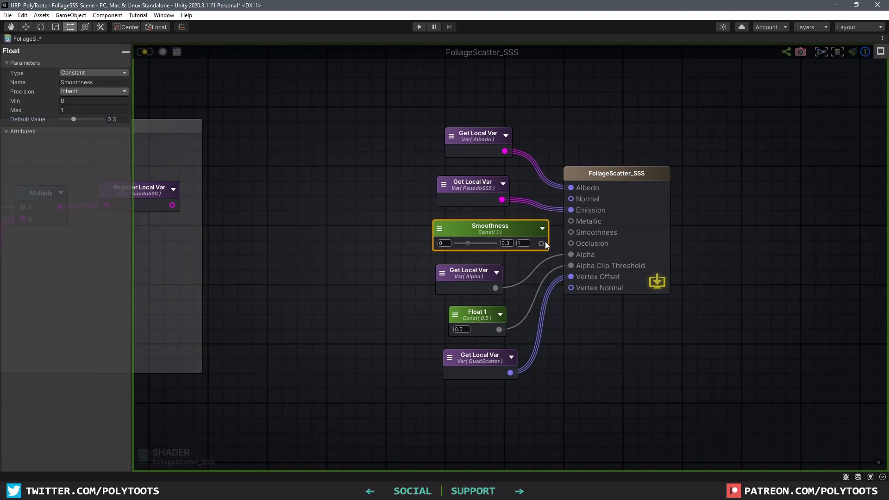
{"action": "left_click_drag", "start_coordinate": [518, 231], "coordinate": [504, 231]}
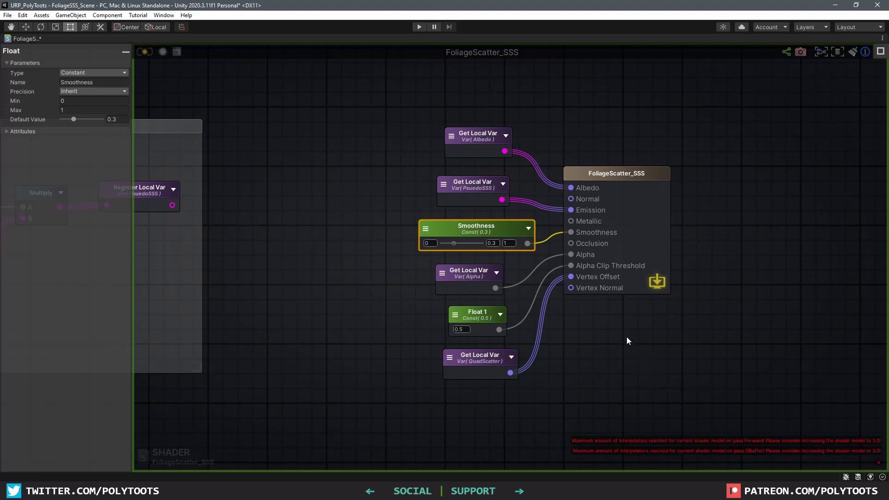
Set the output node's Shader Model to 3.0 and update the shader
{"action": "left_click", "coordinate": [315, 312]}
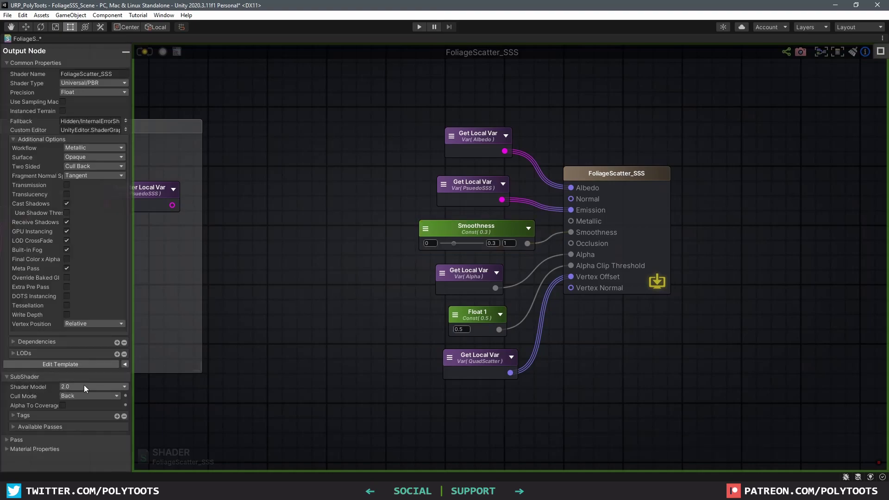
{"action": "left_click", "coordinate": [110, 386]}
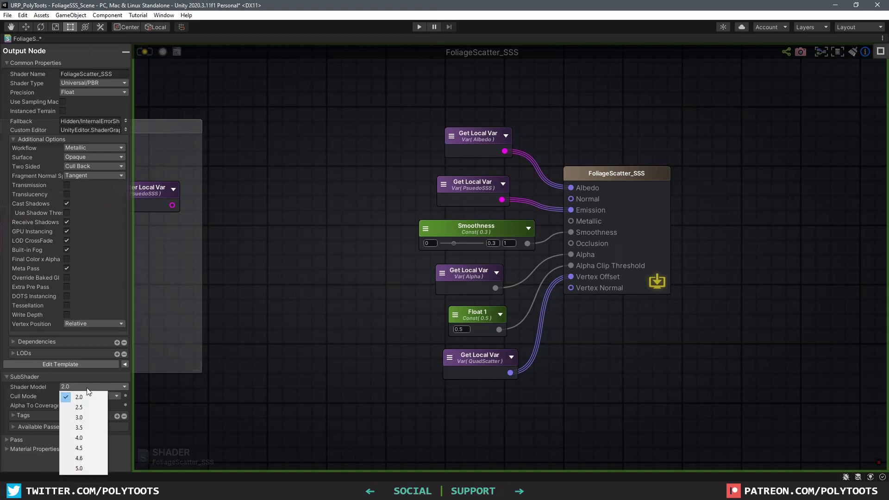
{"action": "left_click", "coordinate": [78, 417]}
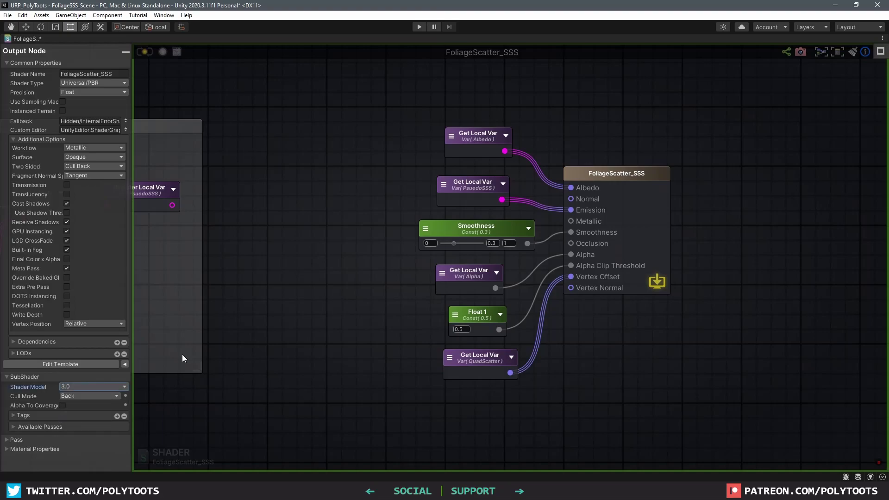
{"action": "left_click", "coordinate": [193, 104]}
{"action": "left_click", "coordinate": [145, 51]}
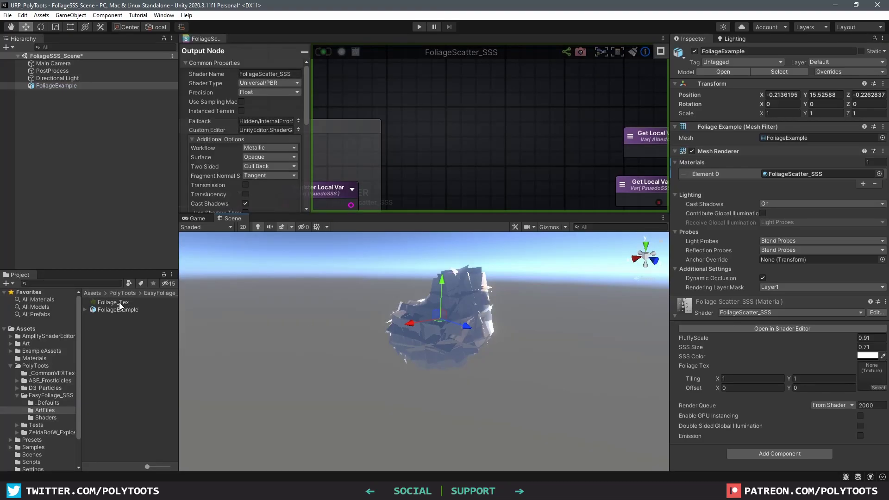
Assign Foliage_Tex to the Foliage Tex slot of the FoliageScatter_SSS material and orbit around the foliage
{"action": "left_click_drag", "start_coordinate": [119, 302], "coordinate": [872, 373]}
{"action": "left_click_drag", "start_coordinate": [459, 350], "coordinate": [296, 234], "text": "alt"}
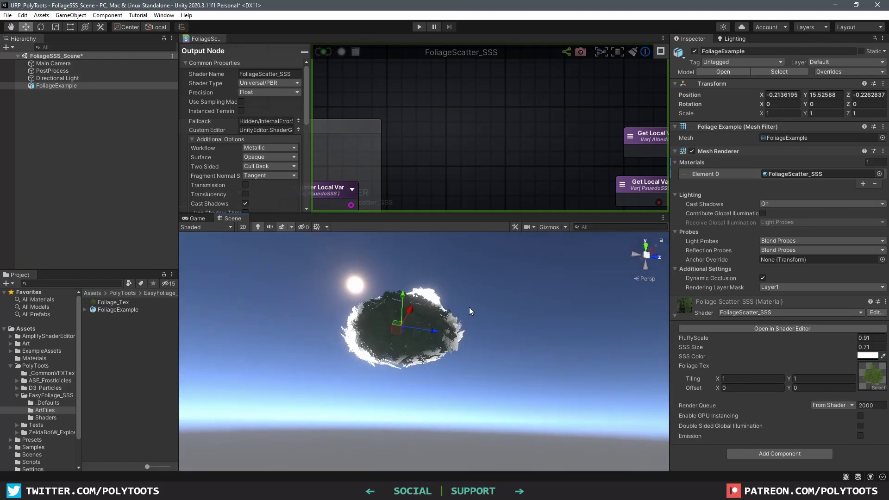
{"action": "left_click_drag", "start_coordinate": [470, 310], "coordinate": [413, 308], "text": "alt"}
Change the material's SSS Color to a medium green
{"action": "left_click", "coordinate": [867, 355]}
{"action": "left_click", "coordinate": [820, 287]}
{"action": "left_click_drag", "start_coordinate": [840, 312], "coordinate": [838, 328]}
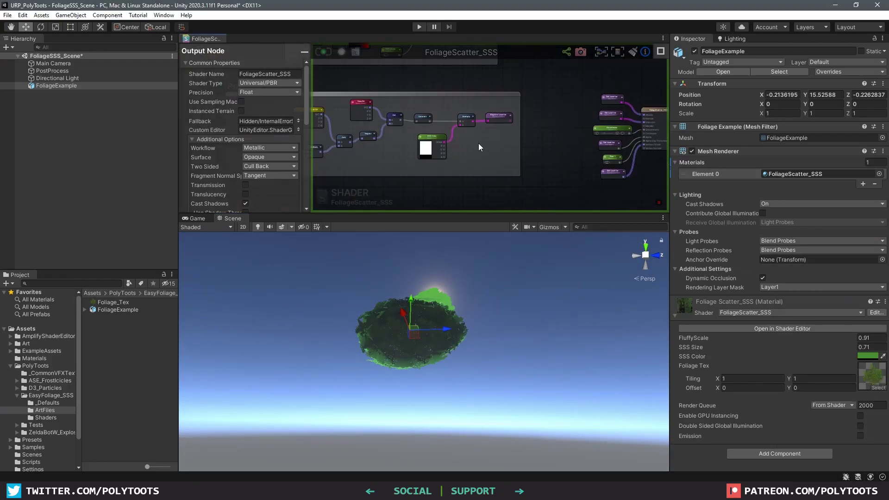
Add a Blend Operations node beside SSS Color in the PsuedoSSS group and feed SSS Color into its Source
{"action": "key", "text": "shift+space"}
{"action": "scroll", "coordinate": [476, 162], "scroll_direction": "up", "scroll_amount": 3}
{"action": "right_click", "coordinate": [501, 197]}
{"action": "type", "text": "blend op"}
{"action": "left_click", "coordinate": [531, 220]}
{"action": "left_click_drag", "start_coordinate": [376, 157], "coordinate": [465, 192]}
Add a Get Local Var node referencing Albedo and connect it to the Blend Operations Destiny input
{"action": "key", "text": "g"}
{"action": "left_click", "coordinate": [325, 234]}
{"action": "left_click", "coordinate": [343, 243]}
{"action": "left_click_drag", "start_coordinate": [378, 248], "coordinate": [466, 203]}
Set the Blend Operations mode to Overlay and connect its output to the B input of the final Multiply
{"action": "left_click", "coordinate": [481, 206]}
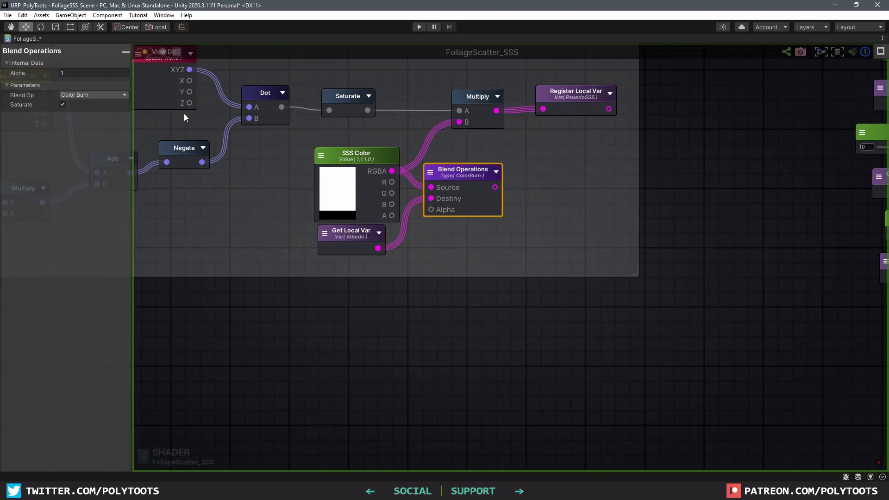
{"action": "left_click", "coordinate": [88, 92]}
{"action": "left_click", "coordinate": [98, 243]}
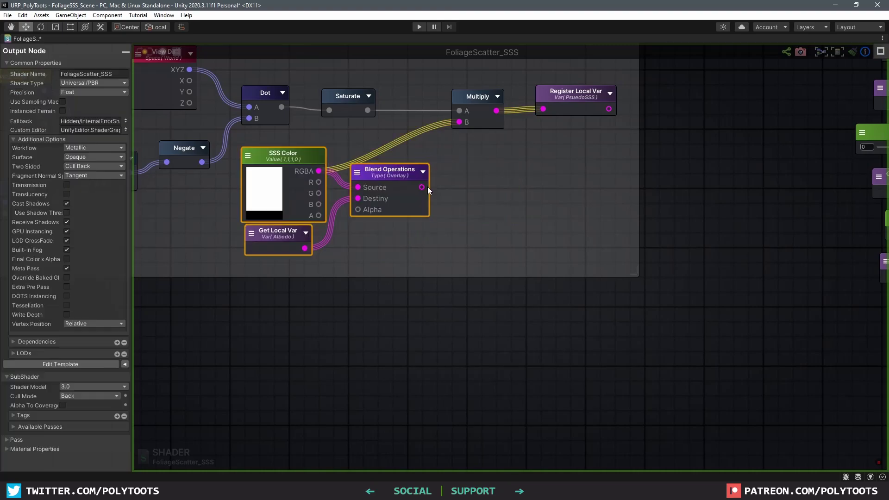
{"action": "left_click_drag", "start_coordinate": [422, 187], "coordinate": [459, 122]}
{"action": "left_click", "coordinate": [456, 193]}
Multiply the blend result by the RGBA of a new Light Color node ahead of the final Multiply
{"action": "left_click", "coordinate": [272, 230]}
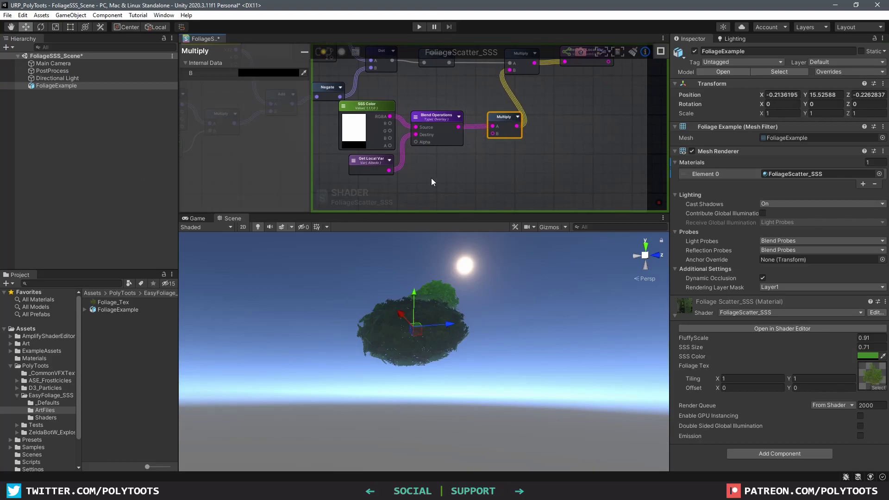
{"action": "type", "text": "light col"}
{"action": "key", "text": "Return"}
{"action": "left_click_drag", "start_coordinate": [459, 164], "coordinate": [492, 133]}
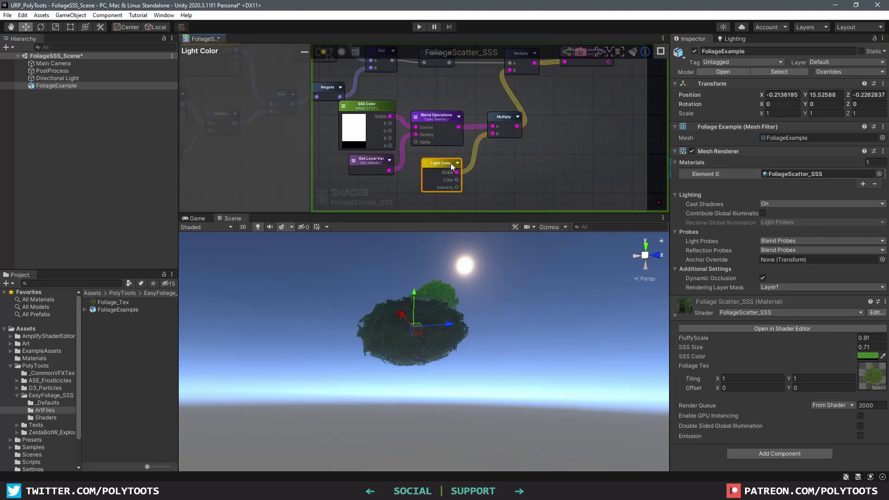
Set the foliage material's SSS Color to white and orbit to view the scattering
{"action": "left_click", "coordinate": [459, 316]}
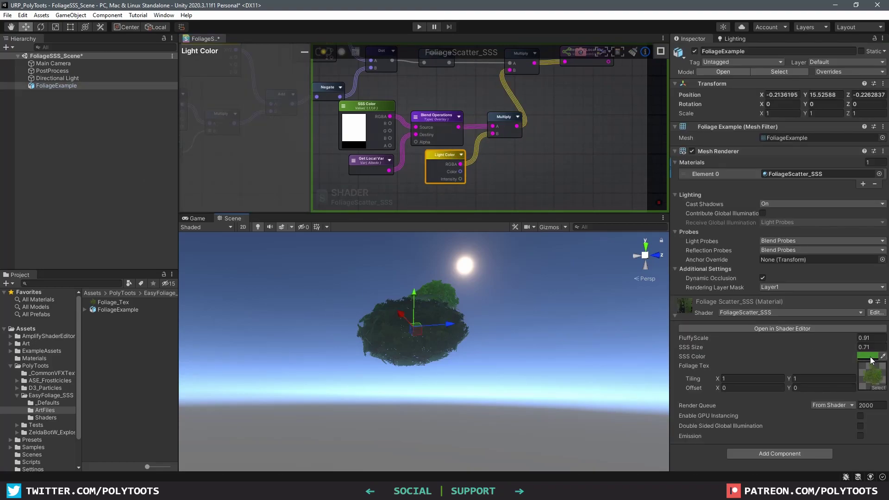
{"action": "left_click", "coordinate": [868, 356]}
{"action": "left_click_drag", "start_coordinate": [472, 314], "coordinate": [480, 329], "text": "alt"}
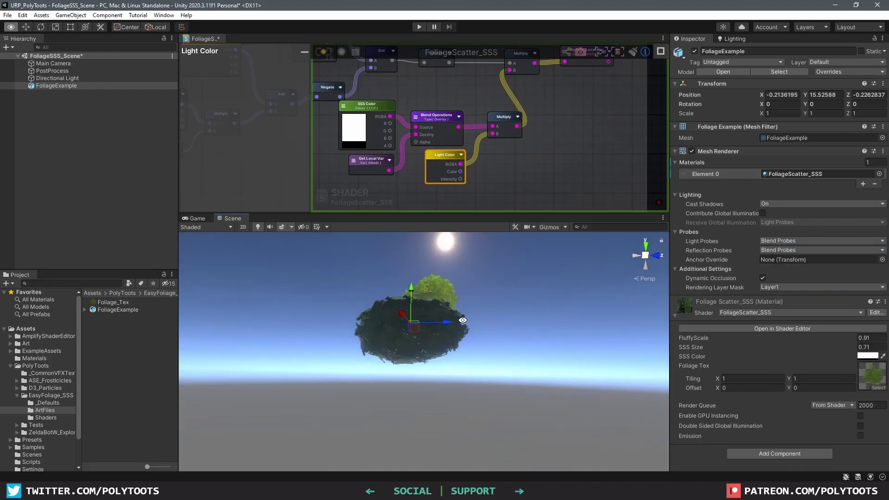
{"action": "left_click_drag", "start_coordinate": [447, 317], "coordinate": [408, 321], "text": "alt"}
Try different tints such as light green on the Directional Light's color to test the scattering
{"action": "left_click", "coordinate": [824, 142]}
{"action": "left_click_drag", "start_coordinate": [869, 191], "coordinate": [790, 196]}
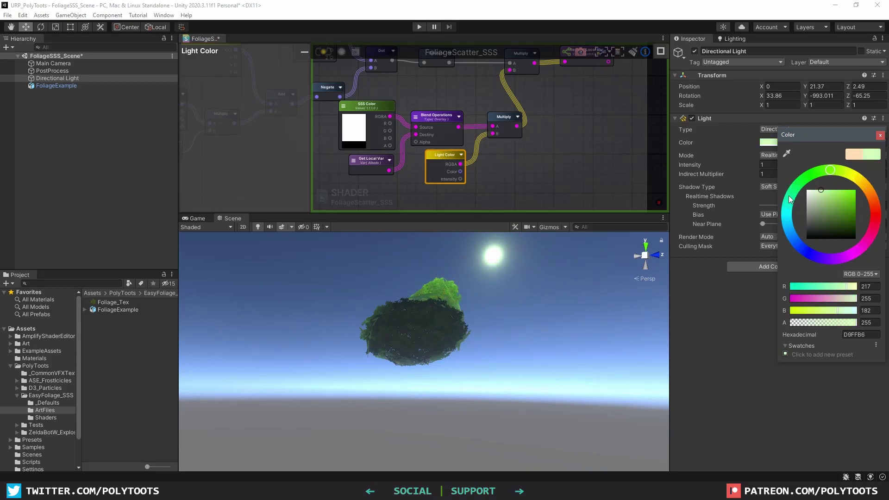
{"action": "left_click", "coordinate": [532, 304]}
{"action": "left_click_drag", "start_coordinate": [487, 304], "coordinate": [215, 285], "text": "alt"}
Tidy the PsuedoSSS group by spacing out its Multiply, Register Local Var and SSS Color nodes
{"action": "left_click", "coordinate": [558, 162]}
{"action": "left_click_drag", "start_coordinate": [498, 122], "coordinate": [491, 123]}
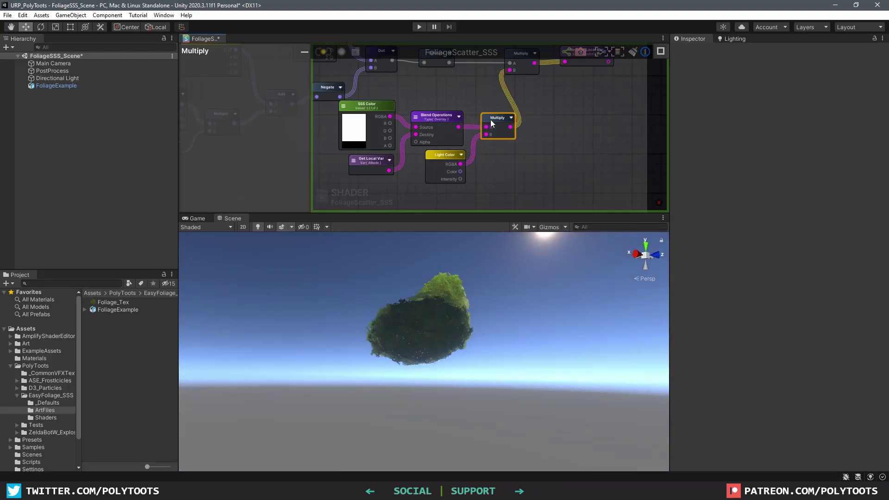
{"action": "left_click", "coordinate": [538, 151]}
{"action": "key", "text": "shift+space"}
{"action": "middle_click_drag", "start_coordinate": [392, 135], "coordinate": [551, 230]}
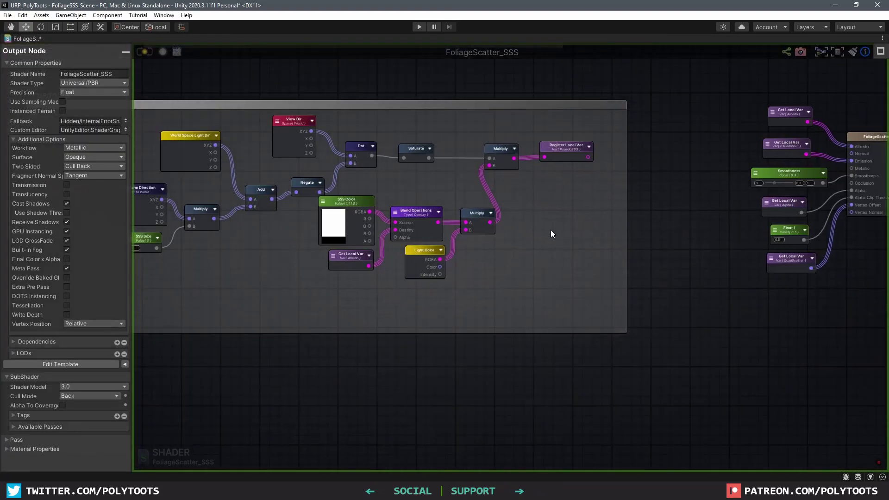
{"action": "scroll", "coordinate": [550, 229], "scroll_direction": "down", "scroll_amount": 1}
{"action": "left_click_drag", "start_coordinate": [559, 166], "coordinate": [570, 167]}
{"action": "left_click_drag", "start_coordinate": [516, 169], "coordinate": [531, 168]}
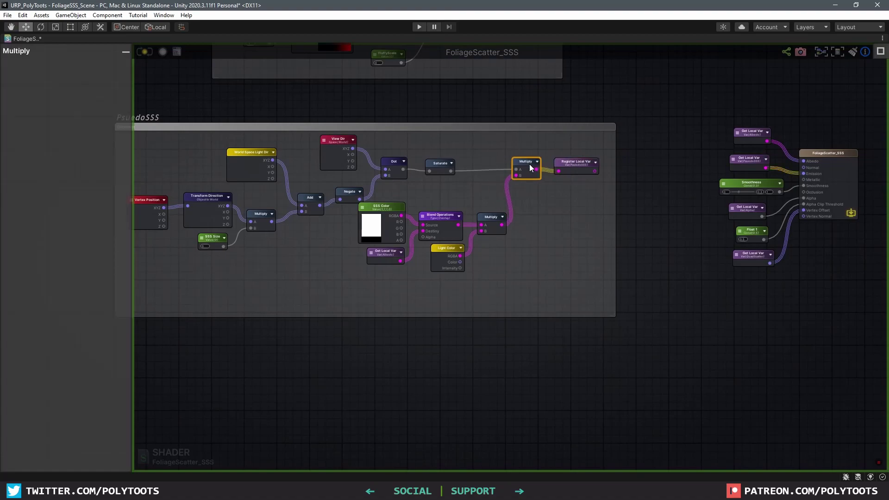
{"action": "left_click_drag", "start_coordinate": [331, 288], "coordinate": [380, 242]}
Enclose the Albedo Tint, Foliage Tex and their local variable nodes in a comment frame titled Albedo
{"action": "left_click", "coordinate": [462, 191]}
{"action": "middle_click_drag", "start_coordinate": [302, 110], "coordinate": [637, 303]}
{"action": "left_click_drag", "start_coordinate": [508, 127], "coordinate": [312, 246]}
{"action": "key", "text": "c"}
{"action": "key", "text": "f"}
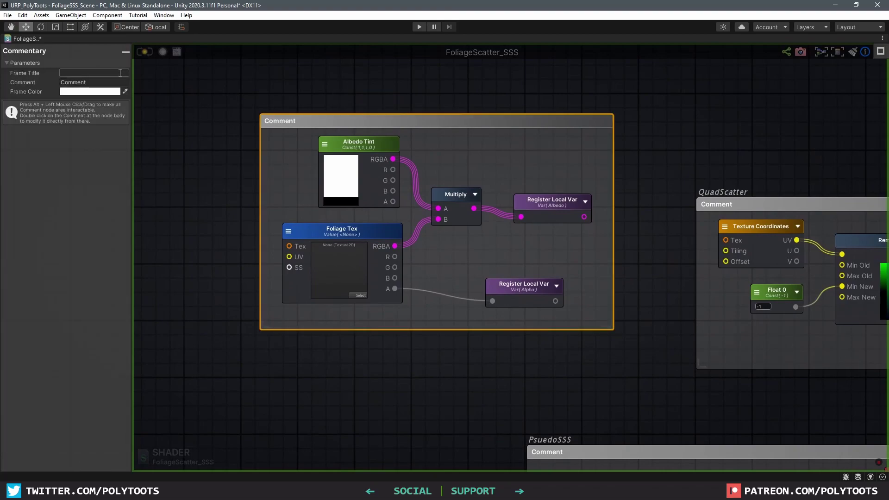
Enable the HDR attribute on the Albedo Tint color node and update the shader
{"action": "left_click_drag", "start_coordinate": [362, 140], "coordinate": [354, 138]}
{"action": "left_click", "coordinate": [14, 122]}
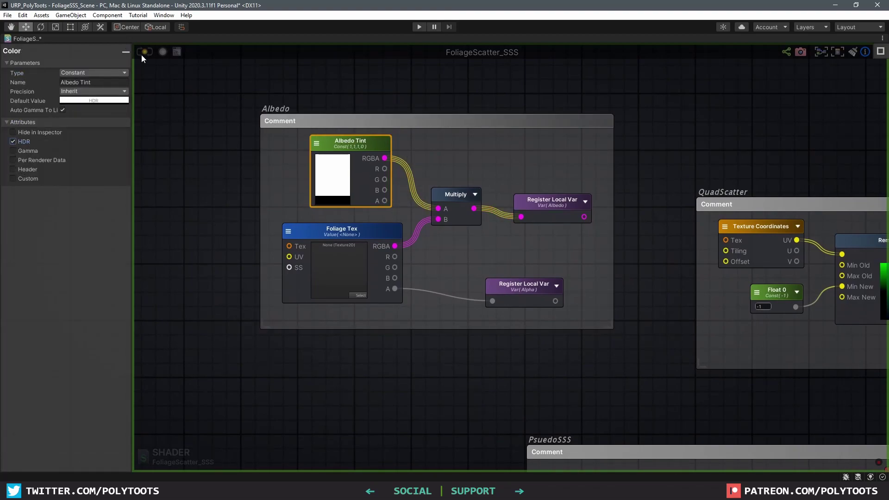
{"action": "left_click", "coordinate": [210, 143]}
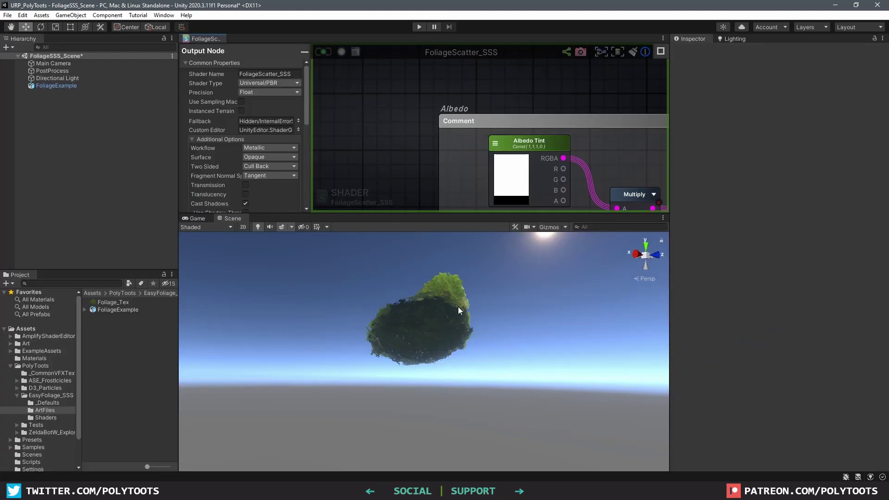
Select the foliage object and turn the Albedo Tint constant into a material property
{"action": "left_click", "coordinate": [458, 307]}
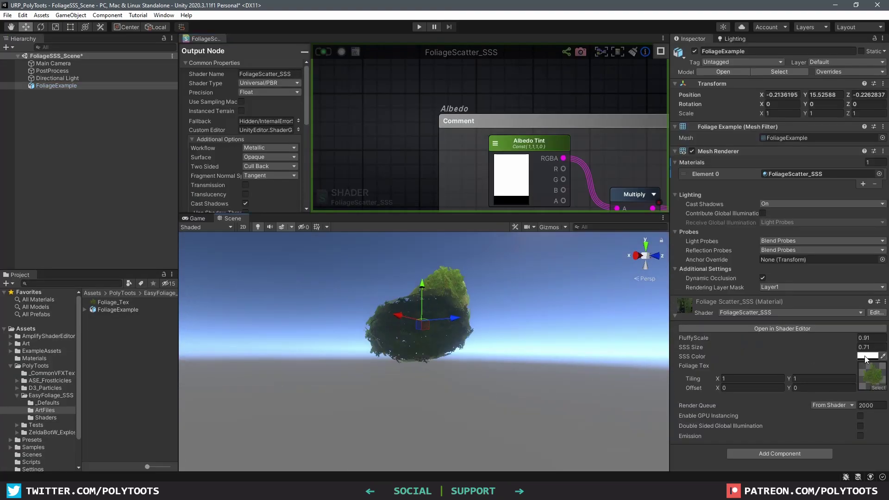
{"action": "left_click", "coordinate": [495, 143]}
{"action": "left_click", "coordinate": [507, 164]}
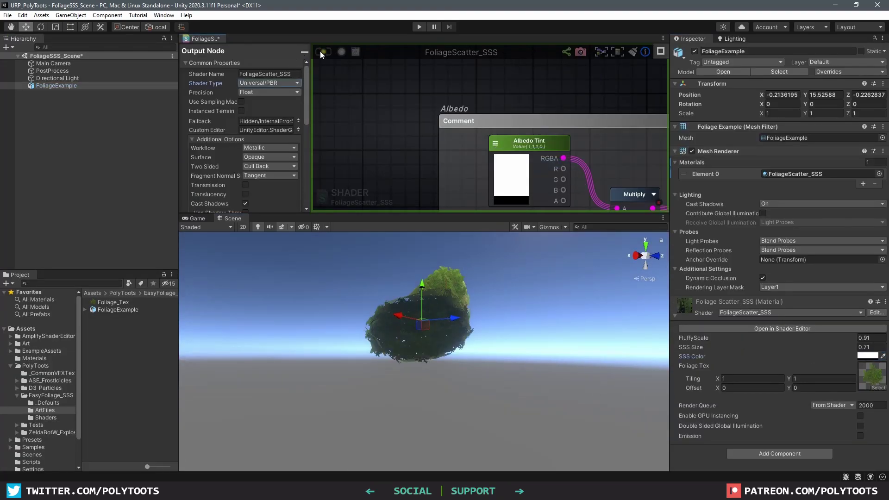
Try HDR intensities of 2 and 1 for the material's Albedo Tint
{"action": "left_click", "coordinate": [862, 399]}
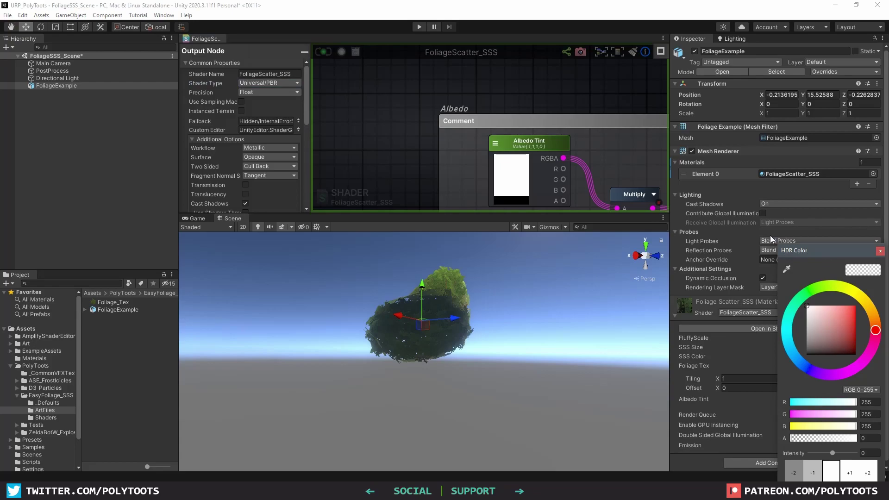
{"action": "left_click", "coordinate": [639, 351]}
{"action": "type", "text": "2"}
{"action": "left_click_drag", "start_coordinate": [438, 334], "coordinate": [352, 356], "text": "alt"}
{"action": "left_click", "coordinate": [862, 399]}
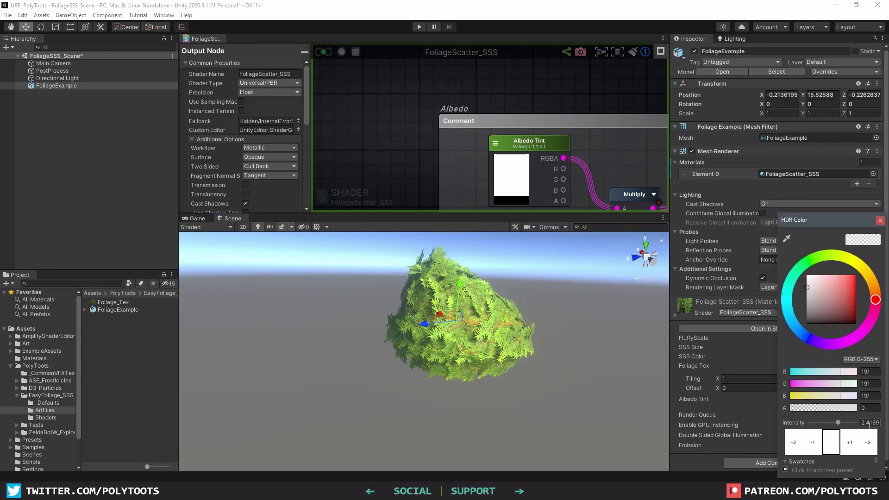
{"action": "type", "text": "1"}
{"action": "left_click", "coordinate": [465, 329]}
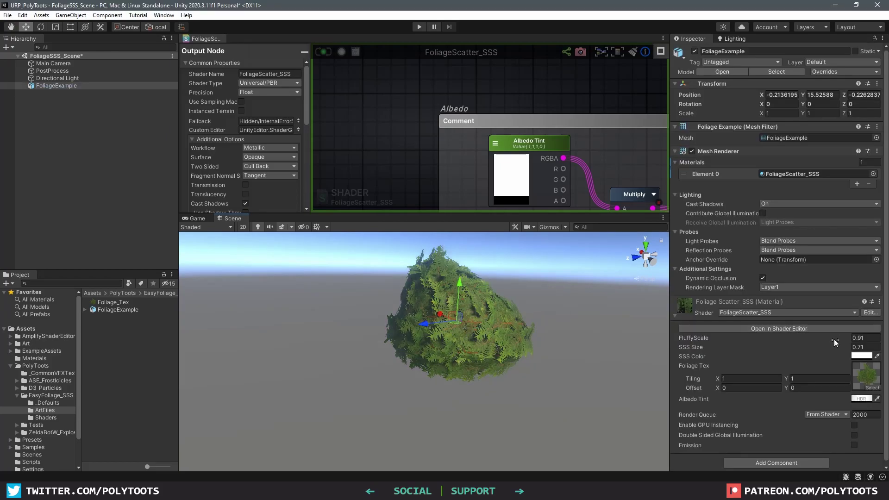
Raise the material's FluffyScale to 2.09 and set the Foliage Tex tiling to 1 in X and Y
{"action": "left_click_drag", "start_coordinate": [838, 338], "coordinate": [855, 337]}
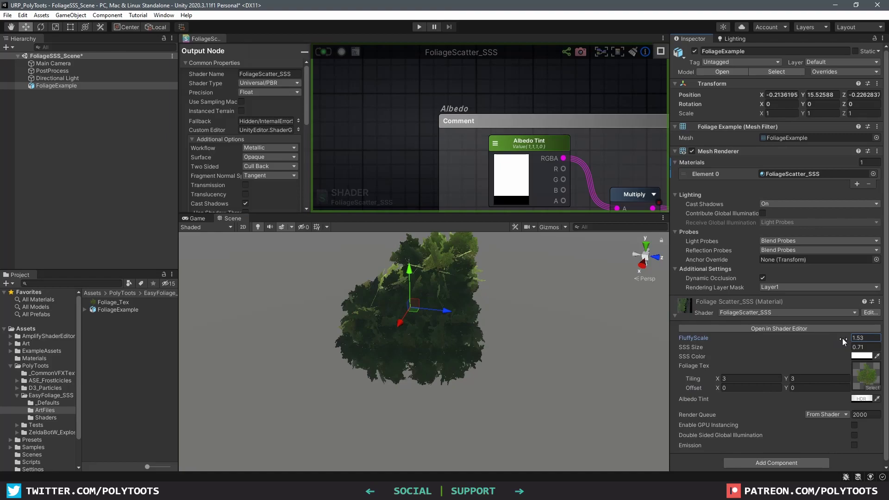
{"action": "left_click_drag", "start_coordinate": [486, 314], "coordinate": [767, 386], "text": "alt"}
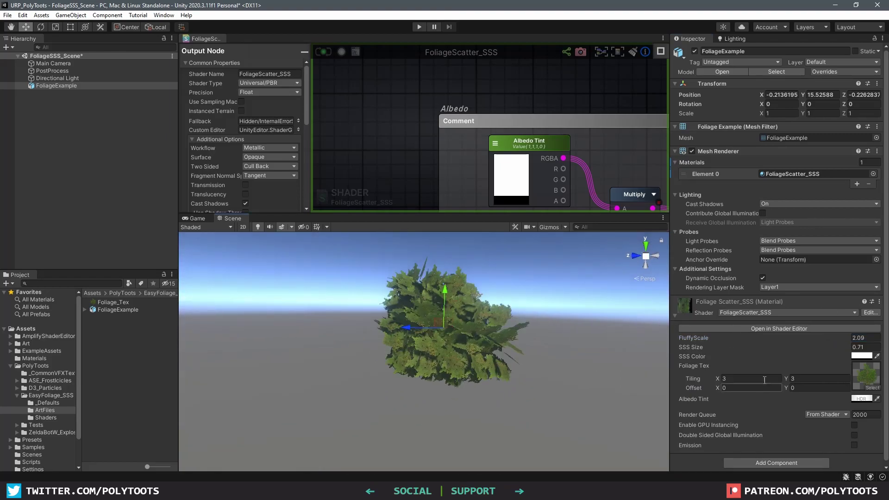
{"action": "type", "text": "1"}
{"action": "key", "text": "Tab"}
{"action": "type", "text": "1"}
{"action": "key", "text": "Tab"}
Set the Albedo Tint's HDR intensity to 2 and inspect the foliage from another angle
{"action": "left_click_drag", "start_coordinate": [534, 333], "coordinate": [784, 399], "text": "alt"}
{"action": "left_click", "coordinate": [860, 399]}
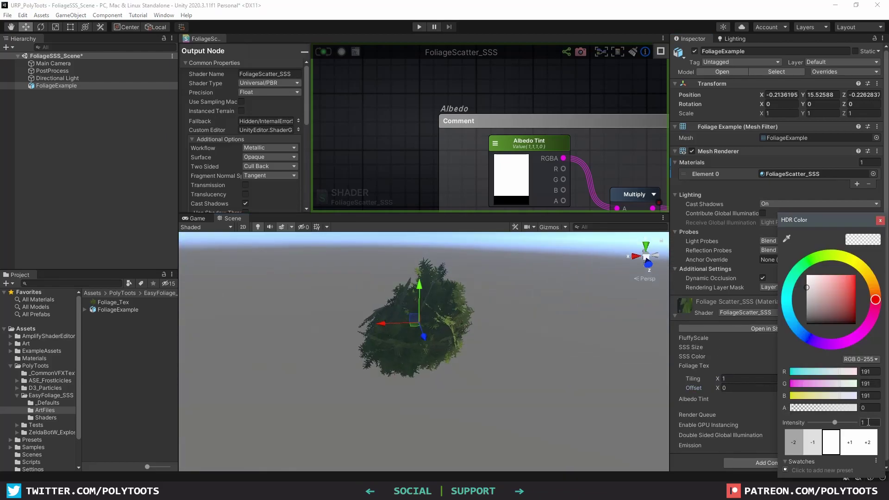
{"action": "type", "text": "2"}
{"action": "left_click", "coordinate": [593, 382]}
{"action": "left_click_drag", "start_coordinate": [590, 378], "coordinate": [495, 224], "text": "alt"}
Add a World Position node in the empty graph area below the PsuedoSSS group
{"action": "scroll", "coordinate": [399, 105], "scroll_direction": "down", "scroll_amount": 5}
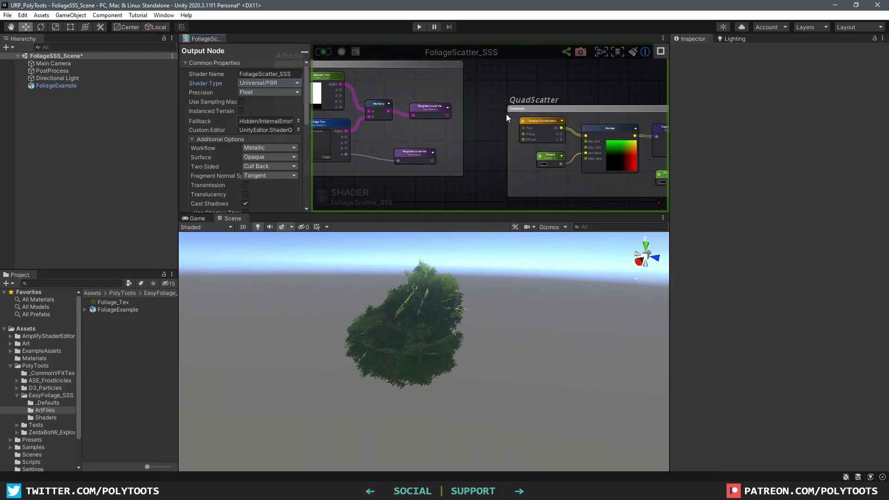
{"action": "scroll", "coordinate": [522, 133], "scroll_direction": "down", "scroll_amount": 2}
{"action": "middle_click_drag", "start_coordinate": [564, 168], "coordinate": [485, 122]}
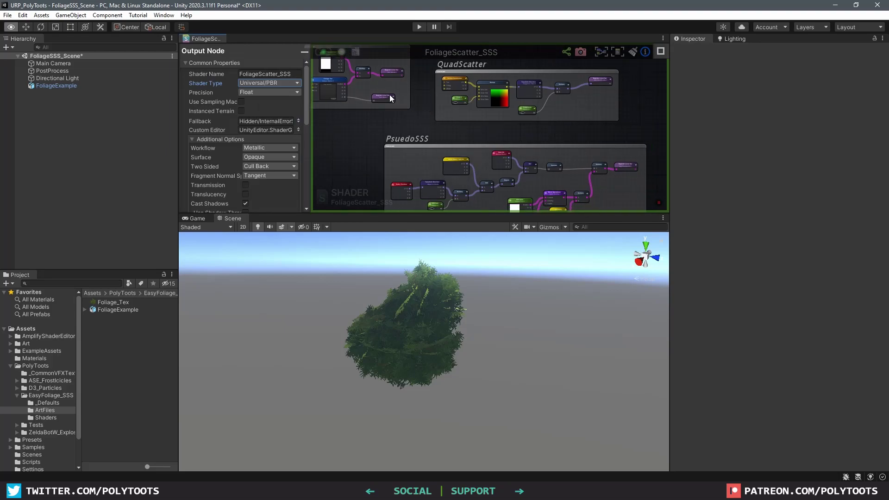
{"action": "left_click_drag", "start_coordinate": [401, 95], "coordinate": [412, 109]}
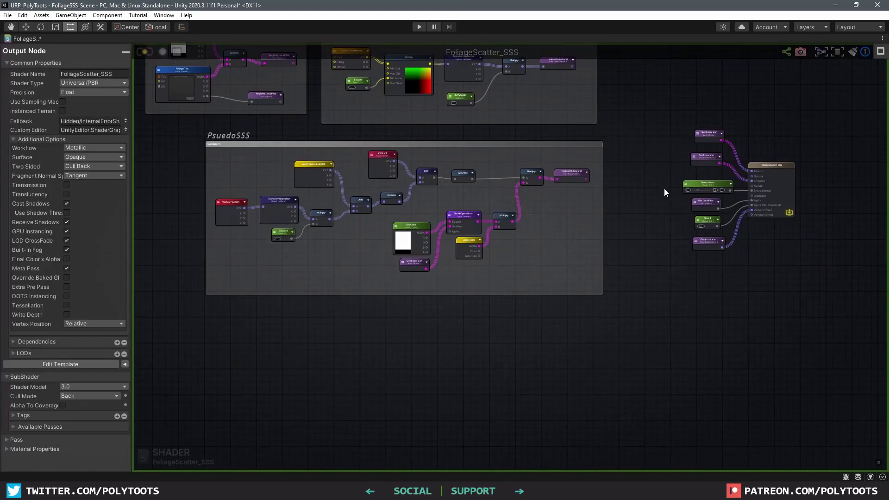
{"action": "middle_click_drag", "start_coordinate": [658, 189], "coordinate": [658, 245]}
{"action": "middle_click_drag", "start_coordinate": [528, 348], "coordinate": [638, 229]}
{"action": "scroll", "coordinate": [436, 324], "scroll_direction": "up", "scroll_amount": 2}
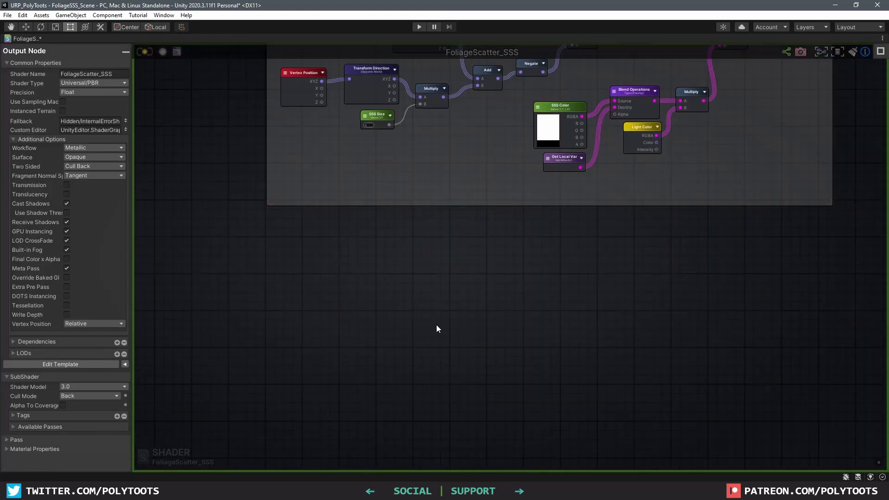
{"action": "middle_click_drag", "start_coordinate": [414, 383], "coordinate": [493, 263]}
{"action": "scroll", "coordinate": [493, 262], "scroll_direction": "down", "scroll_amount": 2}
{"action": "right_click", "coordinate": [413, 254]}
{"action": "type", "text": "world positio"}
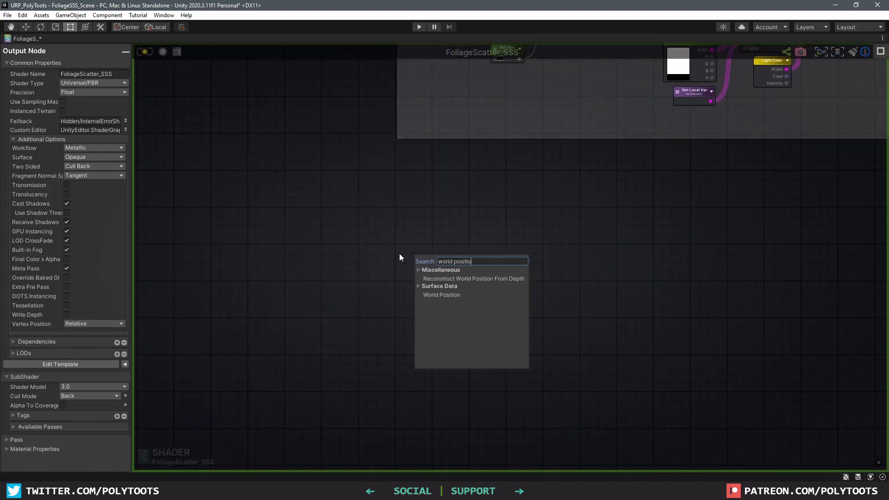
{"action": "left_click", "coordinate": [441, 295]}
{"action": "scroll", "coordinate": [493, 279], "scroll_direction": "up", "scroll_amount": 2}
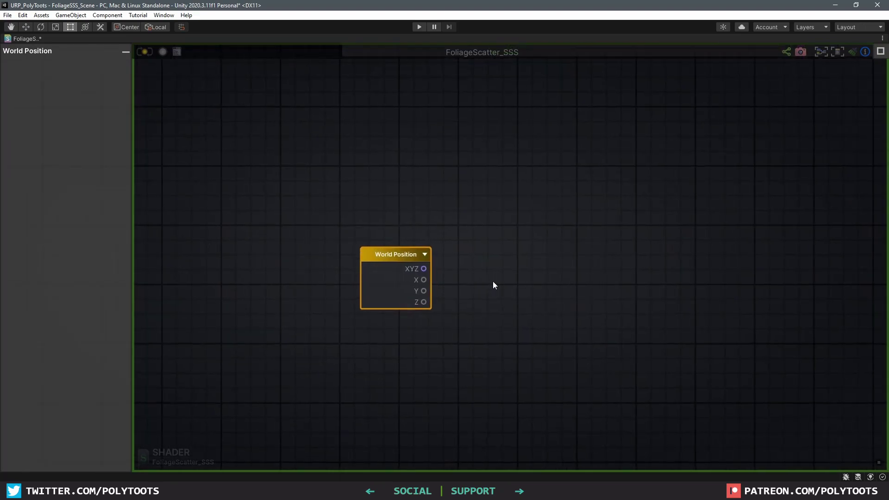
{"action": "left_click_drag", "start_coordinate": [408, 259], "coordinate": [404, 236]}
{"action": "left_click", "coordinate": [541, 249]}
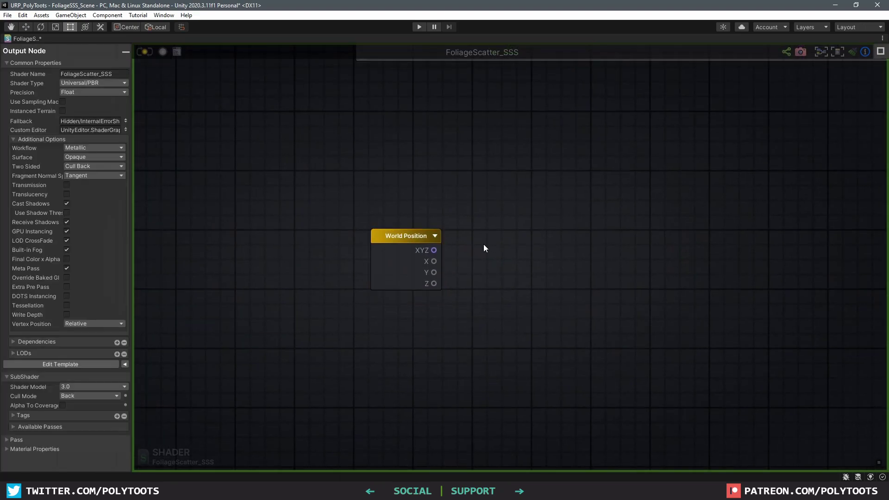
Append World Position's X and Z into an Append node's X and Y, with the output type set to Vector2
{"action": "middle_click_drag", "start_coordinate": [485, 246], "coordinate": [482, 226]}
{"action": "key", "text": "v"}
{"action": "left_click", "coordinate": [493, 220]}
{"action": "mouse_move", "coordinate": [502, 226]}
{"action": "left_mouse_down"}
{"action": "mouse_move", "coordinate": [499, 218]}
{"action": "mouse_move", "coordinate": [498, 232]}
{"action": "mouse_move", "coordinate": [443, 248]}
{"action": "mouse_move", "coordinate": [491, 242]}
{"action": "mouse_move", "coordinate": [495, 221]}
{"action": "left_mouse_up"}
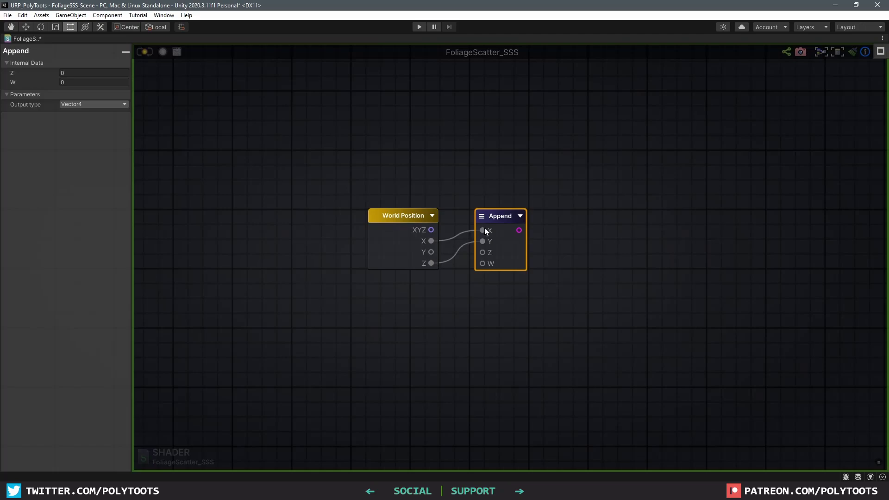
{"action": "left_click", "coordinate": [482, 216]}
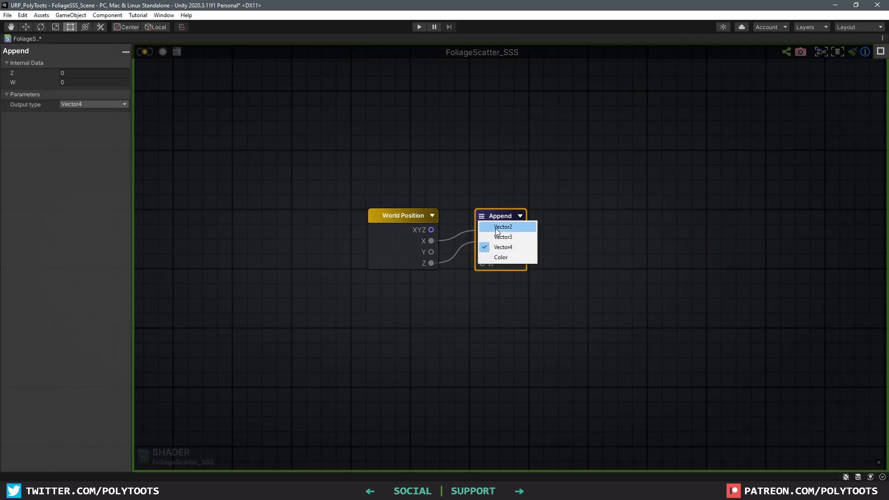
{"action": "left_click", "coordinate": [491, 225]}
{"action": "left_click", "coordinate": [566, 234]}
Add a Multiply node beside the Append node, with the Append output feeding input A
{"action": "middle_click_drag", "start_coordinate": [573, 241], "coordinate": [550, 226]}
{"action": "key", "text": "m"}
{"action": "left_click", "coordinate": [540, 212]}
{"action": "left_click_drag", "start_coordinate": [559, 221], "coordinate": [555, 216]}
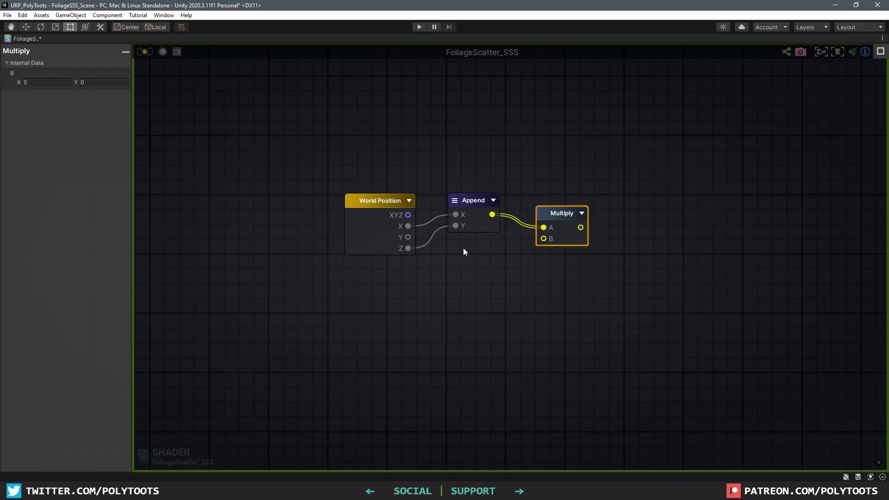
Add a float named Noise Size below the Append node and make it a material property
{"action": "key", "text": "1"}
{"action": "left_click", "coordinate": [447, 257]}
{"action": "double_click", "coordinate": [478, 264]}
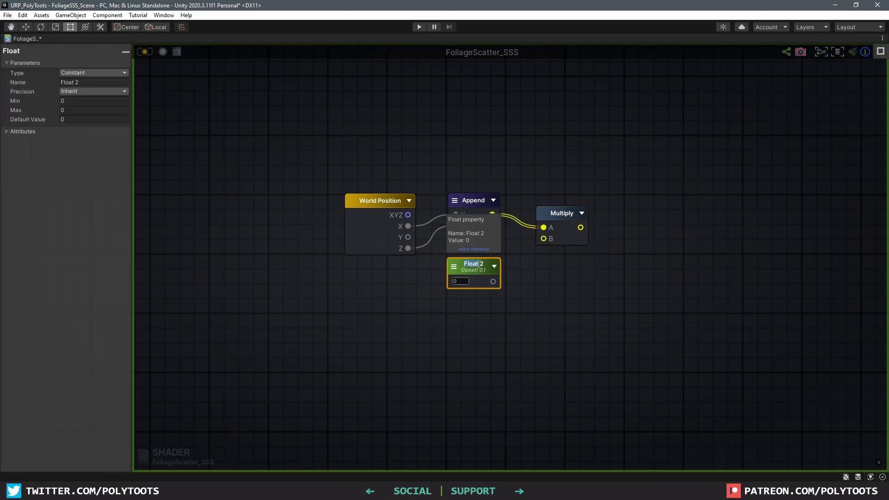
{"action": "type", "text": "Noise Size"}
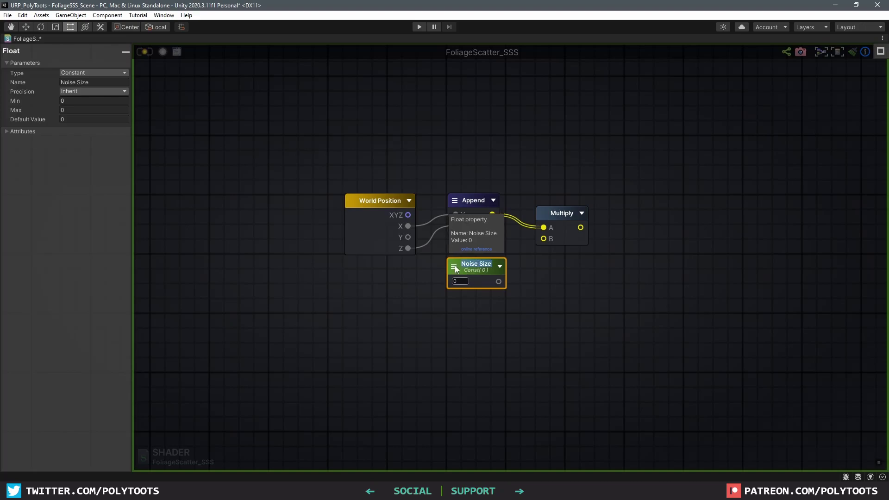
{"action": "left_click", "coordinate": [500, 266]}
{"action": "left_click", "coordinate": [477, 286]}
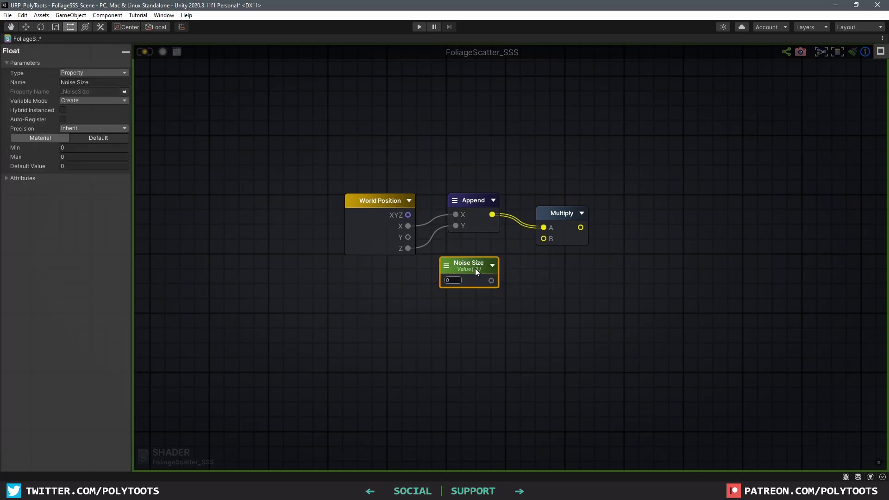
{"action": "left_click", "coordinate": [447, 266]}
{"action": "left_click", "coordinate": [470, 288]}
Connect Noise Size to the Multiply node's B input and align the two nodes with the Append node
{"action": "left_click_drag", "start_coordinate": [492, 280], "coordinate": [545, 239]}
{"action": "left_click_drag", "start_coordinate": [556, 223], "coordinate": [554, 213]}
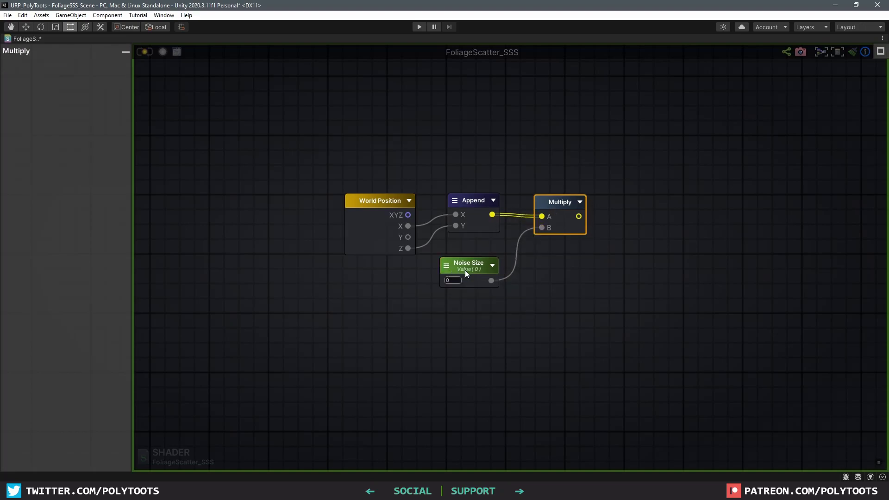
{"action": "left_click", "coordinate": [474, 259]}
{"action": "left_click_drag", "start_coordinate": [474, 259], "coordinate": [482, 250]}
{"action": "left_click", "coordinate": [561, 208]}
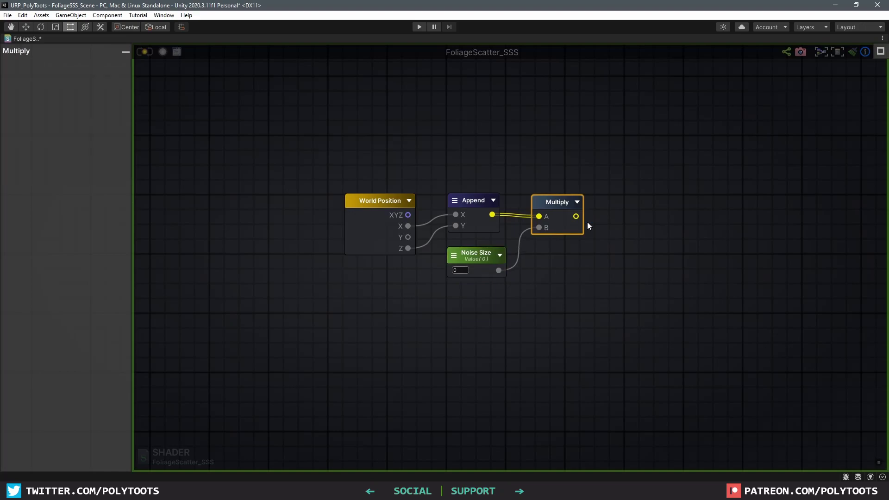
Add a Texture Sample node past the Multiply node and name it Wind Noise Tex
{"action": "middle_click_drag", "start_coordinate": [620, 241], "coordinate": [510, 245]}
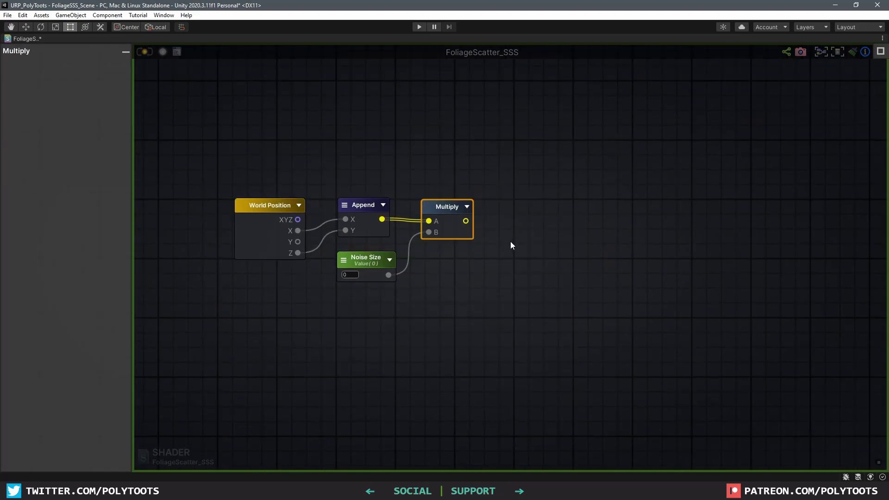
{"action": "left_click", "coordinate": [515, 219]}
{"action": "key", "text": "t"}
{"action": "left_click_drag", "start_coordinate": [597, 221], "coordinate": [564, 199]}
{"action": "left_click", "coordinate": [114, 94]}
{"action": "type", "text": "No"}
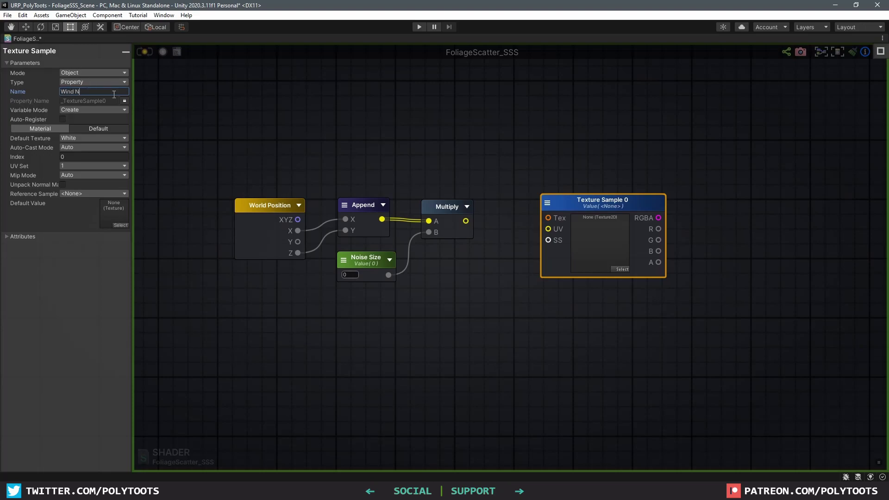
{"action": "left_click", "coordinate": [596, 365]}
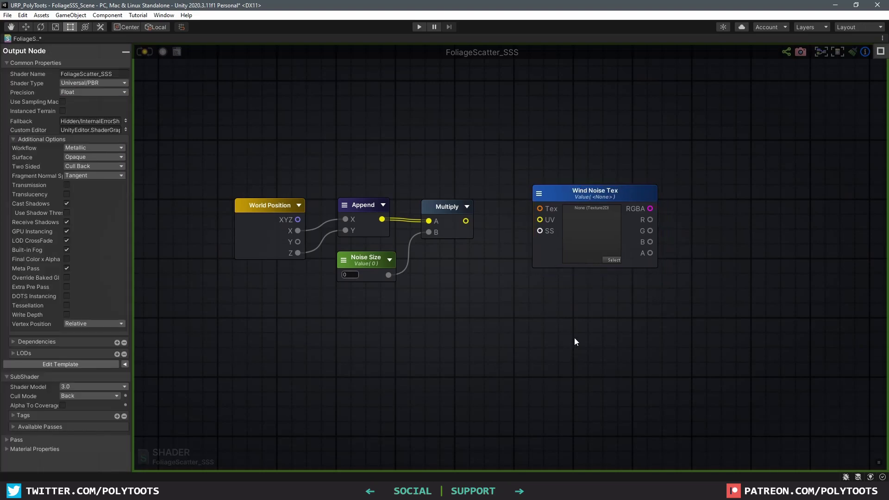
Try a Noise Generator node beneath the Wind Noise Tex sample and delete it
{"action": "right_click", "coordinate": [574, 338]}
{"action": "type", "text": "noise gen"}
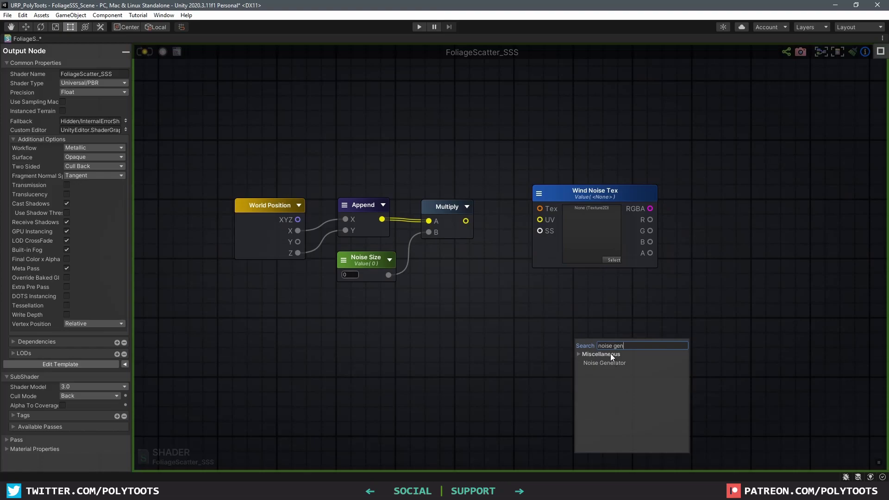
{"action": "left_click", "coordinate": [614, 361]}
{"action": "left_click_drag", "start_coordinate": [620, 348], "coordinate": [584, 302]}
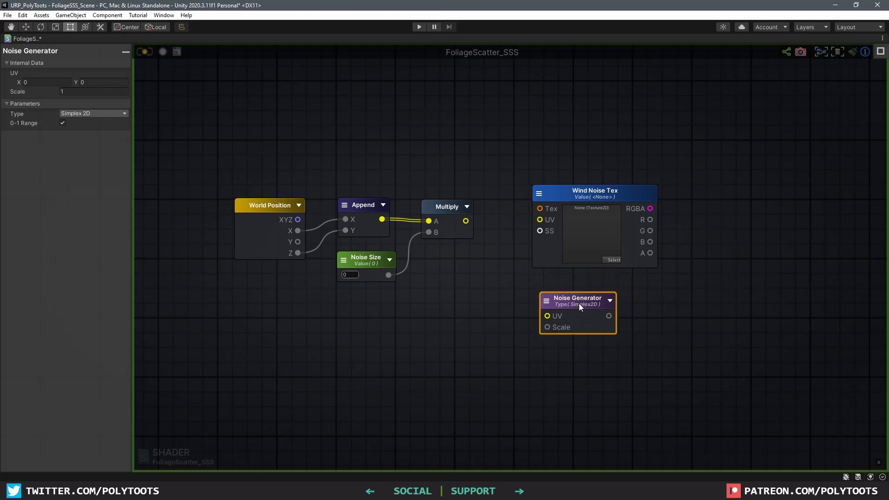
{"action": "key", "text": "Delete"}
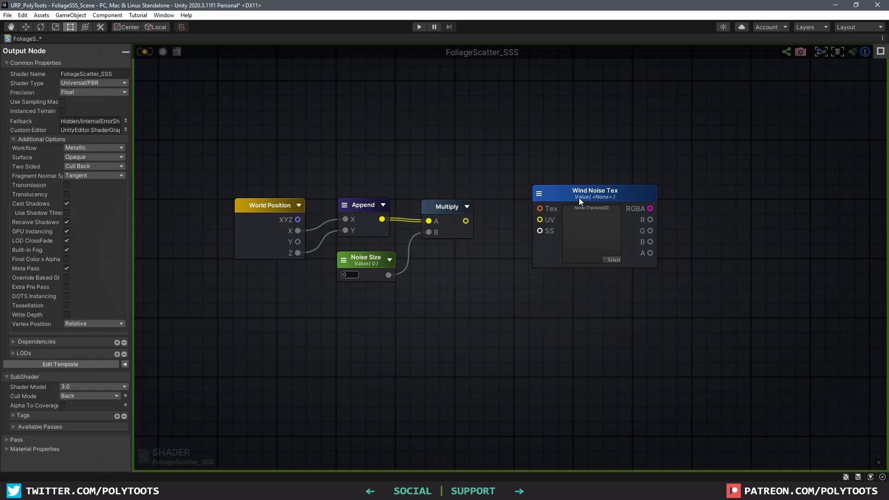
Insert a Panner between the world-position Multiply output and the UV input of Wind Noise Tex
{"action": "left_click_drag", "start_coordinate": [578, 198], "coordinate": [682, 202]}
{"action": "left_click", "coordinate": [513, 224]}
{"action": "right_click", "coordinate": [513, 224]}
{"action": "type", "text": "panner"}
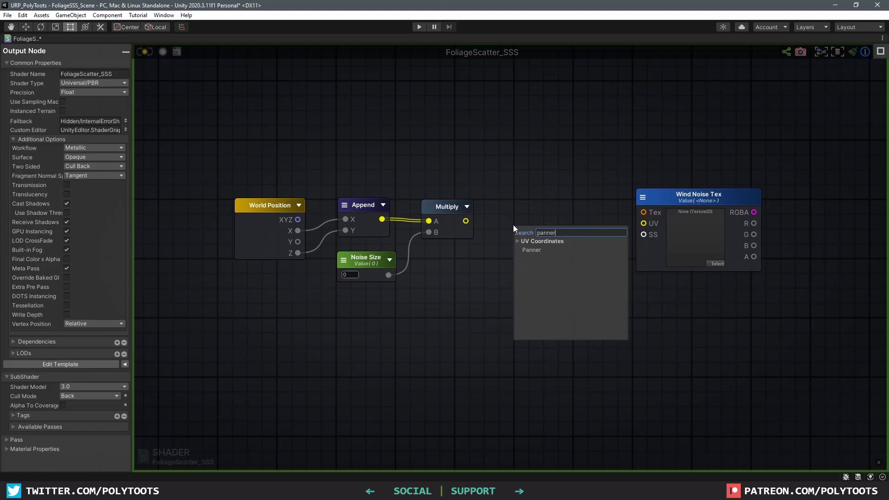
{"action": "key", "text": "Return"}
{"action": "left_click_drag", "start_coordinate": [465, 220], "coordinate": [519, 245]}
{"action": "left_click_drag", "start_coordinate": [577, 246], "coordinate": [651, 202]}
{"action": "left_click_drag", "start_coordinate": [540, 236], "coordinate": [532, 210]}
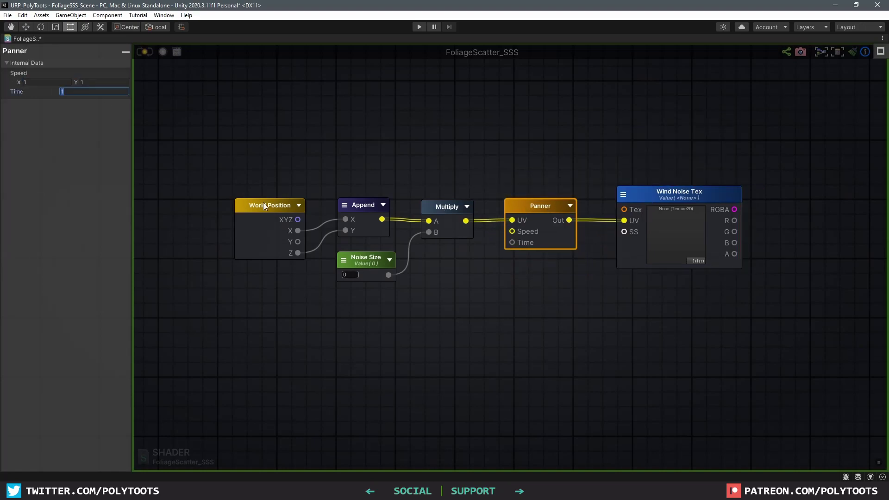
{"action": "left_click", "coordinate": [450, 287]}
{"action": "right_click", "coordinate": [451, 285]}
{"action": "type", "text": "time"}
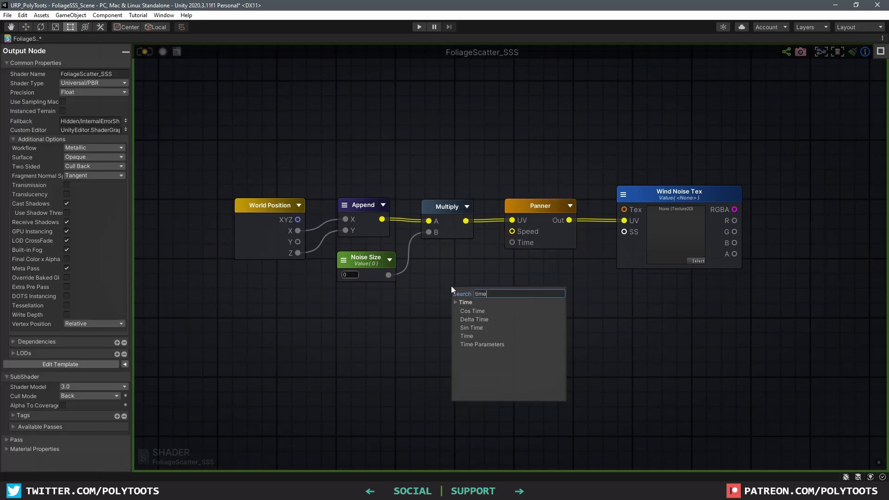
{"action": "key", "text": "Return"}
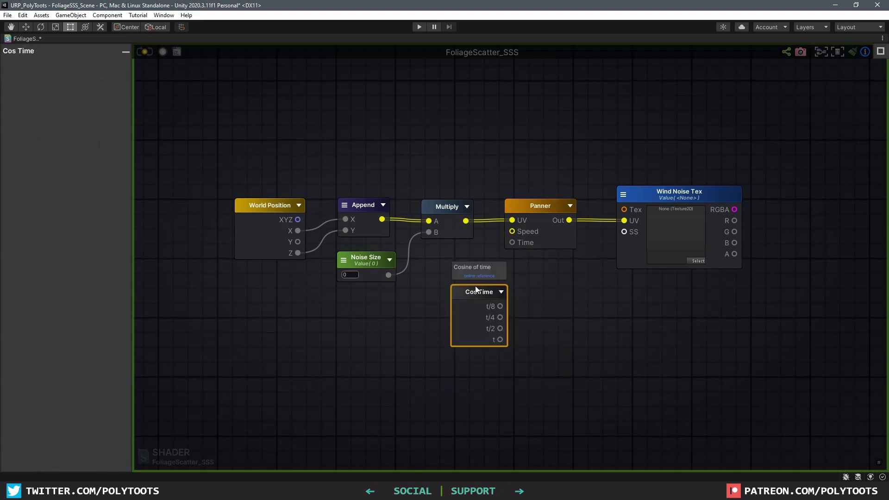
{"action": "key", "text": "Delete"}
Add a Time node below Noise Size and feed it into input B of a new Multiply node
{"action": "right_click", "coordinate": [475, 287]}
{"action": "left_click", "coordinate": [486, 330]}
{"action": "left_click_drag", "start_coordinate": [487, 296], "coordinate": [465, 328]}
{"action": "key", "text": "m"}
{"action": "left_click", "coordinate": [460, 310]}
Multiply a new float named Wind Scroll with Time and connect the product to the Panner's Time input
{"action": "left_click", "coordinate": [416, 303]}
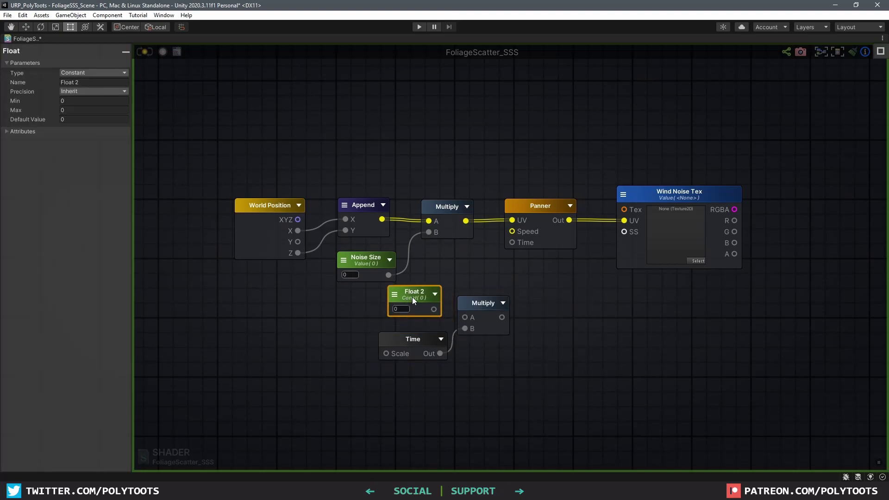
{"action": "double_click", "coordinate": [417, 293]}
{"action": "type", "text": "Wind Scroll"}
{"action": "left_click_drag", "start_coordinate": [417, 292], "coordinate": [409, 293]}
{"action": "left_click_drag", "start_coordinate": [435, 309], "coordinate": [464, 317]}
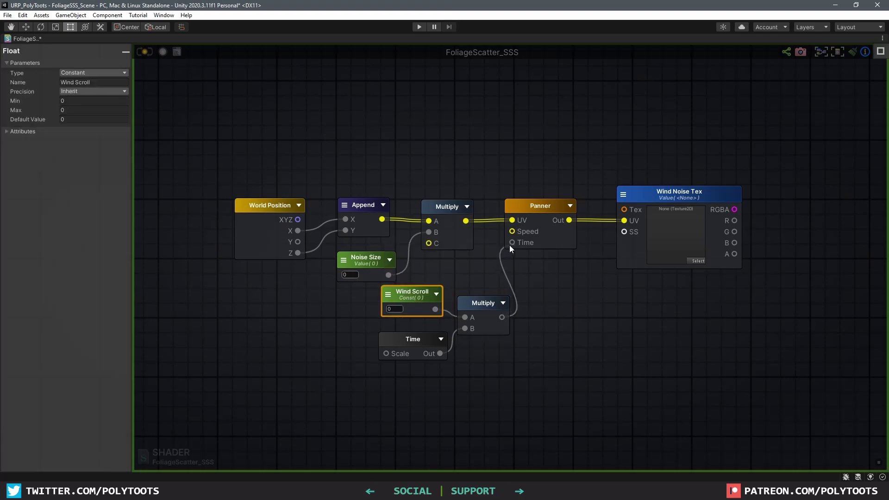
Reposition the Wind Scroll, Time and Multiply nodes together and realign the Panner and Wind Noise Tex nodes
{"action": "left_click_drag", "start_coordinate": [520, 387], "coordinate": [399, 300]}
{"action": "left_click_drag", "start_coordinate": [484, 310], "coordinate": [445, 321]}
{"action": "left_click", "coordinate": [546, 310]}
{"action": "left_click_drag", "start_coordinate": [538, 207], "coordinate": [537, 208]}
{"action": "left_click_drag", "start_coordinate": [665, 198], "coordinate": [656, 196]}
Register the RGBA output of Wind Noise Tex as a local variable named WindScroll
{"action": "middle_click_drag", "start_coordinate": [691, 206], "coordinate": [498, 197]}
{"action": "left_click", "coordinate": [553, 210]}
{"action": "left_click_drag", "start_coordinate": [532, 198], "coordinate": [611, 202]}
{"action": "type", "text": "register"}
{"action": "left_click", "coordinate": [638, 224]}
{"action": "left_click", "coordinate": [99, 74]}
{"action": "type", "text": "WindScroll"}
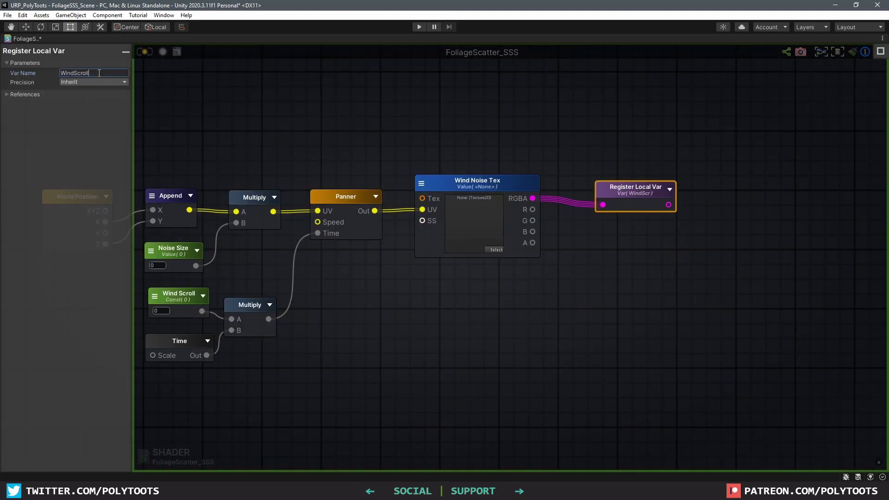
{"action": "left_click", "coordinate": [713, 170]}
Add a Get Local Var node near the shader's output node and set its reference to WindScroll
{"action": "middle_click_drag", "start_coordinate": [713, 170], "coordinate": [584, 235]}
{"action": "scroll", "coordinate": [584, 236], "scroll_direction": "down", "scroll_amount": 5}
{"action": "left_click", "coordinate": [536, 249]}
{"action": "middle_click_drag", "start_coordinate": [787, 101], "coordinate": [577, 235]}
{"action": "scroll", "coordinate": [485, 157], "scroll_direction": "up", "scroll_amount": 5}
{"action": "middle_click_drag", "start_coordinate": [485, 158], "coordinate": [443, 172]}
{"action": "left_click", "coordinate": [431, 186]}
{"action": "scroll", "coordinate": [431, 186], "scroll_direction": "up", "scroll_amount": 1}
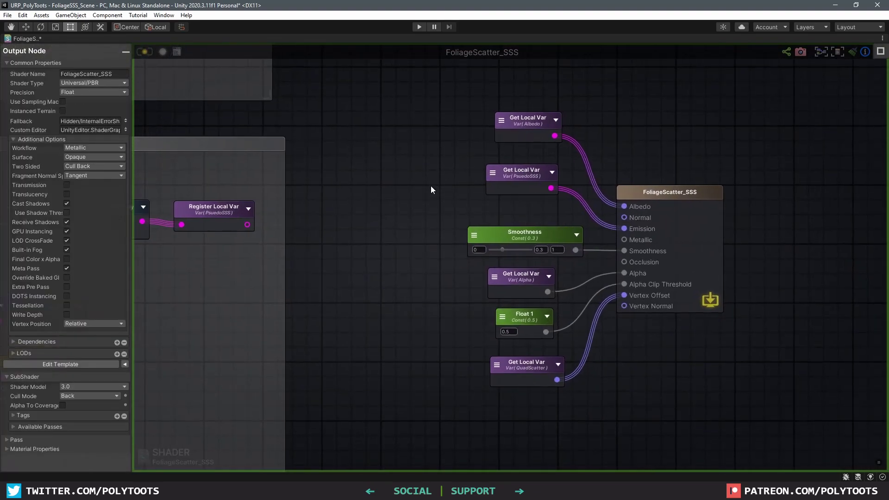
{"action": "key", "text": "g"}
{"action": "left_click", "coordinate": [407, 175]}
{"action": "left_click", "coordinate": [404, 176]}
{"action": "mouse_move", "coordinate": [413, 183]}
{"action": "left_mouse_down"}
{"action": "mouse_move", "coordinate": [404, 175]}
{"action": "mouse_move", "coordinate": [418, 195]}
{"action": "left_mouse_up"}
{"action": "left_click", "coordinate": [436, 225]}
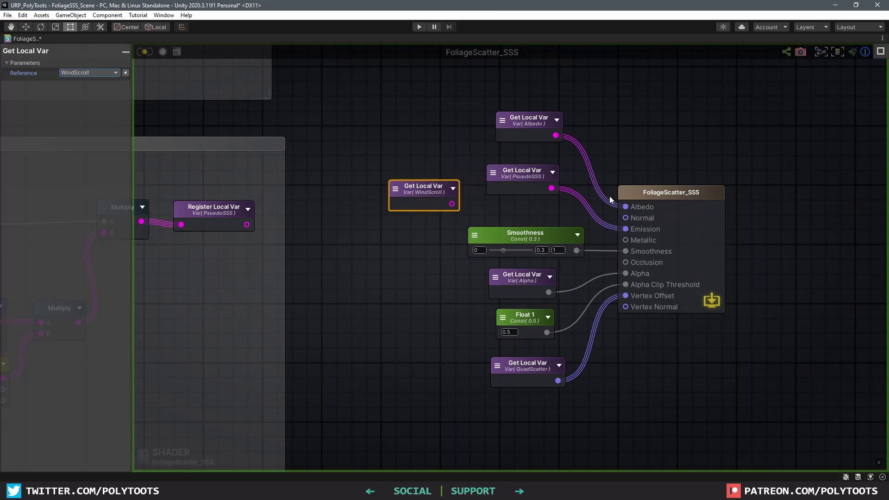
Disconnect Albedo from the output node and feed WindScroll into Emission in place of PsuedoSSS
{"action": "left_click", "coordinate": [625, 207], "text": "alt"}
{"action": "left_click_drag", "start_coordinate": [530, 121], "coordinate": [527, 73]}
{"action": "left_click_drag", "start_coordinate": [524, 174], "coordinate": [517, 112]}
{"action": "left_click_drag", "start_coordinate": [452, 204], "coordinate": [624, 230]}
{"action": "left_click_drag", "start_coordinate": [423, 189], "coordinate": [525, 182]}
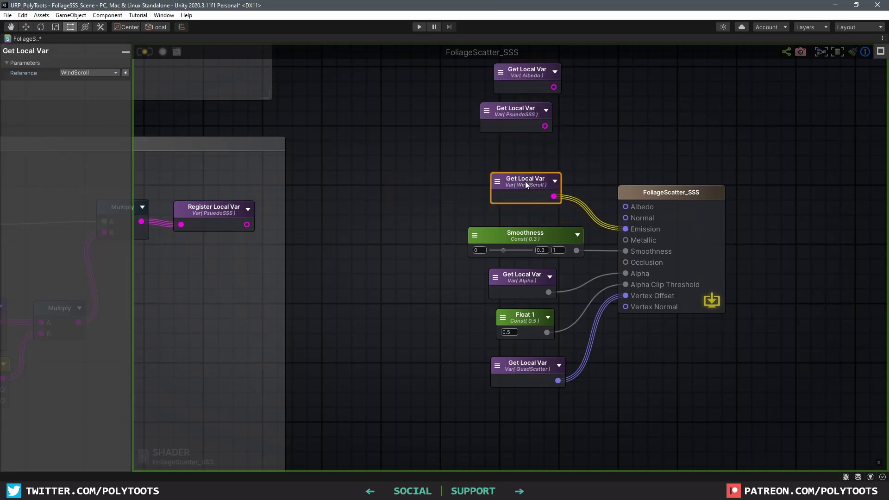
Assign the Noise_Clouds_512 texture to the foliage material's Wind Noise Tex and set Noise Size to 0.22
{"action": "key", "text": "shift+space"}
{"action": "left_click_drag", "start_coordinate": [141, 376], "coordinate": [852, 374]}
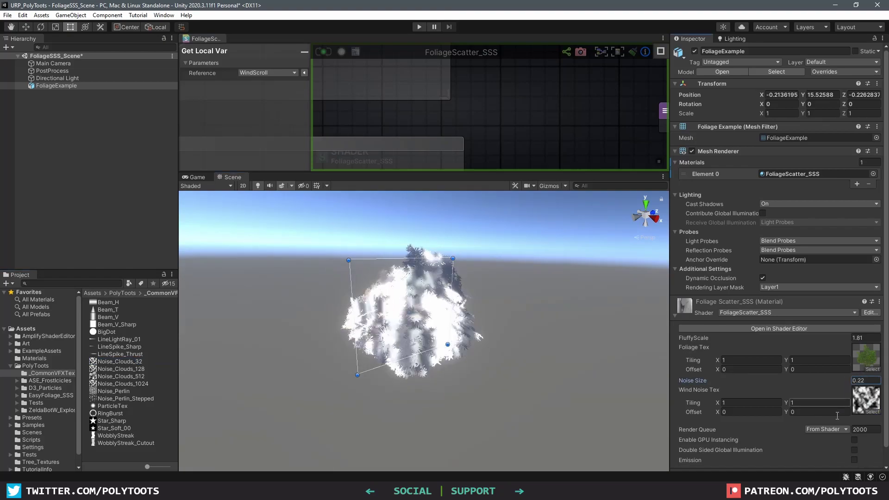
Change the Wind Scroll float from a constant to a material property
{"action": "left_click", "coordinate": [519, 124]}
{"action": "scroll", "coordinate": [520, 123], "scroll_direction": "down", "scroll_amount": 5}
{"action": "middle_click_drag", "start_coordinate": [482, 132], "coordinate": [522, 87]}
{"action": "scroll", "coordinate": [435, 146], "scroll_direction": "up", "scroll_amount": 5}
{"action": "scroll", "coordinate": [524, 93], "scroll_direction": "down", "scroll_amount": 5}
{"action": "scroll", "coordinate": [491, 109], "scroll_direction": "up", "scroll_amount": 4}
{"action": "left_click", "coordinate": [466, 84]}
{"action": "left_click", "coordinate": [293, 73]}
{"action": "left_click", "coordinate": [273, 92]}
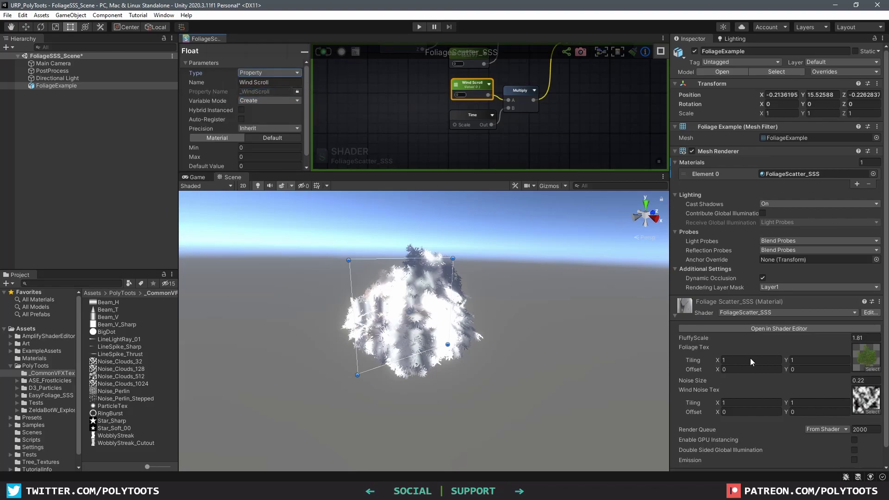
Set the material's Wind Scroll to 0.33 and inspect the scrolling noise on the foliage up close
{"action": "left_click_drag", "start_coordinate": [845, 423], "coordinate": [862, 422]}
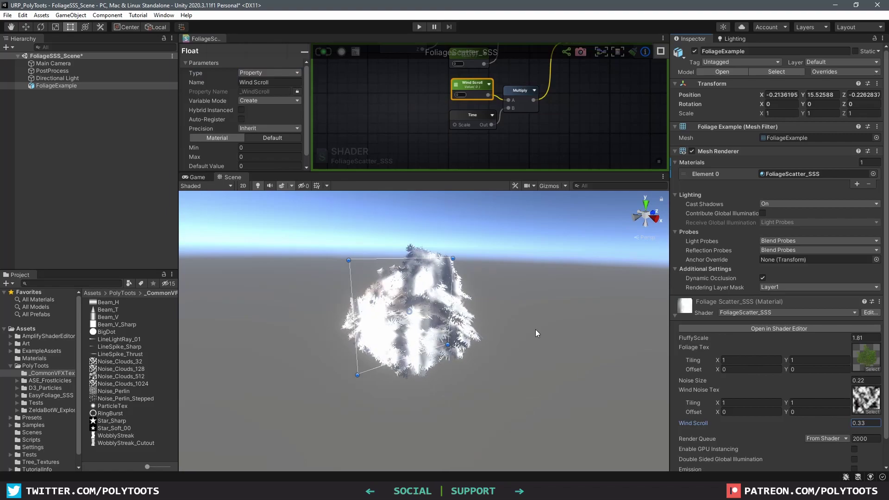
{"action": "scroll", "coordinate": [539, 338], "scroll_direction": "up", "scroll_amount": 2}
{"action": "left_click_drag", "start_coordinate": [539, 339], "coordinate": [546, 359], "text": "alt"}
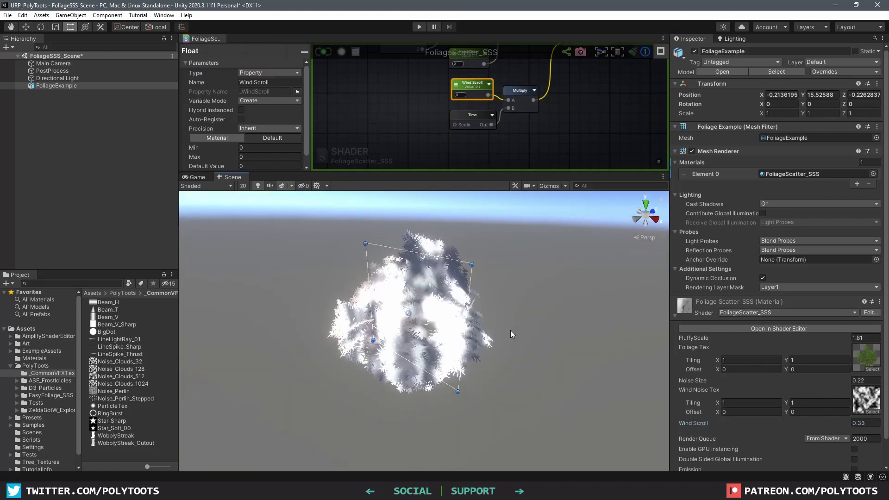
Set the foliage material's Noise Size to 0.1 and Wind Scroll to 0.08 while checking the scrolling noise
{"action": "middle_click_drag", "start_coordinate": [507, 334], "coordinate": [552, 342]}
{"action": "key", "text": "w"}
{"action": "left_click_drag", "start_coordinate": [552, 342], "coordinate": [548, 337], "text": "alt"}
{"action": "left_click", "coordinate": [10, 29]}
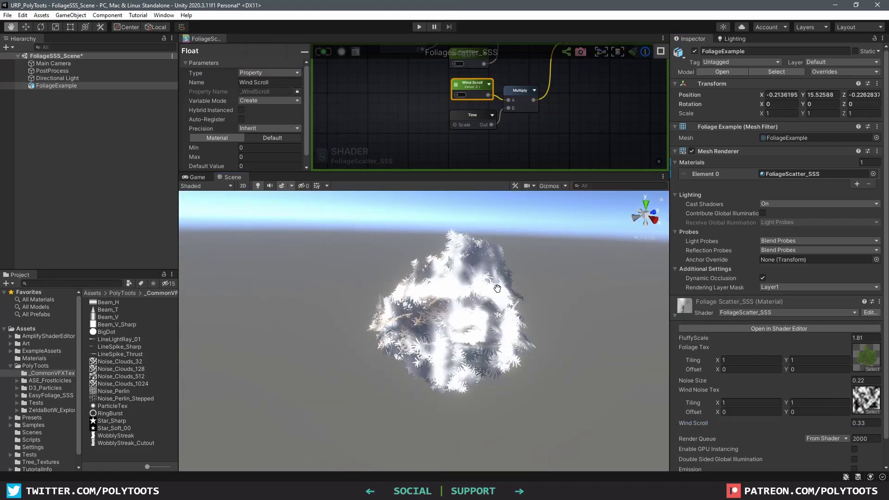
{"action": "mouse_move", "coordinate": [833, 381]}
{"action": "left_mouse_down", "text": "alt"}
{"action": "mouse_move", "coordinate": [819, 382]}
{"action": "mouse_move", "coordinate": [825, 379]}
{"action": "left_mouse_up", "text": "alt"}
{"action": "left_click_drag", "start_coordinate": [524, 318], "coordinate": [503, 341], "text": "alt"}
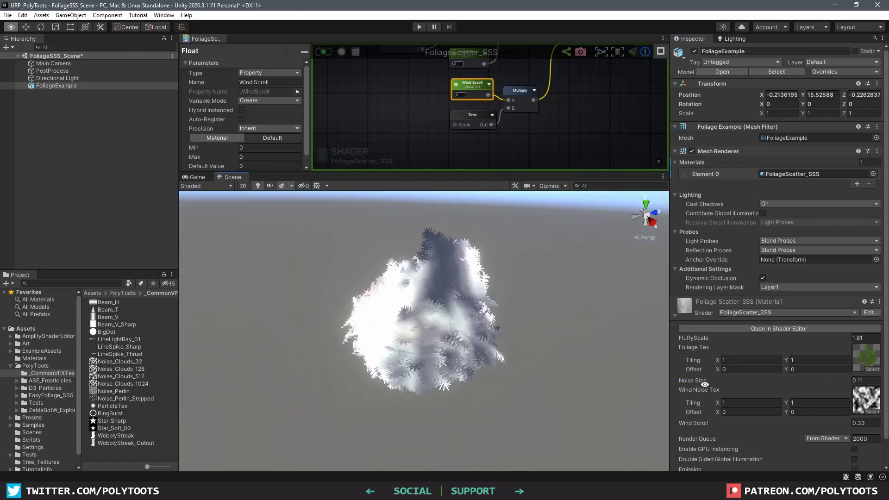
{"action": "mouse_move", "coordinate": [826, 424]}
{"action": "left_mouse_down", "text": "alt"}
{"action": "mouse_move", "coordinate": [813, 425]}
{"action": "mouse_move", "coordinate": [827, 426]}
{"action": "left_mouse_up", "text": "alt"}
{"action": "left_click", "coordinate": [855, 379]}
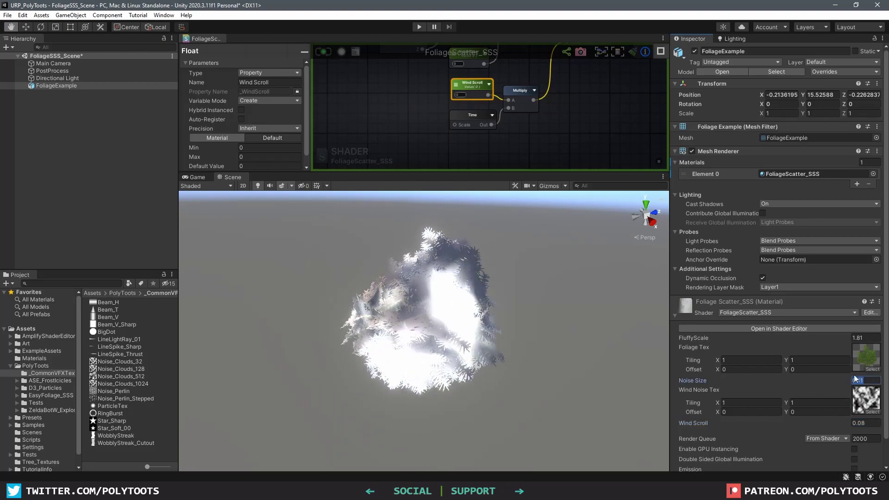
{"action": "type", "text": "0.1"}
{"action": "key", "text": "Tab"}
{"action": "left_click", "coordinate": [842, 424]}
Reconnect Albedo and PsuedoSSS to the output node and move the WindScroll variable node to the quad scatter group
{"action": "key", "text": "shift+space"}
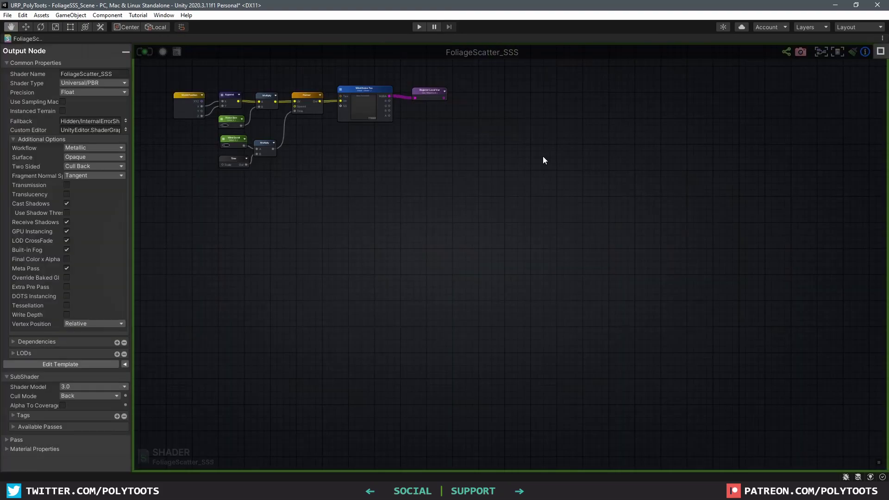
{"action": "middle_click_drag", "start_coordinate": [610, 184], "coordinate": [720, 298]}
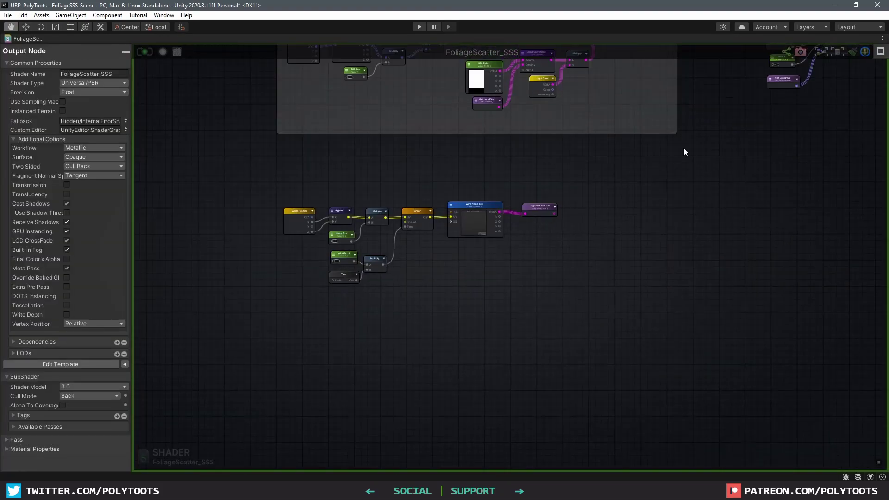
{"action": "right_click_drag", "start_coordinate": [683, 148], "coordinate": [540, 251]}
{"action": "scroll", "coordinate": [608, 138], "scroll_direction": "up", "scroll_amount": 4}
{"action": "left_click_drag", "start_coordinate": [559, 212], "coordinate": [481, 212]}
{"action": "left_click_drag", "start_coordinate": [550, 139], "coordinate": [652, 250]}
{"action": "left_click_drag", "start_coordinate": [489, 208], "coordinate": [362, 116]}
{"action": "middle_click_drag", "start_coordinate": [362, 115], "coordinate": [640, 231]}
{"action": "left_click_drag", "start_coordinate": [609, 224], "coordinate": [363, 181]}
Widen the quad scatter comment group and move the QuadScatter Register Local Var away from the Multiply node
{"action": "scroll", "coordinate": [514, 173], "scroll_direction": "down", "scroll_amount": 1}
{"action": "middle_click_drag", "start_coordinate": [514, 173], "coordinate": [540, 198]}
{"action": "scroll", "coordinate": [541, 198], "scroll_direction": "down", "scroll_amount": 2}
{"action": "left_click_drag", "start_coordinate": [572, 231], "coordinate": [648, 235]}
{"action": "left_click", "coordinate": [605, 198]}
{"action": "left_click_drag", "start_coordinate": [527, 151], "coordinate": [607, 151]}
{"action": "scroll", "coordinate": [544, 174], "scroll_direction": "up", "scroll_amount": 2}
Insert an Add node between the FluffyScale Multiply and the QuadScatter Register Local Var
{"action": "left_click", "coordinate": [532, 182]}
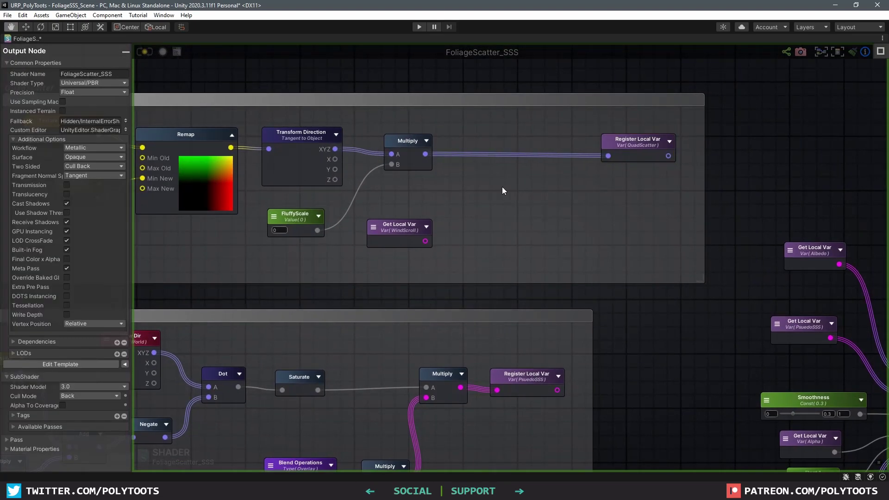
{"action": "key", "text": "a"}
{"action": "left_click", "coordinate": [520, 181]}
{"action": "left_click_drag", "start_coordinate": [539, 190], "coordinate": [541, 149], "text": "alt"}
Add a Multiply node and a Vertex Normal node beside the WindScroll variable in the scatter group
{"action": "key", "text": "m"}
{"action": "left_click", "coordinate": [490, 211]}
{"action": "left_click_drag", "start_coordinate": [410, 240], "coordinate": [418, 258]}
{"action": "left_click", "coordinate": [427, 202]}
{"action": "right_click", "coordinate": [427, 202]}
{"action": "type", "text": "vertex normal"}
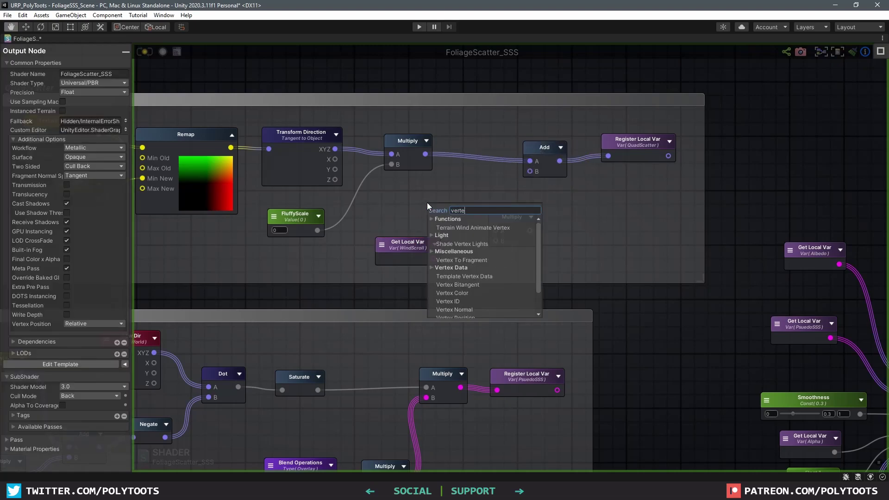
{"action": "left_click", "coordinate": [473, 225]}
Multiply Vertex Normal by WindScroll, feed the result into the Add node's B input, and tidy the node layout
{"action": "left_click_drag", "start_coordinate": [437, 194], "coordinate": [529, 172]}
{"action": "left_click_drag", "start_coordinate": [504, 217], "coordinate": [485, 205]}
{"action": "left_click_drag", "start_coordinate": [657, 142], "coordinate": [654, 146]}
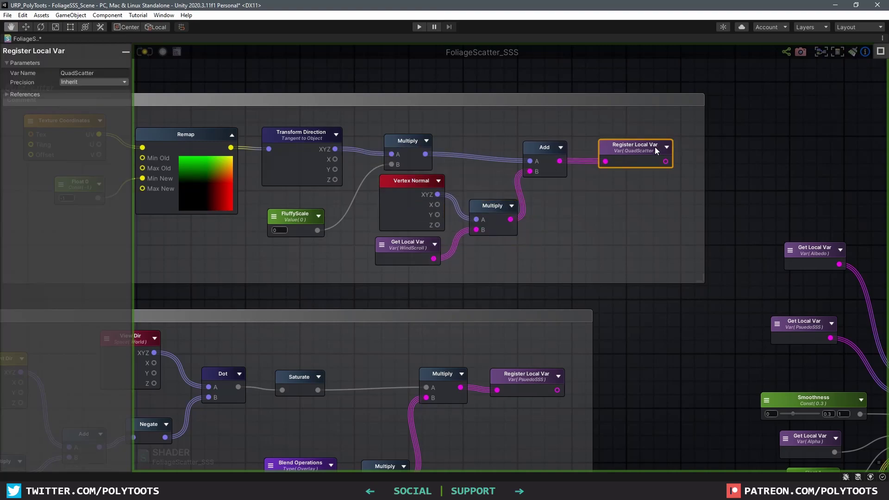
{"action": "left_click_drag", "start_coordinate": [554, 151], "coordinate": [566, 149]}
{"action": "left_click_drag", "start_coordinate": [625, 151], "coordinate": [629, 148]}
{"action": "middle_click_drag", "start_coordinate": [531, 171], "coordinate": [539, 164]}
Set the Noise Size float's default value to 0.1 and convert it from a property to a constant
{"action": "middle_click_drag", "start_coordinate": [258, 284], "coordinate": [602, 194]}
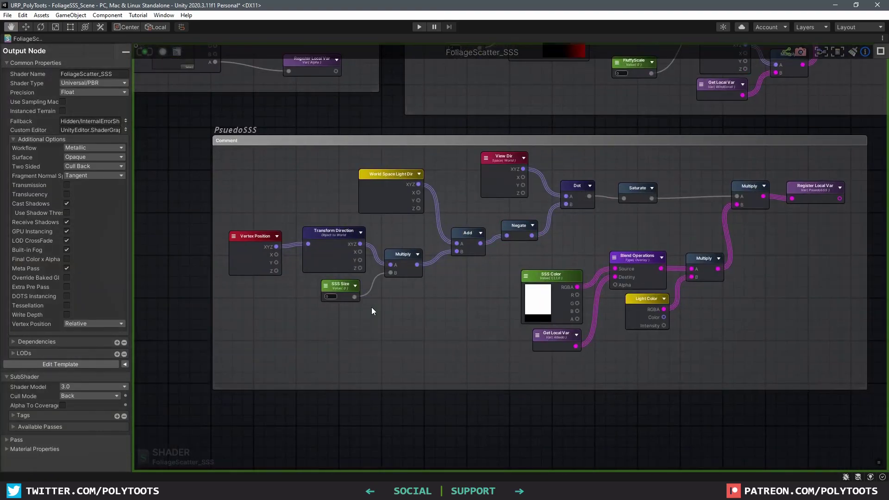
{"action": "middle_click_drag", "start_coordinate": [399, 277], "coordinate": [470, 90]}
{"action": "middle_click_drag", "start_coordinate": [428, 221], "coordinate": [422, 104]}
{"action": "scroll", "coordinate": [389, 270], "scroll_direction": "up", "scroll_amount": 2}
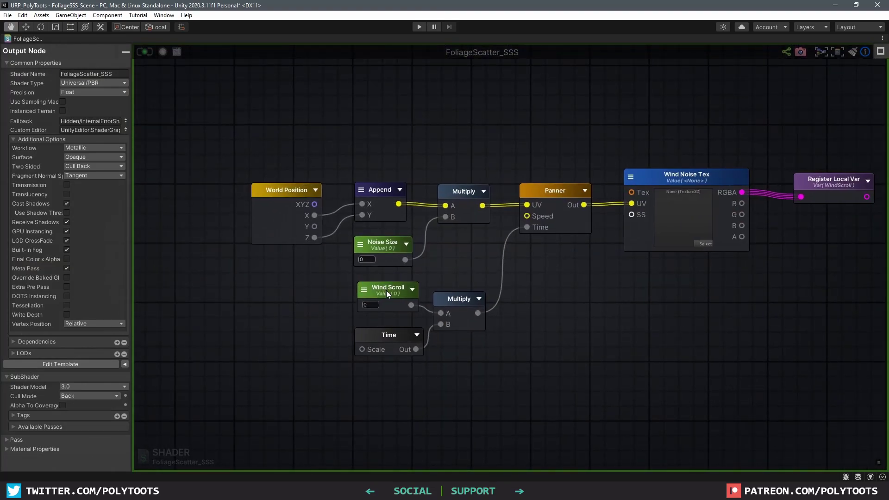
{"action": "left_click", "coordinate": [387, 249]}
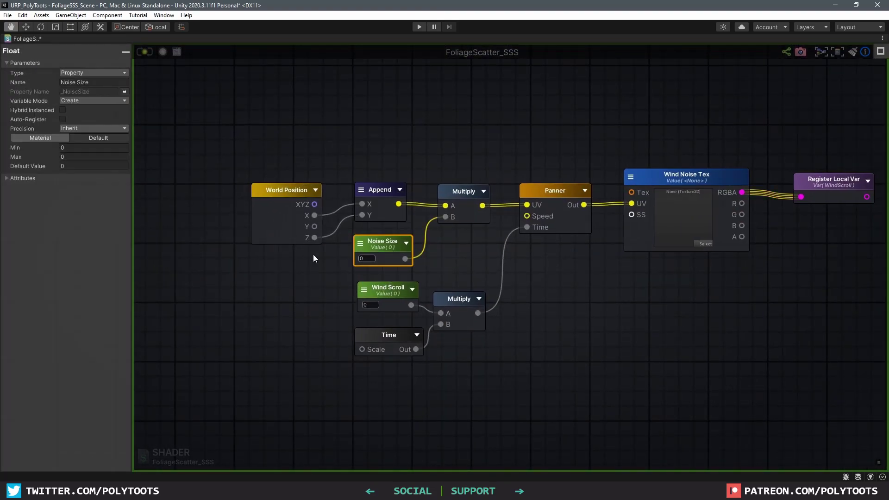
{"action": "left_click", "coordinate": [368, 258]}
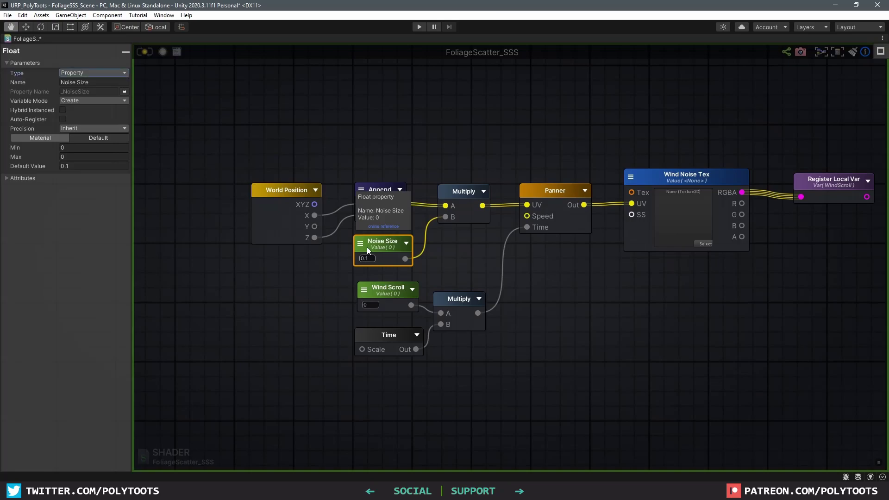
{"action": "right_click", "coordinate": [367, 249]}
{"action": "left_click", "coordinate": [375, 253]}
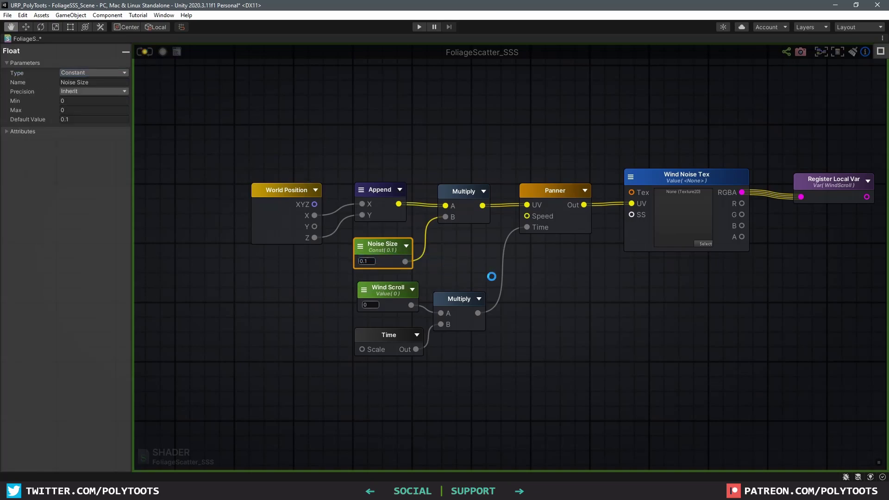
{"action": "left_click", "coordinate": [462, 134]}
Set the foliage material's Wind Scroll to 0.07 and inspect the wind displacement from several angles
{"action": "key", "text": "shift+space"}
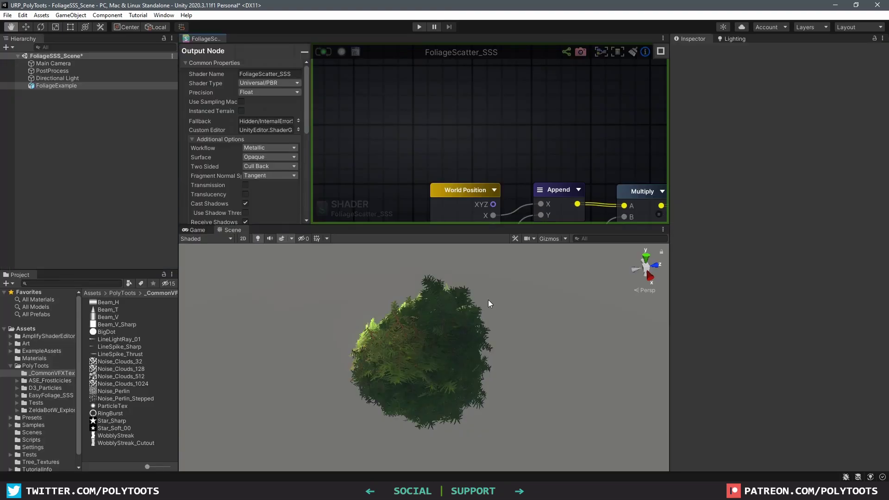
{"action": "left_click_drag", "start_coordinate": [401, 362], "coordinate": [584, 319], "text": "alt"}
{"action": "left_click_drag", "start_coordinate": [832, 442], "coordinate": [842, 442]}
{"action": "left_click_drag", "start_coordinate": [419, 355], "coordinate": [517, 333], "text": "alt"}
{"action": "left_click_drag", "start_coordinate": [446, 353], "coordinate": [358, 363], "text": "alt"}
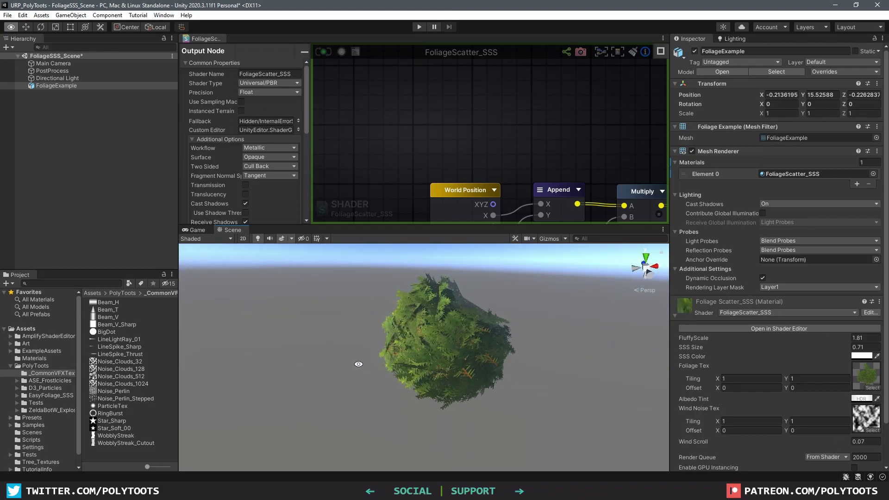
{"action": "left_click_drag", "start_coordinate": [358, 364], "coordinate": [433, 361], "text": "alt"}
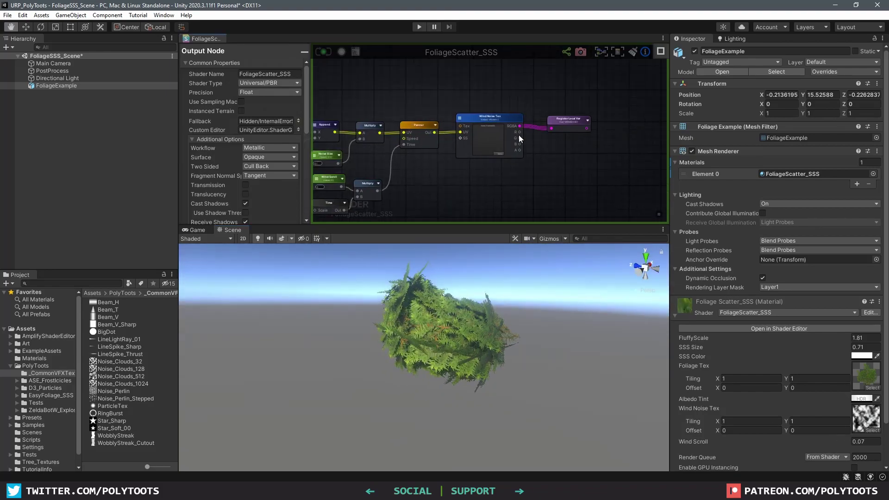
Insert a Power node between Wind Noise Tex and the WindScroll Register Local Var
{"action": "left_click_drag", "start_coordinate": [562, 119], "coordinate": [646, 120]}
{"action": "middle_click_drag", "start_coordinate": [574, 140], "coordinate": [523, 146]}
{"action": "scroll", "coordinate": [522, 147], "scroll_direction": "up", "scroll_amount": 1}
{"action": "left_click", "coordinate": [506, 170]}
{"action": "key", "text": "e"}
{"action": "left_click_drag", "start_coordinate": [514, 163], "coordinate": [505, 121], "text": "alt"}
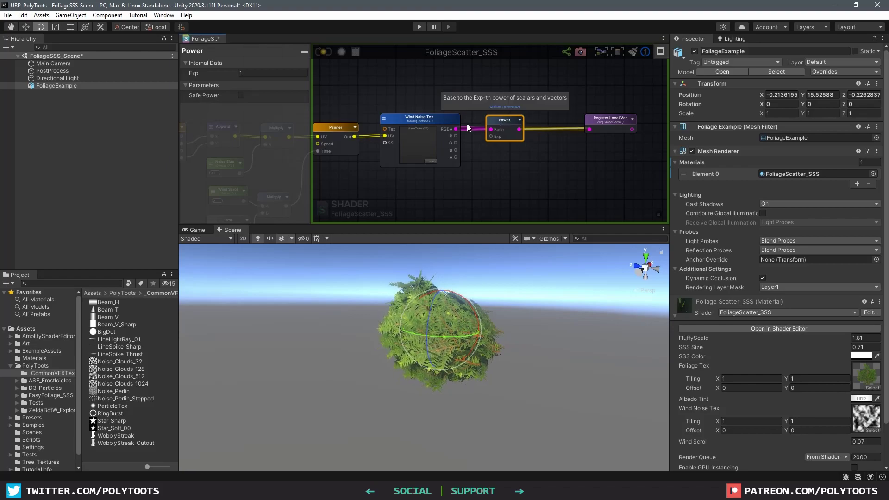
Set the Power node's exponent to 1.5 and, with the shader updated, the material's Wind Scroll to 0.03
{"action": "left_click", "coordinate": [280, 72]}
{"action": "type", "text": "1.5"}
{"action": "key", "text": "Tab"}
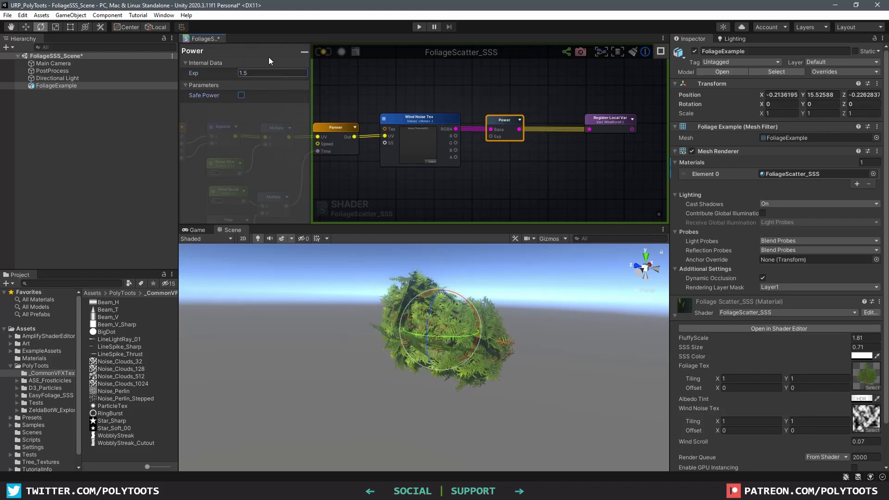
{"action": "left_click_drag", "start_coordinate": [499, 119], "coordinate": [499, 119]}
{"action": "left_click", "coordinate": [327, 52]}
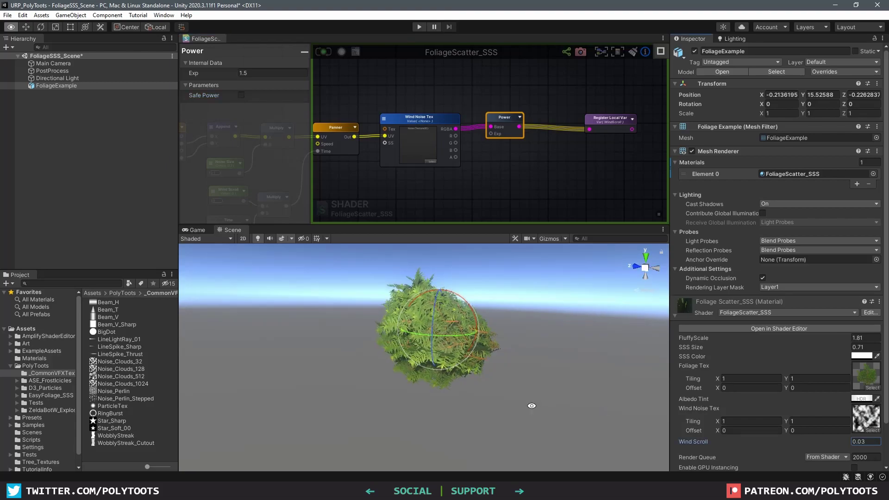
{"action": "left_click_drag", "start_coordinate": [531, 405], "coordinate": [375, 381], "text": "alt"}
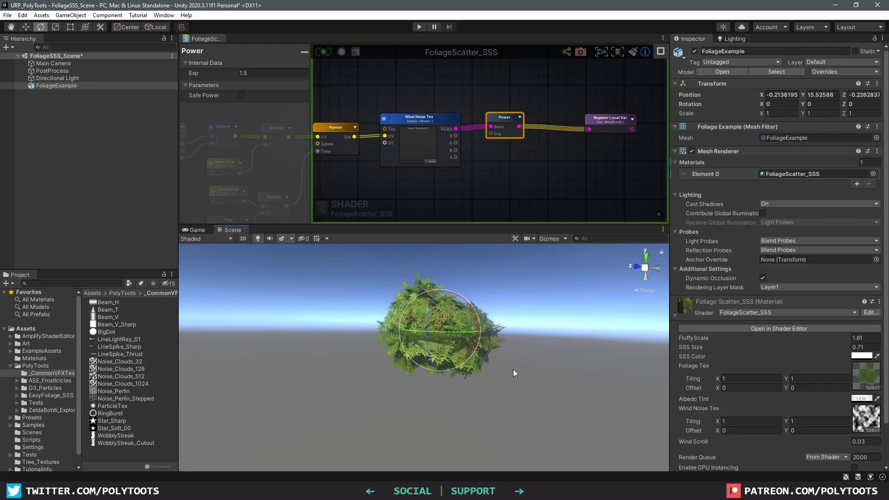
Move the World Position, Noise Size, Wind Scroll and Time nodes away from the Panner to make room
{"action": "left_click", "coordinate": [519, 174]}
{"action": "key", "text": "shift+space"}
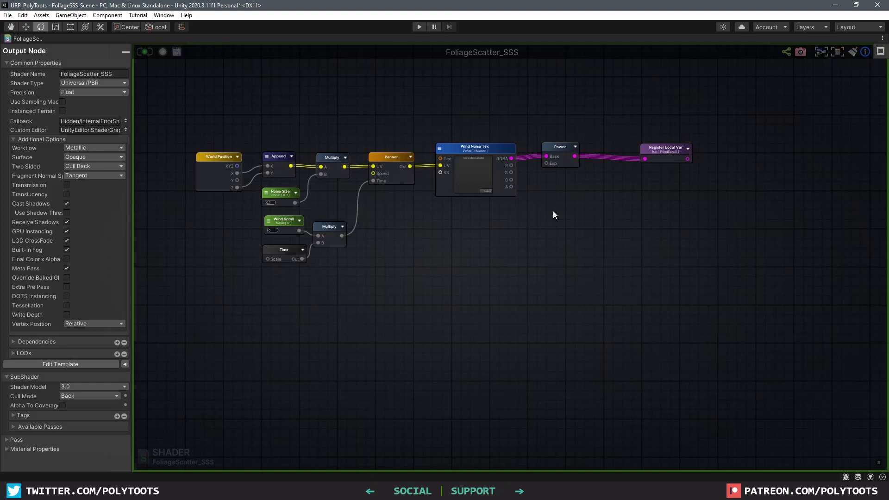
{"action": "right_click_drag", "start_coordinate": [526, 207], "coordinate": [592, 198]}
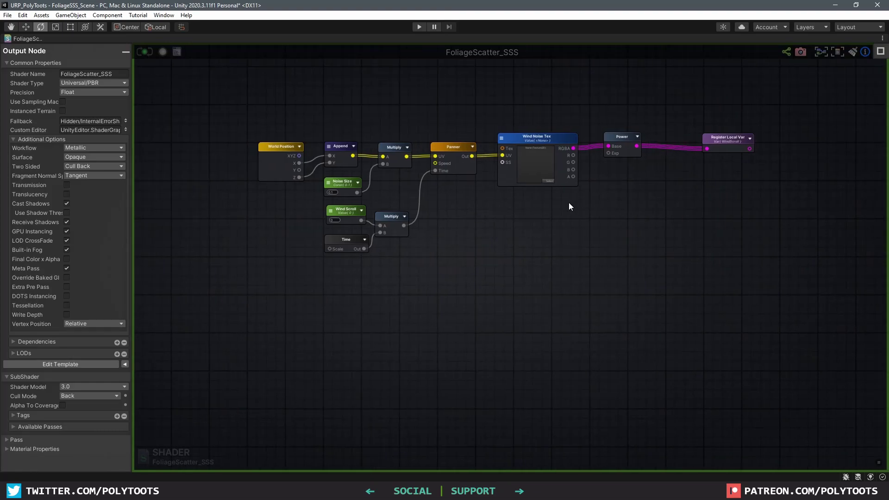
{"action": "left_click_drag", "start_coordinate": [282, 115], "coordinate": [495, 250]}
{"action": "left_click_drag", "start_coordinate": [460, 151], "coordinate": [403, 144]}
{"action": "left_click", "coordinate": [465, 171]}
{"action": "scroll", "coordinate": [385, 137], "scroll_direction": "up", "scroll_amount": 2}
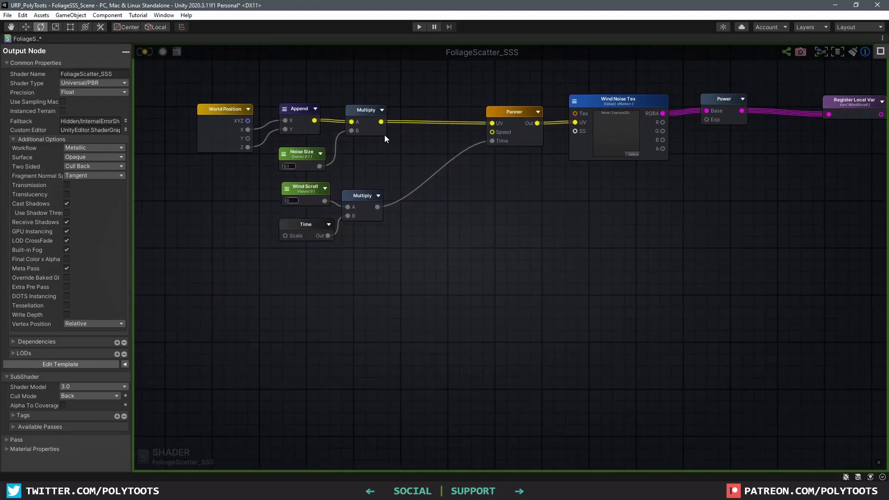
Branch the scaled world coordinates into a new Multiply by 2 and connect it to a second Panner's UV
{"action": "left_click_drag", "start_coordinate": [381, 121], "coordinate": [447, 217]}
{"action": "type", "text": "multi"}
{"action": "left_click", "coordinate": [481, 257]}
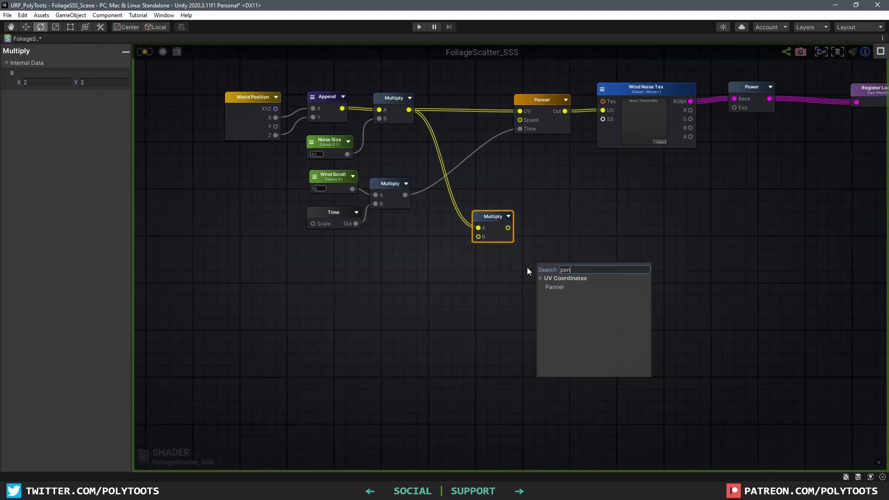
{"action": "left_click", "coordinate": [559, 287]}
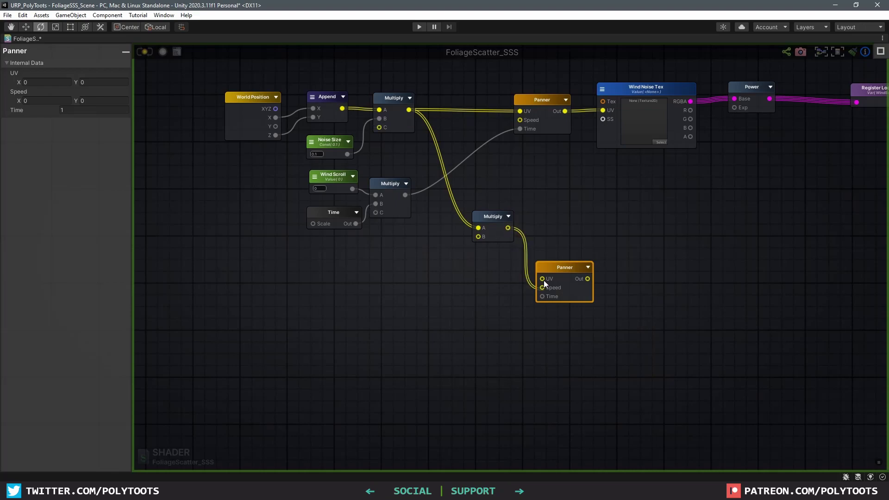
{"action": "left_click_drag", "start_coordinate": [543, 283], "coordinate": [542, 278]}
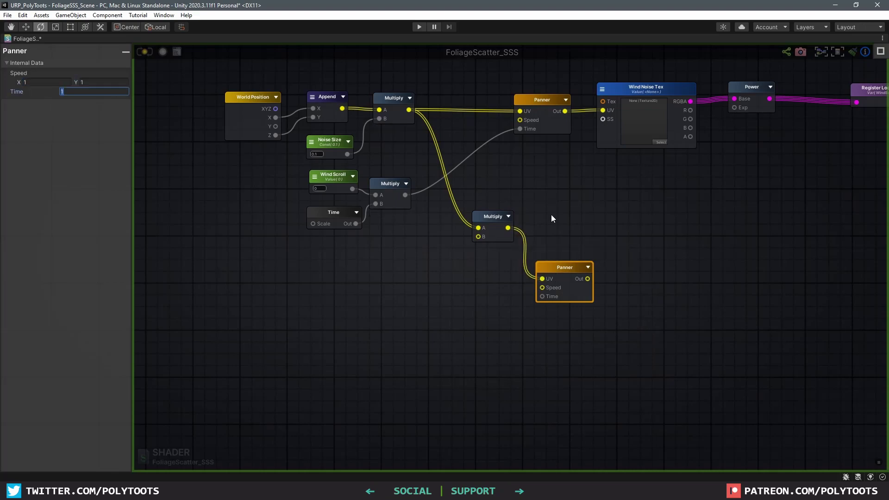
Add a Texture Sample beside the second Panner and make it a reference to _WindNoiseTex
{"action": "middle_click_drag", "start_coordinate": [625, 231], "coordinate": [512, 215]}
{"action": "key", "text": "t"}
{"action": "left_click", "coordinate": [530, 258]}
{"action": "left_click_drag", "start_coordinate": [454, 253], "coordinate": [443, 233]}
{"action": "left_click_drag", "start_coordinate": [549, 257], "coordinate": [522, 230]}
{"action": "left_click", "coordinate": [78, 73]}
{"action": "left_click", "coordinate": [93, 92]}
{"action": "left_click", "coordinate": [81, 84]}
{"action": "left_click", "coordinate": [109, 102]}
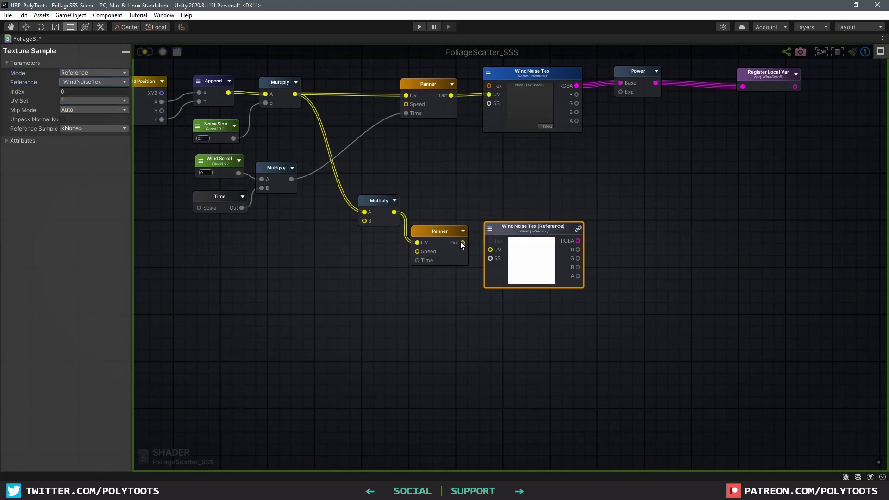
Connect the second Panner to the referenced noise sample's UV and space out the new Multiply, Panner and sample nodes
{"action": "left_click", "coordinate": [375, 201]}
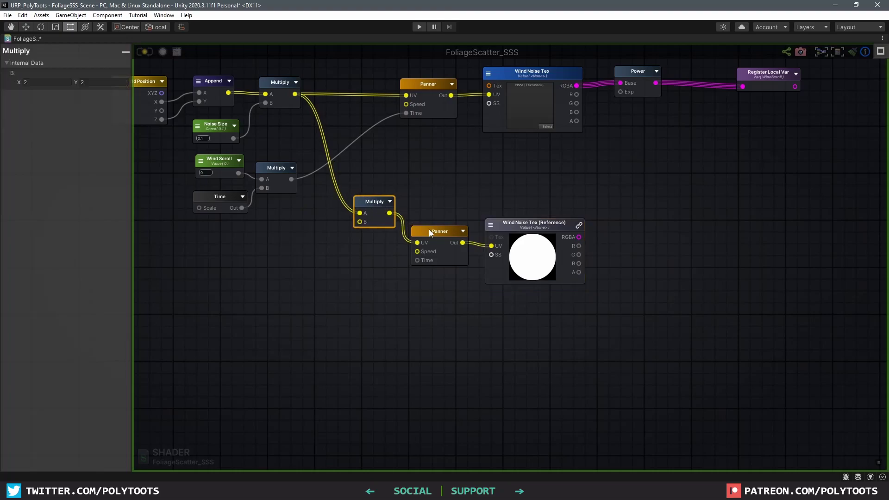
{"action": "left_click", "coordinate": [434, 236]}
{"action": "left_click_drag", "start_coordinate": [519, 224], "coordinate": [530, 223]}
{"action": "left_click_drag", "start_coordinate": [438, 233], "coordinate": [442, 232]}
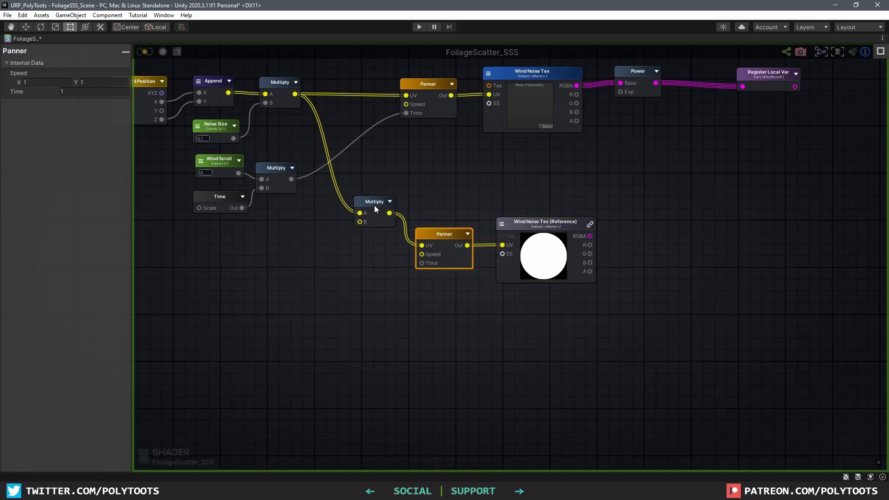
{"action": "left_click_drag", "start_coordinate": [374, 205], "coordinate": [375, 204]}
Add a new Multiply node fed by the Time node's output
{"action": "right_click_drag", "start_coordinate": [235, 202], "coordinate": [393, 193]}
{"action": "left_click", "coordinate": [365, 193]}
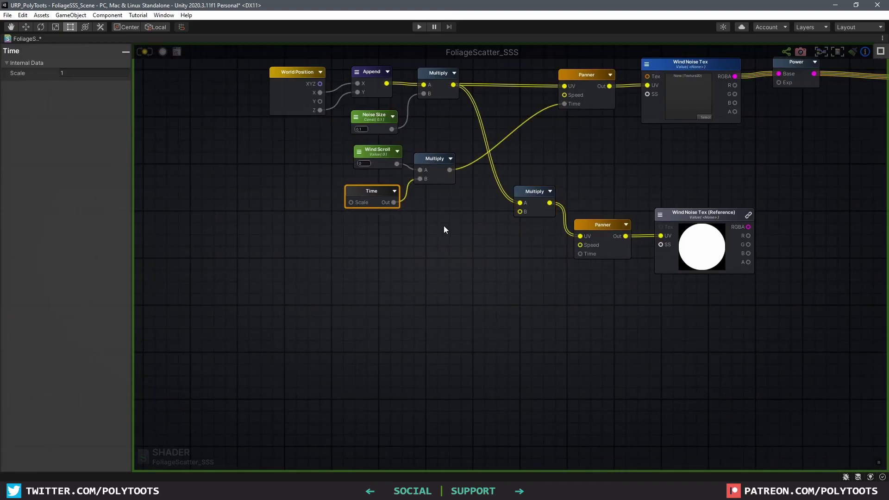
{"action": "left_click_drag", "start_coordinate": [333, 221], "coordinate": [384, 265]}
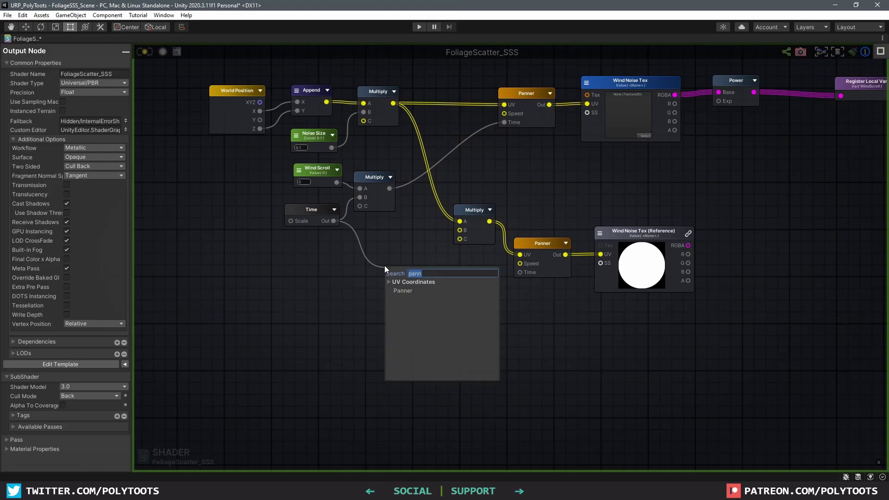
{"action": "type", "text": "mult"}
{"action": "left_click", "coordinate": [416, 306]}
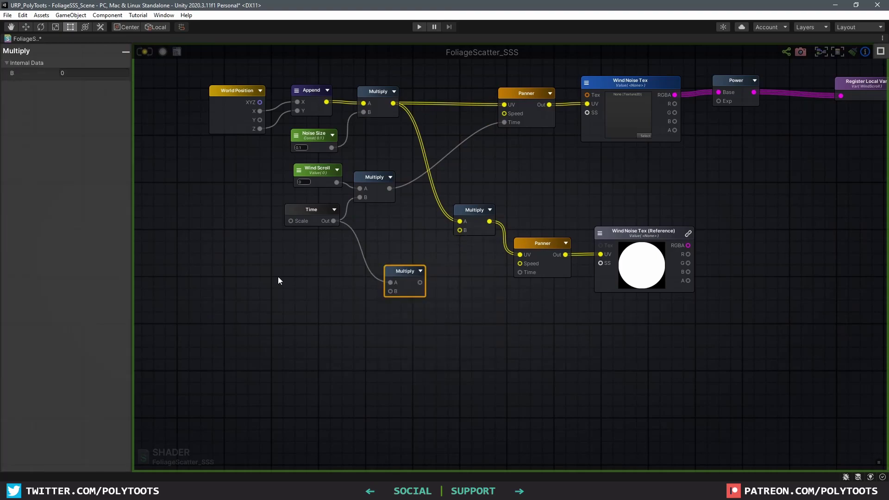
Add a Wind Jitter float property, multiply it with Time, and feed the result into the second Panner's Time input
{"action": "key", "text": "1"}
{"action": "left_click", "coordinate": [285, 279]}
{"action": "left_click_drag", "start_coordinate": [286, 279], "coordinate": [519, 272]}
{"action": "left_click", "coordinate": [315, 289]}
{"action": "left_click", "coordinate": [326, 308]}
{"action": "type", "text": "Wind Jitter"}
{"action": "key", "text": "Return"}
Insert a Multiply between Power and the WindScroll register, with the referenced noise sample's RGBA as its second input
{"action": "middle_click_drag", "start_coordinate": [667, 223], "coordinate": [559, 252]}
{"action": "key", "text": "m"}
{"action": "left_click", "coordinate": [561, 251]}
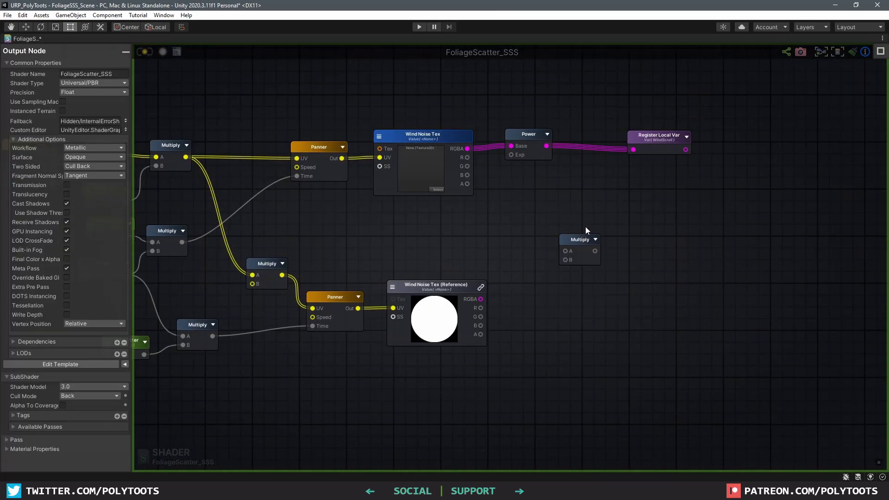
{"action": "left_click_drag", "start_coordinate": [574, 237], "coordinate": [582, 138]}
{"action": "left_click_drag", "start_coordinate": [482, 299], "coordinate": [573, 161]}
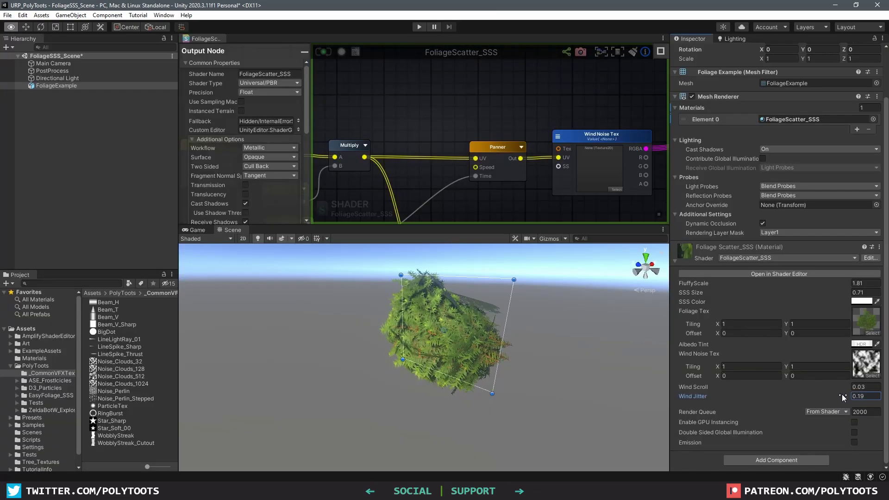
Set the material's Wind Jitter to 0.11 and Wind Scroll to 0.08 while inspecting the foliage motion
{"action": "left_click_drag", "start_coordinate": [841, 397], "coordinate": [786, 396]}
{"action": "left_click_drag", "start_coordinate": [579, 369], "coordinate": [516, 387], "text": "alt"}
{"action": "mouse_move", "coordinate": [831, 398]}
{"action": "left_mouse_down"}
{"action": "mouse_move", "coordinate": [848, 386]}
{"action": "mouse_move", "coordinate": [837, 398]}
{"action": "left_mouse_up"}
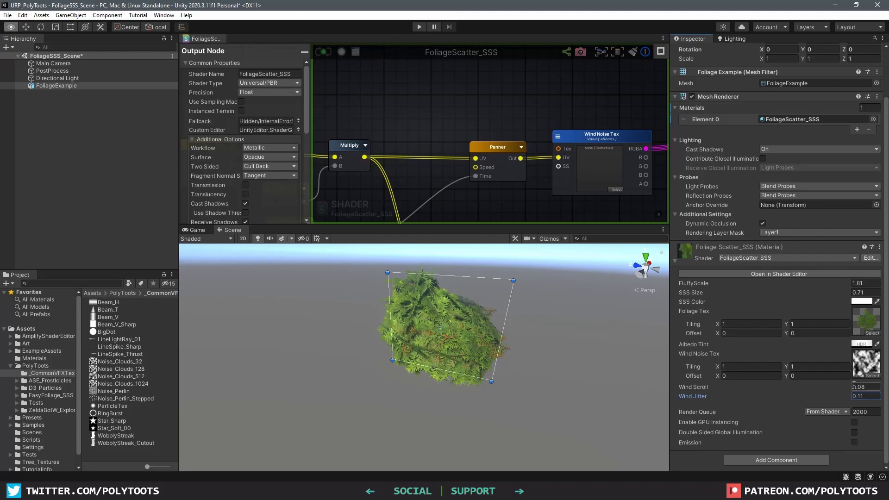
Set the foliage material's Wind Scroll to 0.09 while inspecting the motion from another angle
{"action": "left_click_drag", "start_coordinate": [832, 388], "coordinate": [839, 398]}
{"action": "mouse_move", "coordinate": [456, 354]}
{"action": "left_mouse_down", "text": "alt"}
{"action": "mouse_move", "coordinate": [578, 365]}
{"action": "mouse_move", "coordinate": [639, 353]}
{"action": "mouse_move", "coordinate": [460, 362]}
{"action": "left_mouse_up", "text": "alt"}
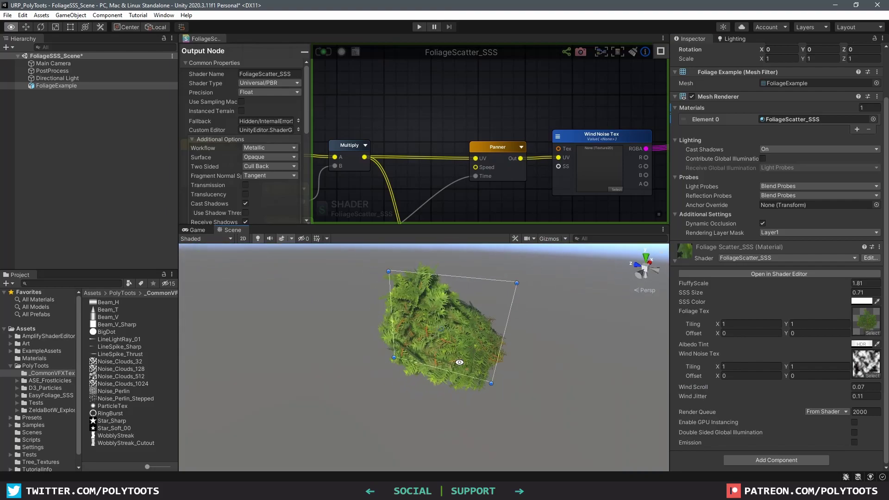
{"action": "left_click_drag", "start_coordinate": [846, 387], "coordinate": [849, 386], "text": "alt"}
Move the Wind Scroll and Wind Jitter nodes away from their Multiply nodes and set Wind Scroll's maximum to 1
{"action": "scroll", "coordinate": [501, 138], "scroll_direction": "down", "scroll_amount": 5}
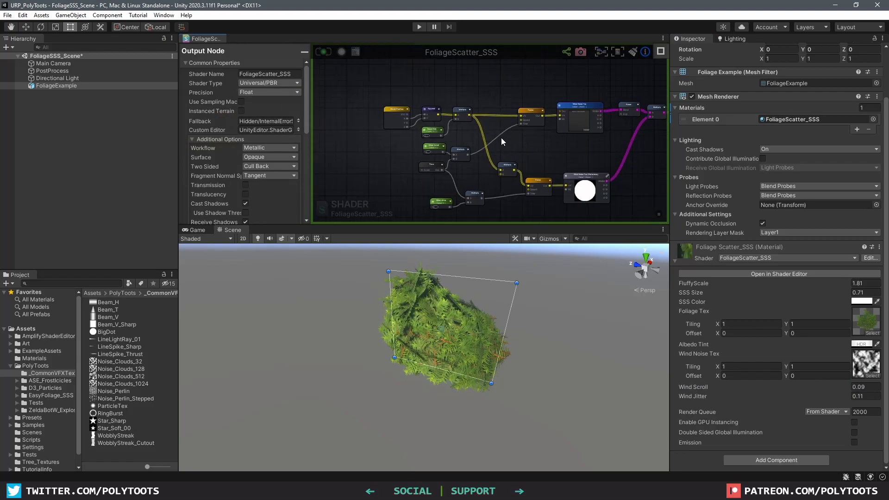
{"action": "key", "text": "shift+space"}
{"action": "scroll", "coordinate": [326, 165], "scroll_direction": "up", "scroll_amount": 5}
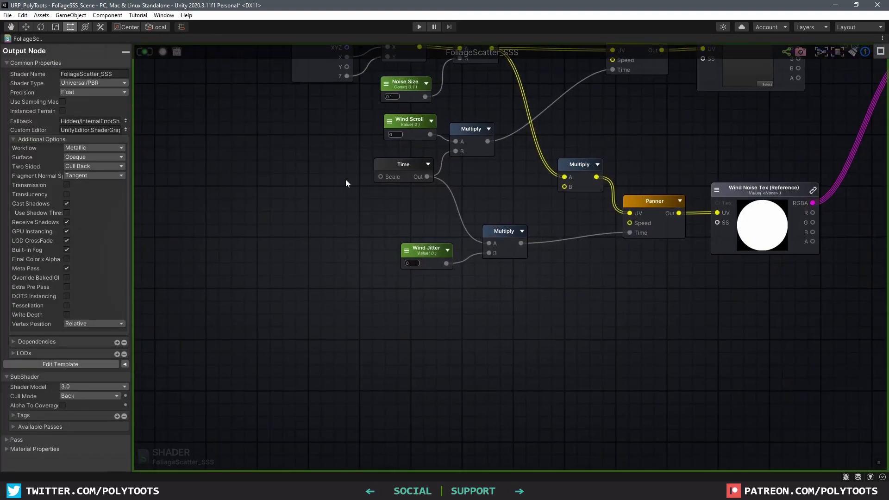
{"action": "left_click_drag", "start_coordinate": [446, 155], "coordinate": [337, 163]}
{"action": "left_click_drag", "start_coordinate": [468, 285], "coordinate": [343, 287]}
{"action": "left_click", "coordinate": [327, 152]}
{"action": "left_click", "coordinate": [86, 155]}
{"action": "type", "text": "1"}
{"action": "key", "text": "Tab"}
Set the Wind Jitter property's maximum to 1
{"action": "left_click", "coordinate": [326, 284]}
{"action": "left_click", "coordinate": [75, 157]}
{"action": "type", "text": "1"}
{"action": "key", "text": "Tab"}
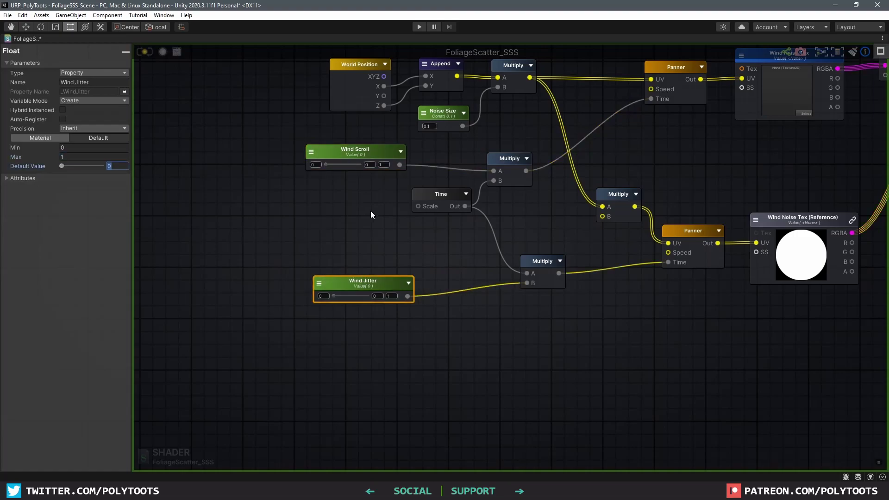
Insert a Remap node between Wind Scroll and its Multiply, with Max New set to 0.1
{"action": "right_click", "coordinate": [375, 211]}
{"action": "type", "text": "remap"}
{"action": "left_click", "coordinate": [398, 237]}
{"action": "left_click_drag", "start_coordinate": [345, 157], "coordinate": [284, 161]}
{"action": "left_click_drag", "start_coordinate": [403, 223], "coordinate": [394, 162], "text": "alt"}
{"action": "left_click_drag", "start_coordinate": [420, 190], "coordinate": [423, 198]}
{"action": "left_click", "coordinate": [423, 200]}
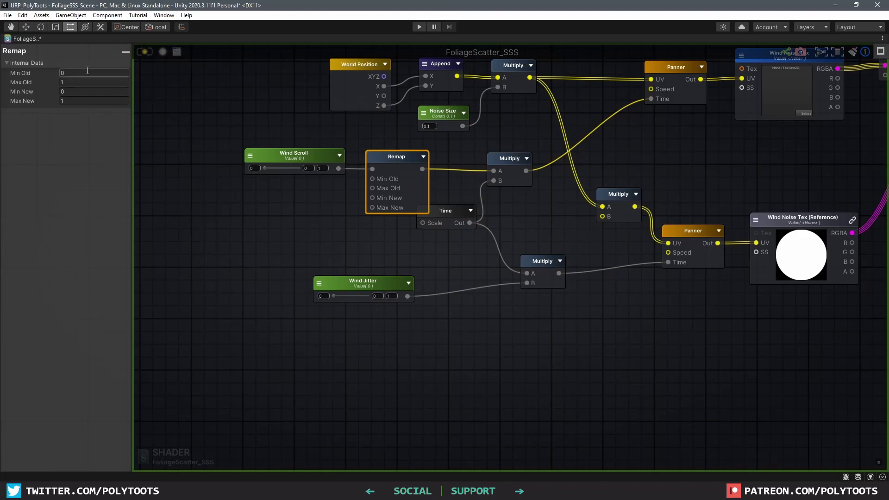
{"action": "left_click_drag", "start_coordinate": [388, 159], "coordinate": [384, 158]}
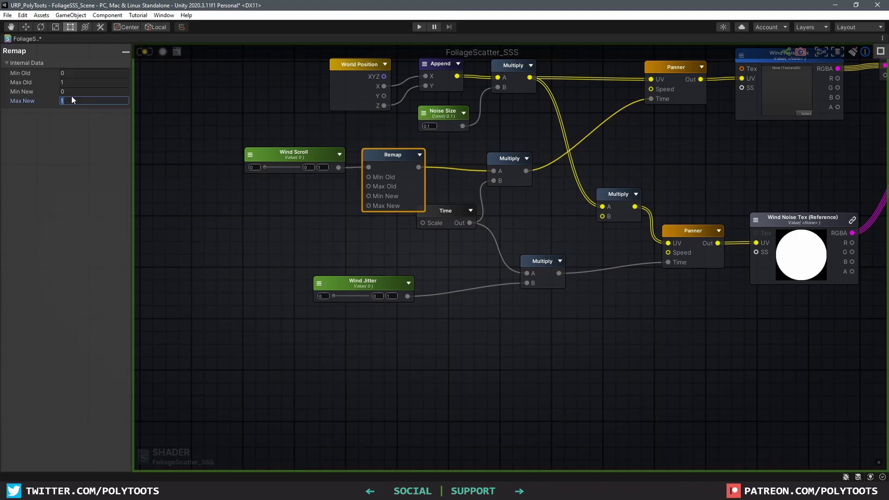
{"action": "type", "text": "1"}
{"action": "key", "text": "Return"}
Duplicate the Remap, insert the copy between Wind Jitter and its Multiply, and tidy the spacing of the surrounding nodes
{"action": "key", "text": "ctrl+d"}
{"action": "left_click_drag", "start_coordinate": [415, 173], "coordinate": [466, 279], "text": "alt"}
{"action": "left_click_drag", "start_coordinate": [461, 245], "coordinate": [455, 279], "text": "alt"}
{"action": "left_click_drag", "start_coordinate": [353, 285], "coordinate": [352, 280]}
{"action": "left_click_drag", "start_coordinate": [451, 284], "coordinate": [449, 280]}
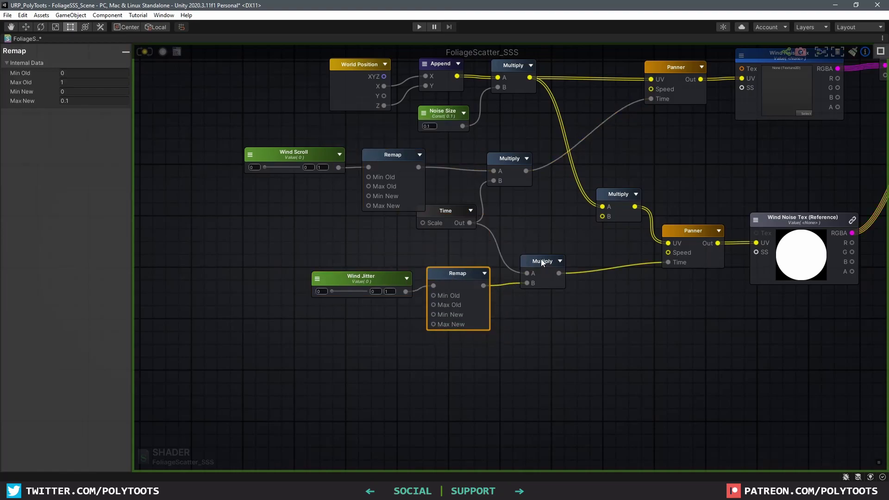
{"action": "left_click_drag", "start_coordinate": [541, 261], "coordinate": [537, 243]}
{"action": "left_click_drag", "start_coordinate": [407, 159], "coordinate": [406, 156]}
{"action": "left_click_drag", "start_coordinate": [445, 211], "coordinate": [448, 219]}
Group all the wind nodes in a comment frame titled "Wind"
{"action": "scroll", "coordinate": [249, 288], "scroll_direction": "down", "scroll_amount": 5}
{"action": "left_click_drag", "start_coordinate": [232, 148], "coordinate": [708, 340]}
{"action": "key", "text": "c"}
{"action": "left_click", "coordinate": [89, 74]}
{"action": "type", "text": "Wind"}
{"action": "left_click", "coordinate": [262, 188]}
Reorder the shader's material properties so Albedo Tint comes first, followed by Foliage Tex above FluffyScale
{"action": "left_click", "coordinate": [38, 449]}
{"action": "scroll", "coordinate": [44, 463], "scroll_direction": "down", "scroll_amount": 3}
{"action": "left_click", "coordinate": [45, 392]}
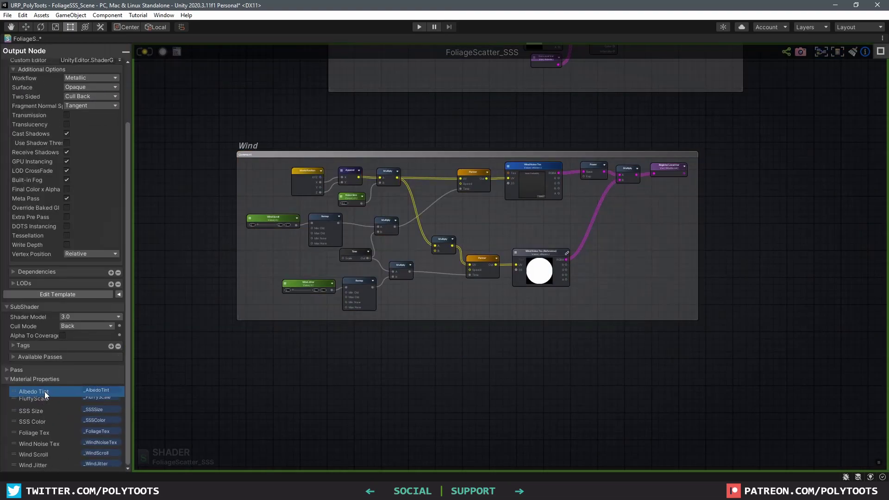
{"action": "left_click_drag", "start_coordinate": [44, 433], "coordinate": [47, 412]}
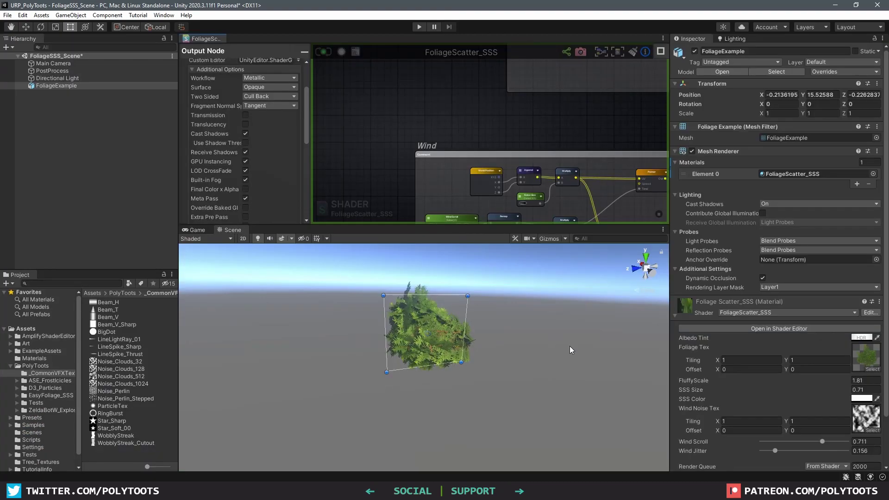
Set the material's FluffyScale to 1.53 and SSS Size to 0.49 while checking the foliage against the sun
{"action": "left_click_drag", "start_coordinate": [570, 350], "coordinate": [648, 354], "text": "alt"}
{"action": "left_click_drag", "start_coordinate": [831, 382], "coordinate": [805, 374]}
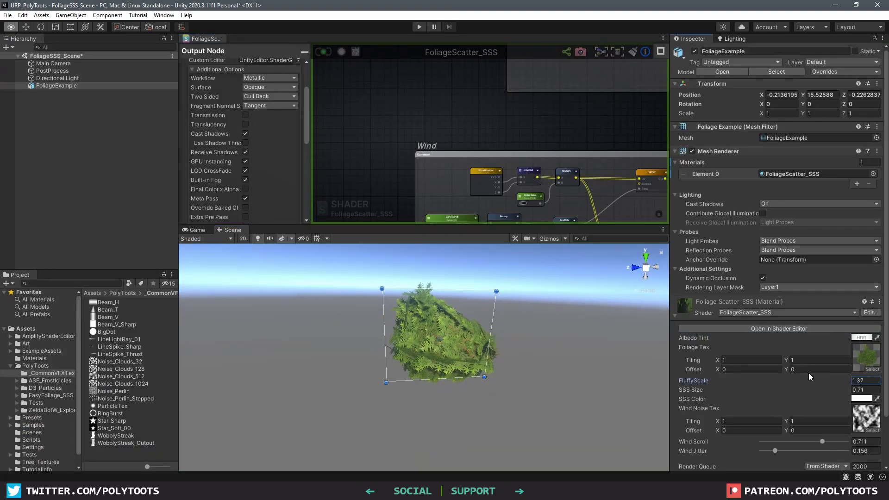
{"action": "mouse_move", "coordinate": [574, 352]}
{"action": "left_mouse_down", "text": "alt"}
{"action": "mouse_move", "coordinate": [509, 258]}
{"action": "mouse_move", "coordinate": [634, 327]}
{"action": "mouse_move", "coordinate": [522, 318]}
{"action": "mouse_move", "coordinate": [777, 395]}
{"action": "mouse_move", "coordinate": [823, 393]}
{"action": "left_mouse_up", "text": "alt"}
{"action": "left_click_drag", "start_coordinate": [495, 367], "coordinate": [560, 386], "text": "alt"}
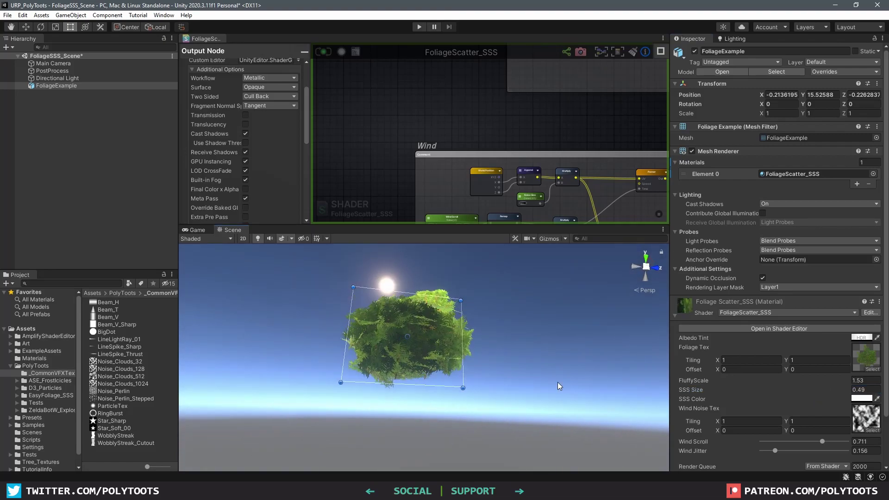
Set the material's Wind Scroll to 0.09 and Wind Jitter to 0.94 while inspecting the backlit foliage
{"action": "scroll", "coordinate": [829, 412], "scroll_direction": "down", "scroll_amount": 3}
{"action": "left_click_drag", "start_coordinate": [821, 386], "coordinate": [844, 395]}
{"action": "left_click_drag", "start_coordinate": [488, 345], "coordinate": [536, 359], "text": "alt"}
{"action": "key", "text": "q"}
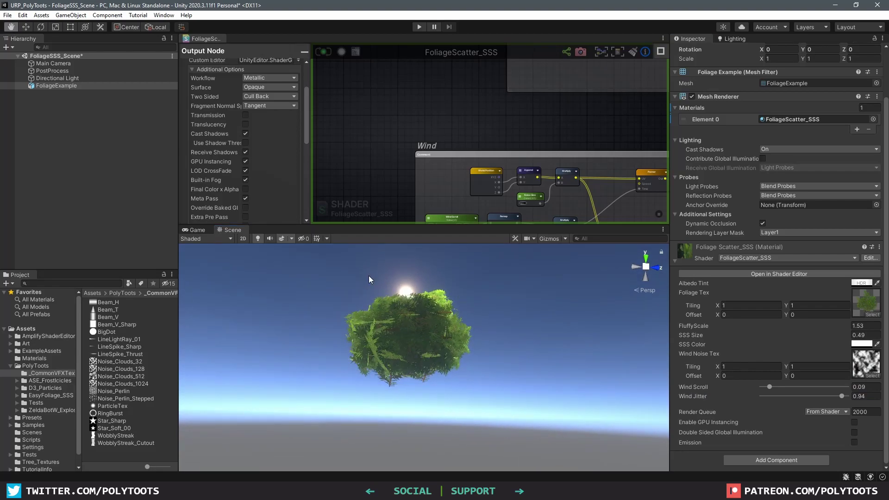